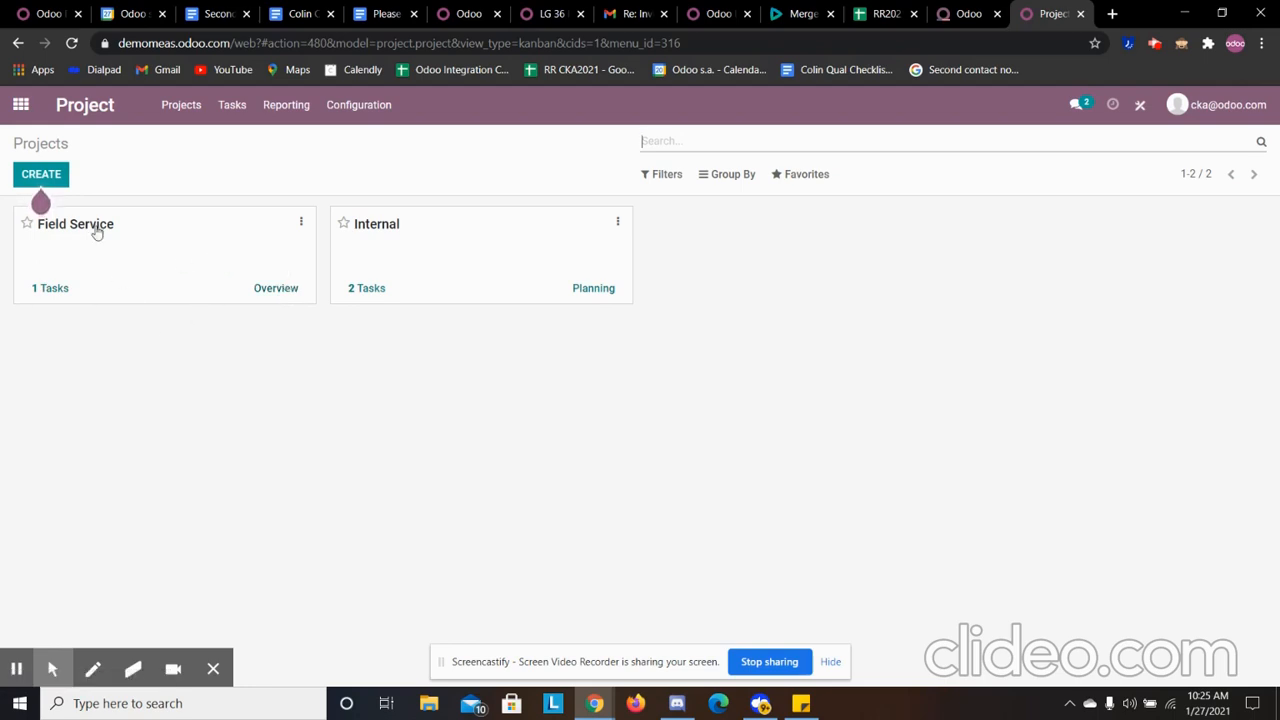
- Open the Field Service project's tasks and start a new task titled Calibration
left_click(60, 300)
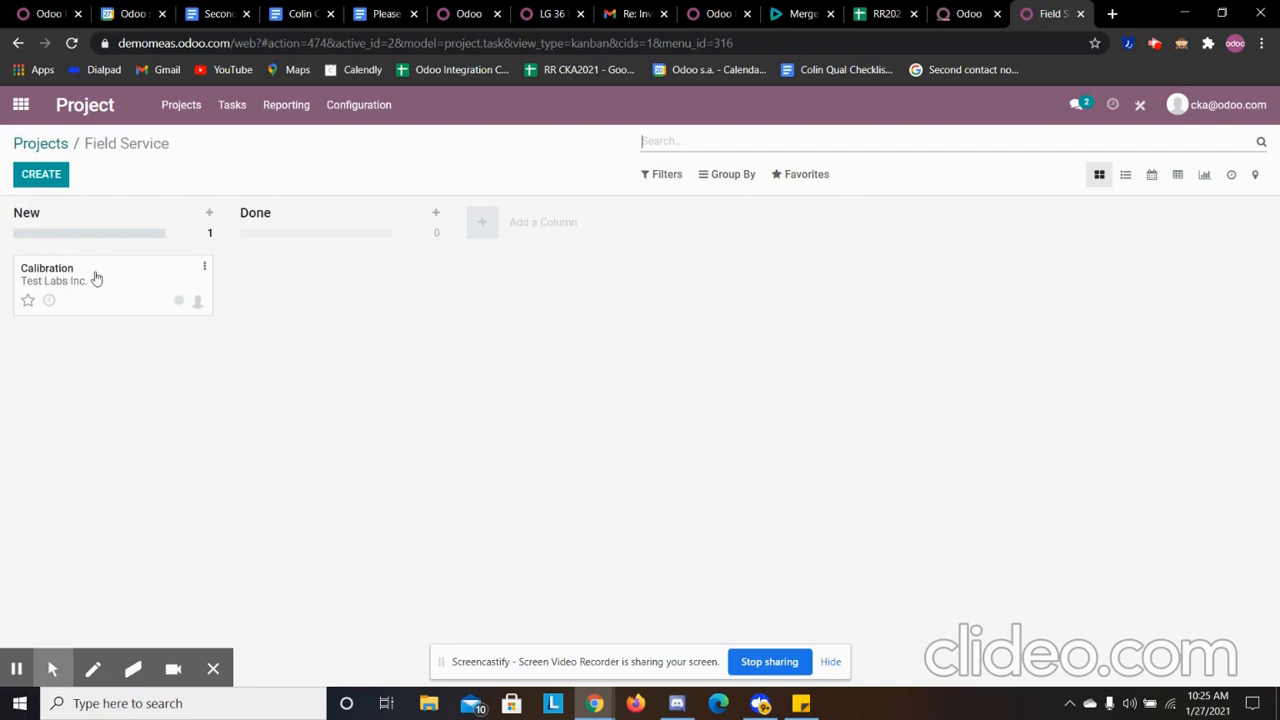
left_click(42, 173)
left_click(119, 300)
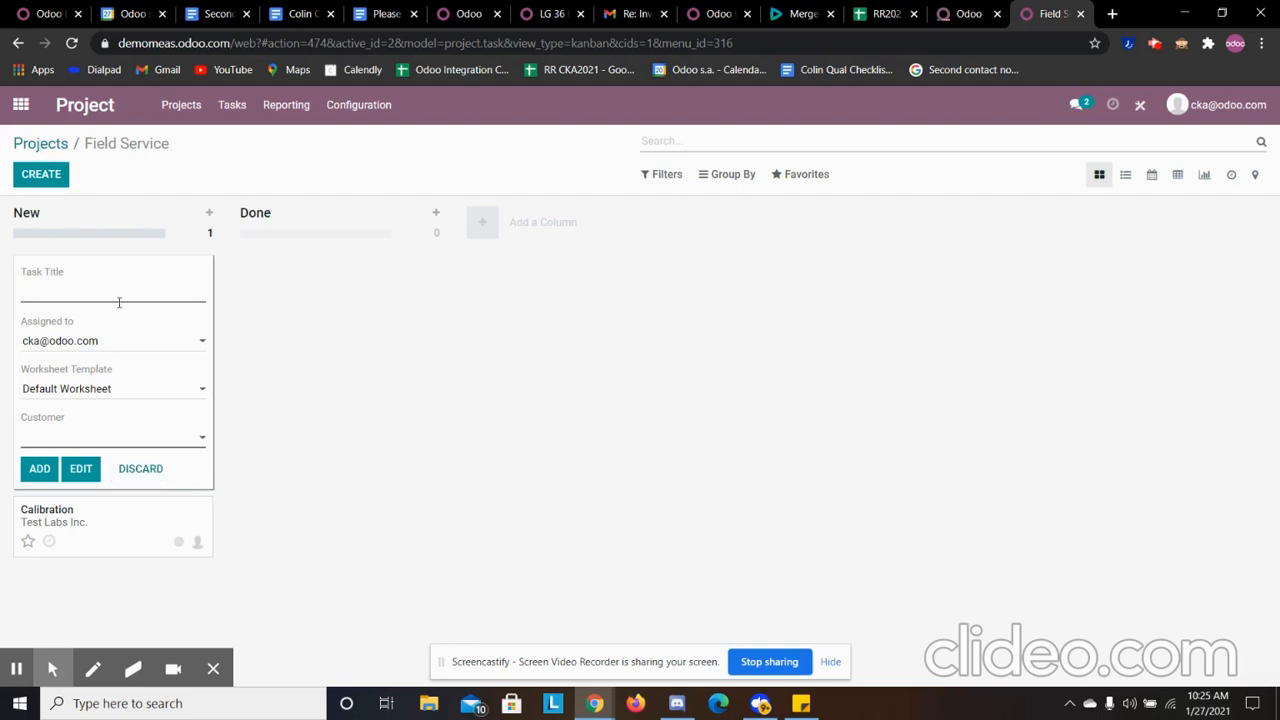
type("ca")
key("BackSpace")
key("BackSpace")
type("c")
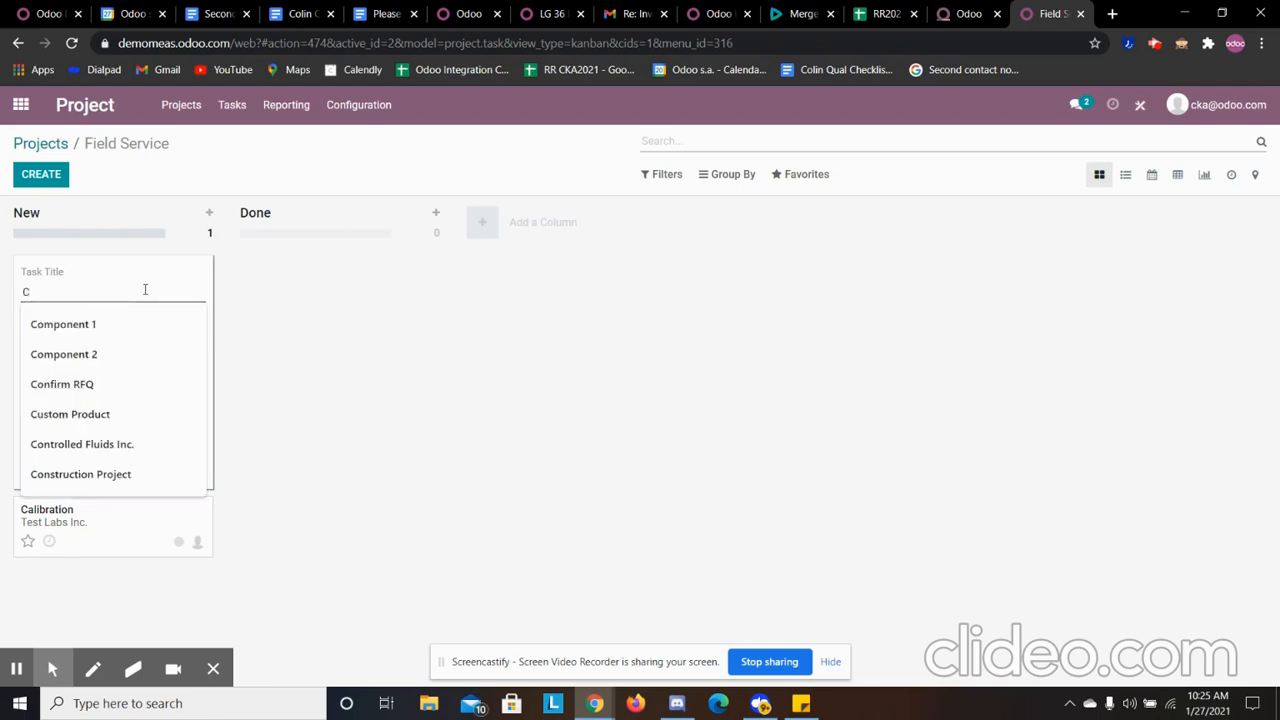
type("al")
left_click(146, 352)
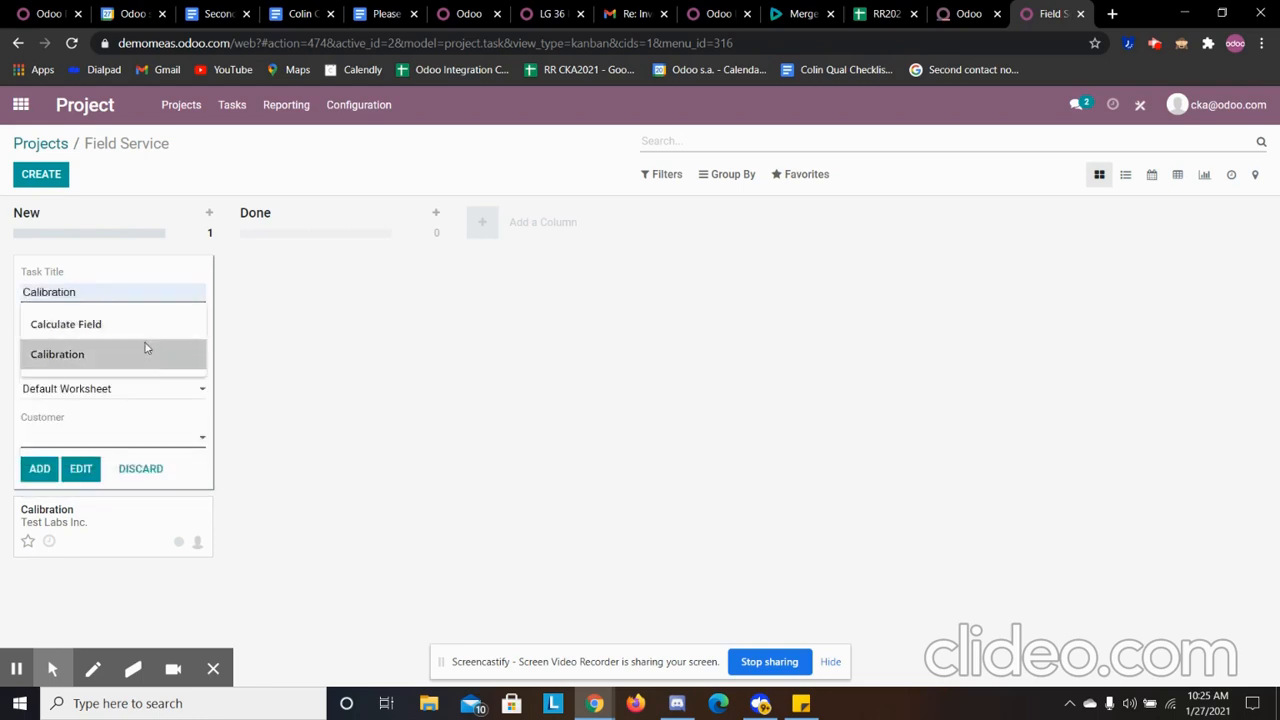
- Create "Lead Lab LLC" as a new customer and assign it to the Calibration task
left_click(160, 438)
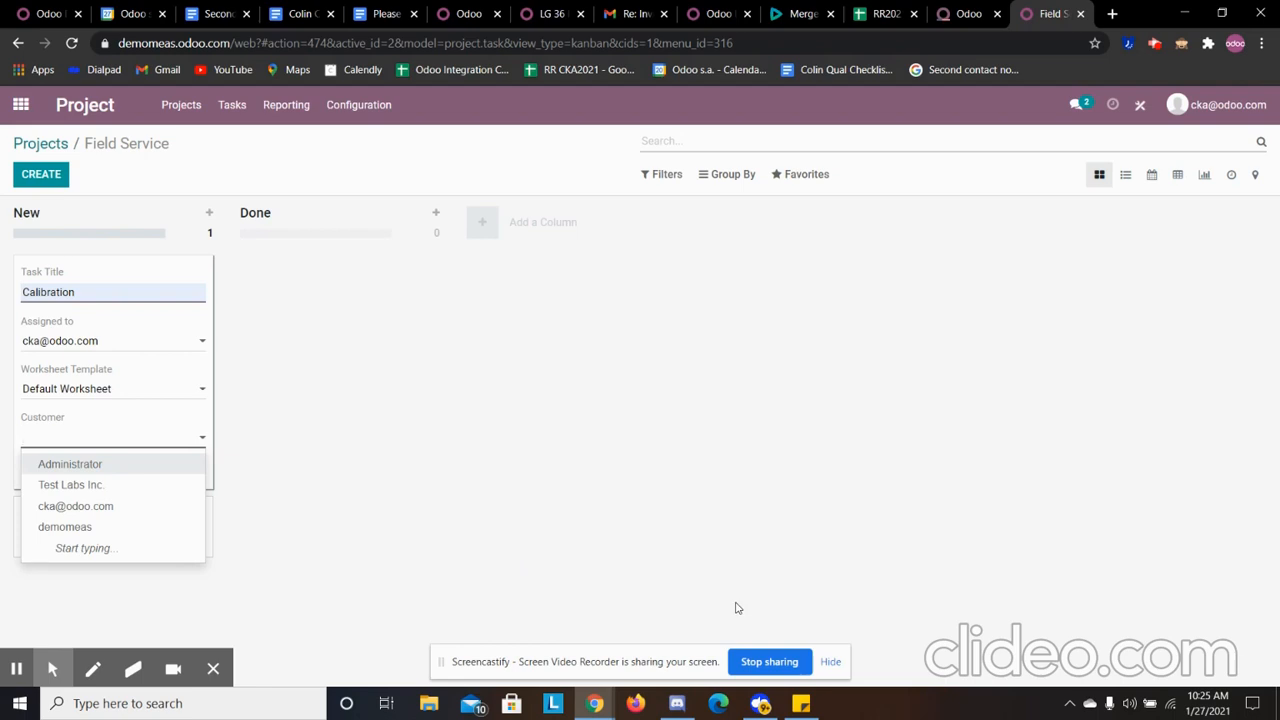
type("Lead")
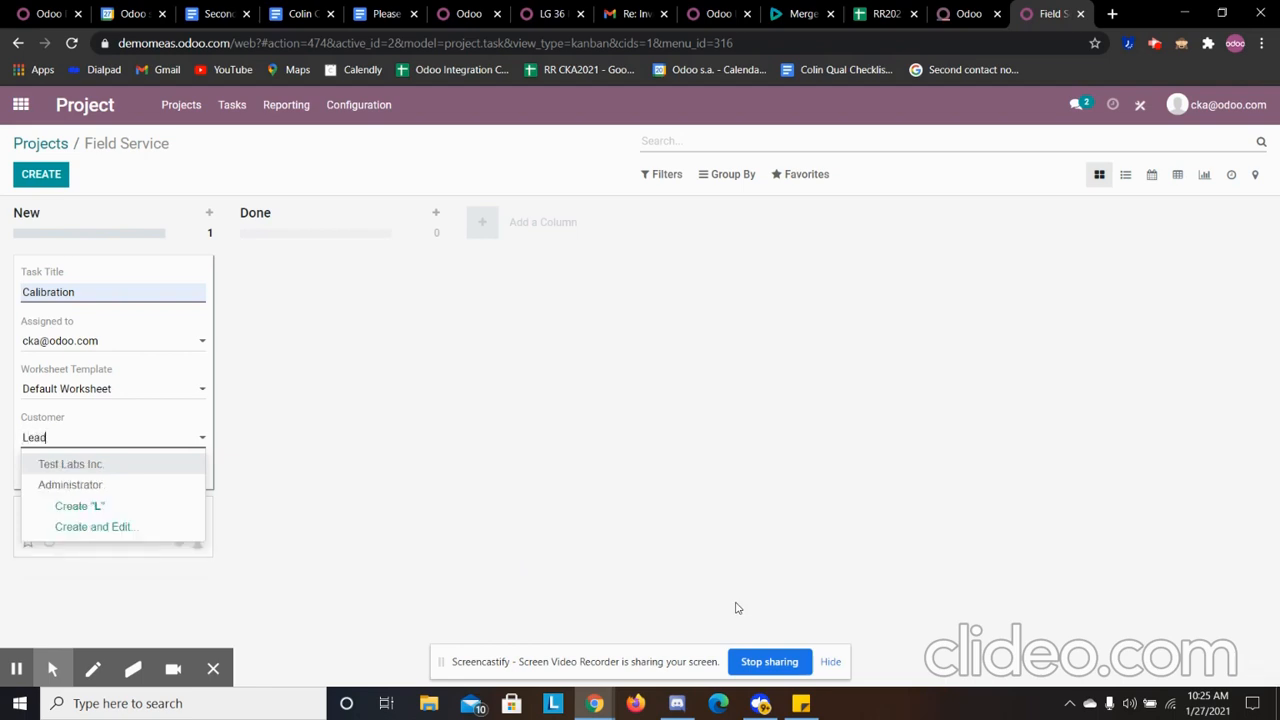
type(" Lab")
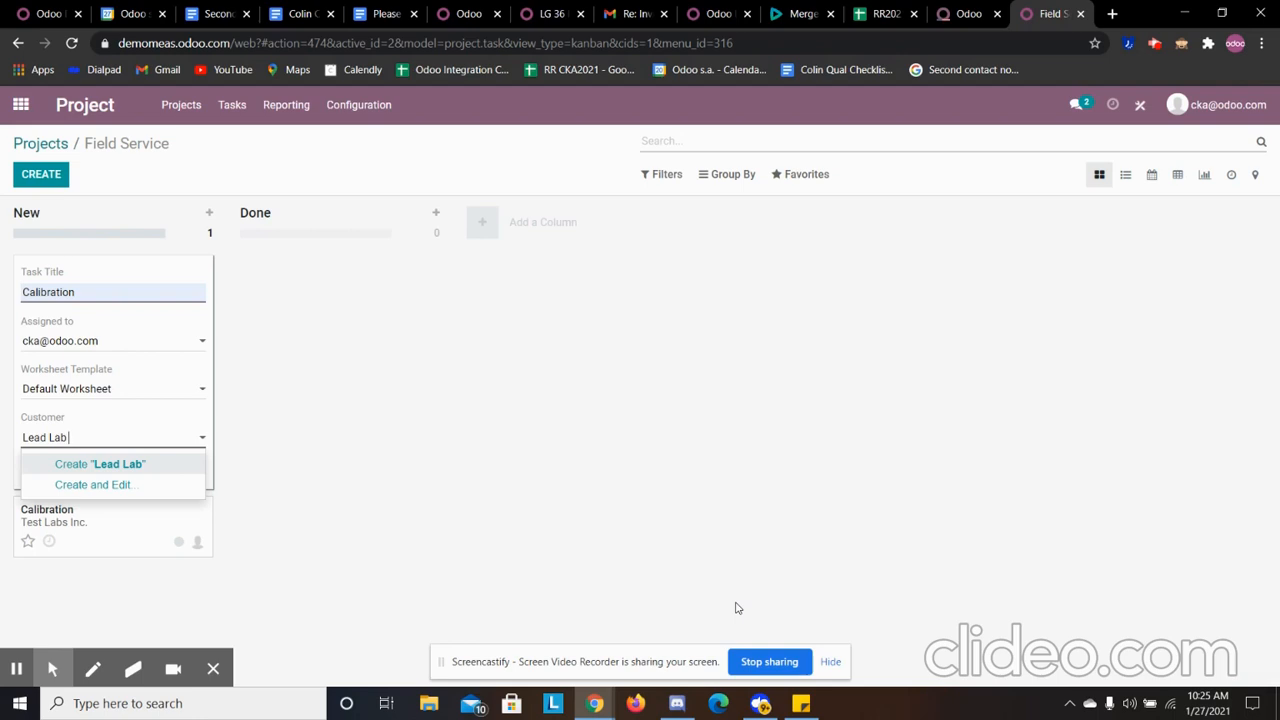
type(" LCC")
key("BackSpace")
key("BackSpace")
type(":+L")
key("BackSpace")
key("BackSpace")
key("BackSpace")
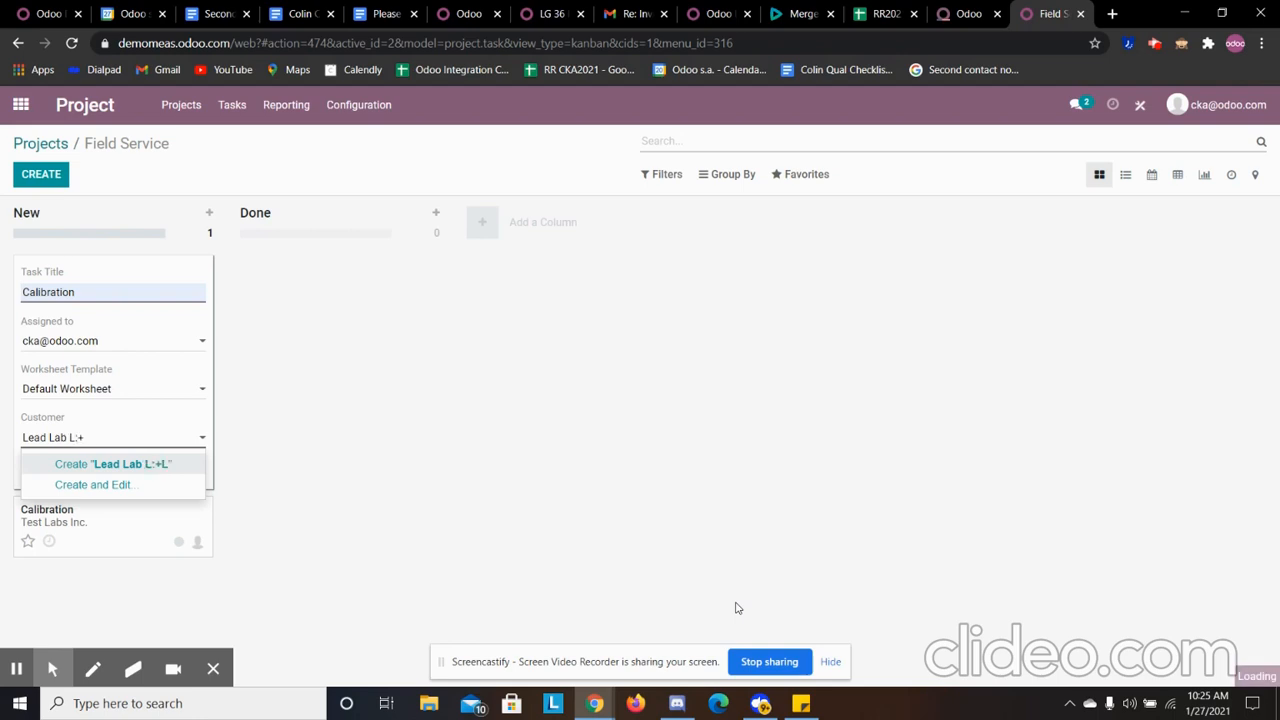
type("LC")
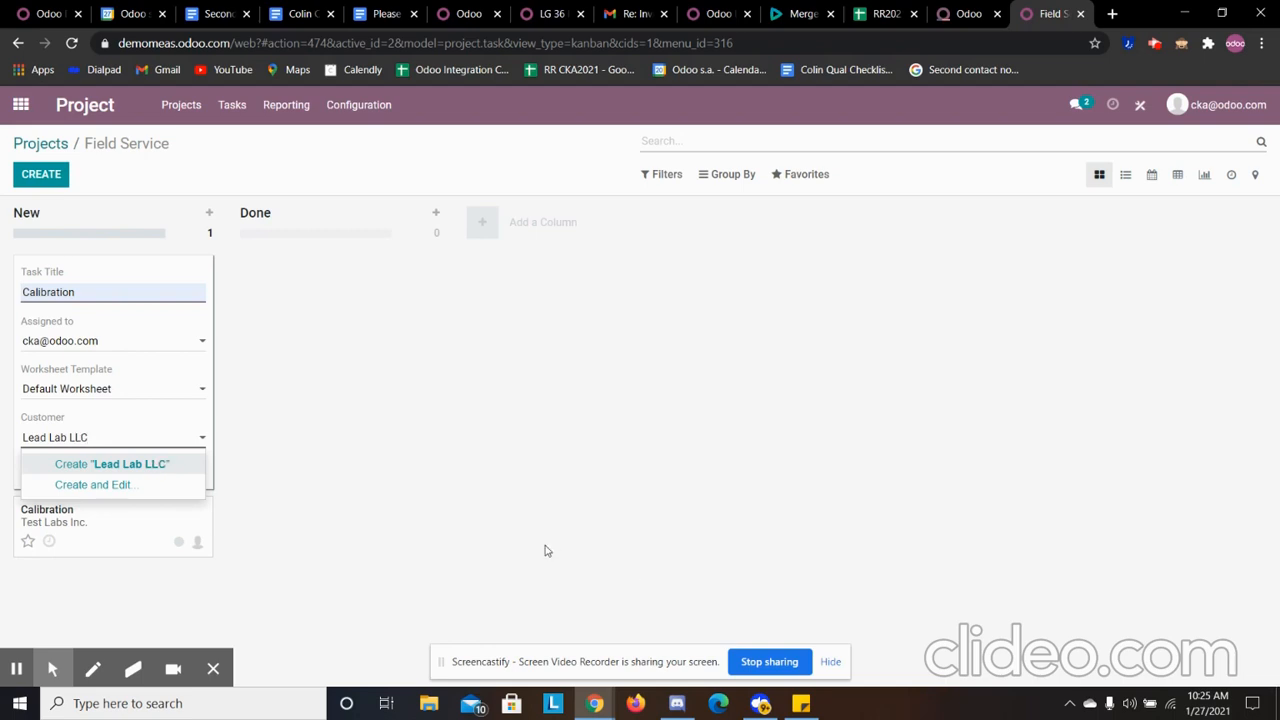
left_click(121, 463)
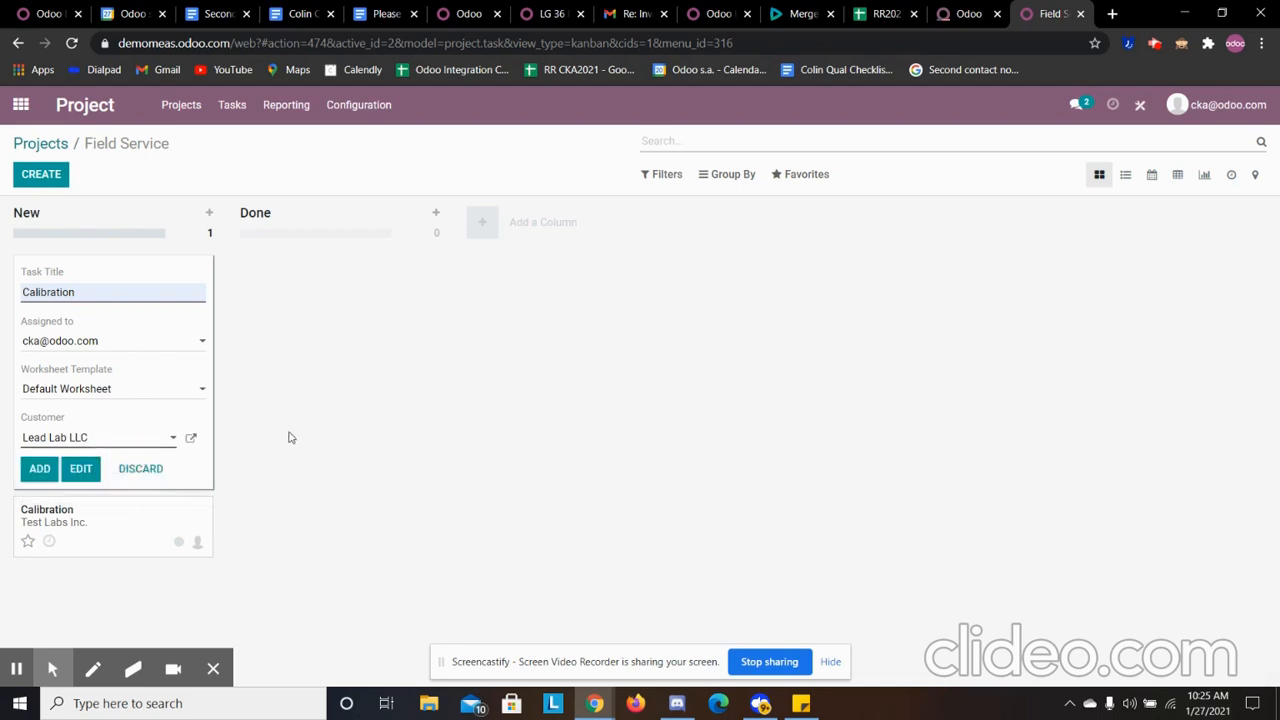
- Save the Lead Lab LLC customer record and add the Calibration task to the New stage
left_click(191, 437)
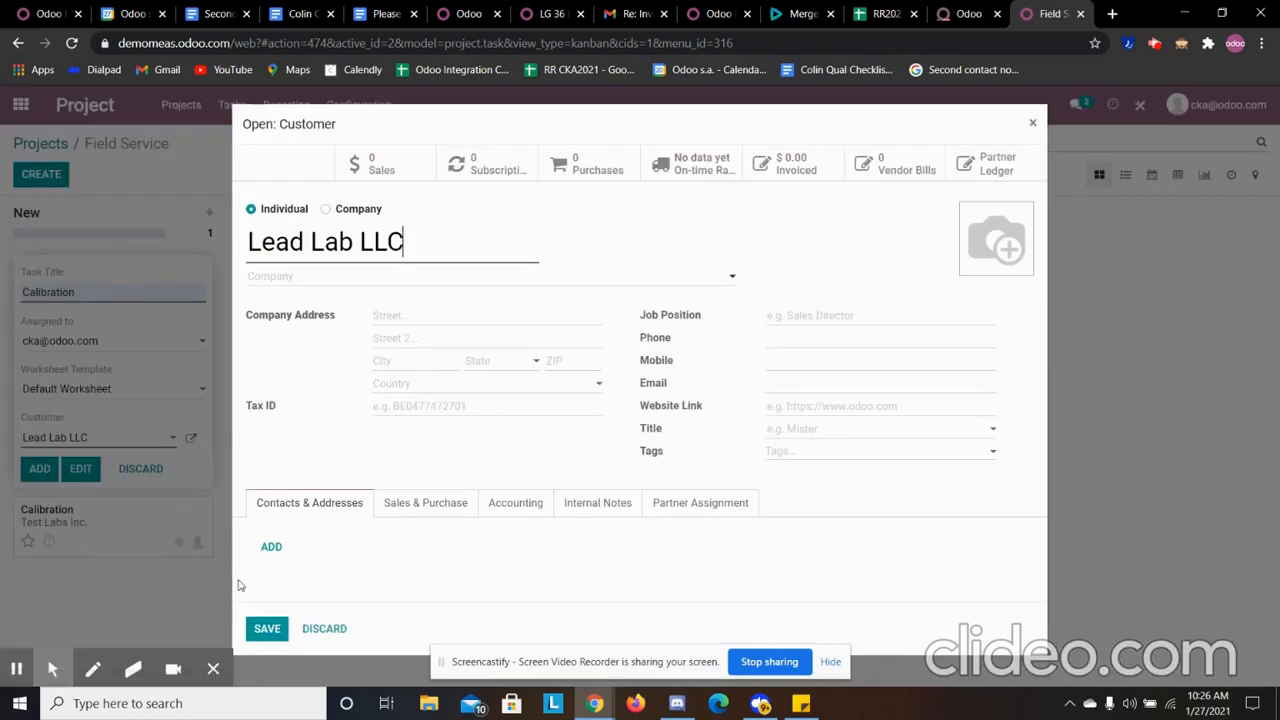
left_click(262, 624)
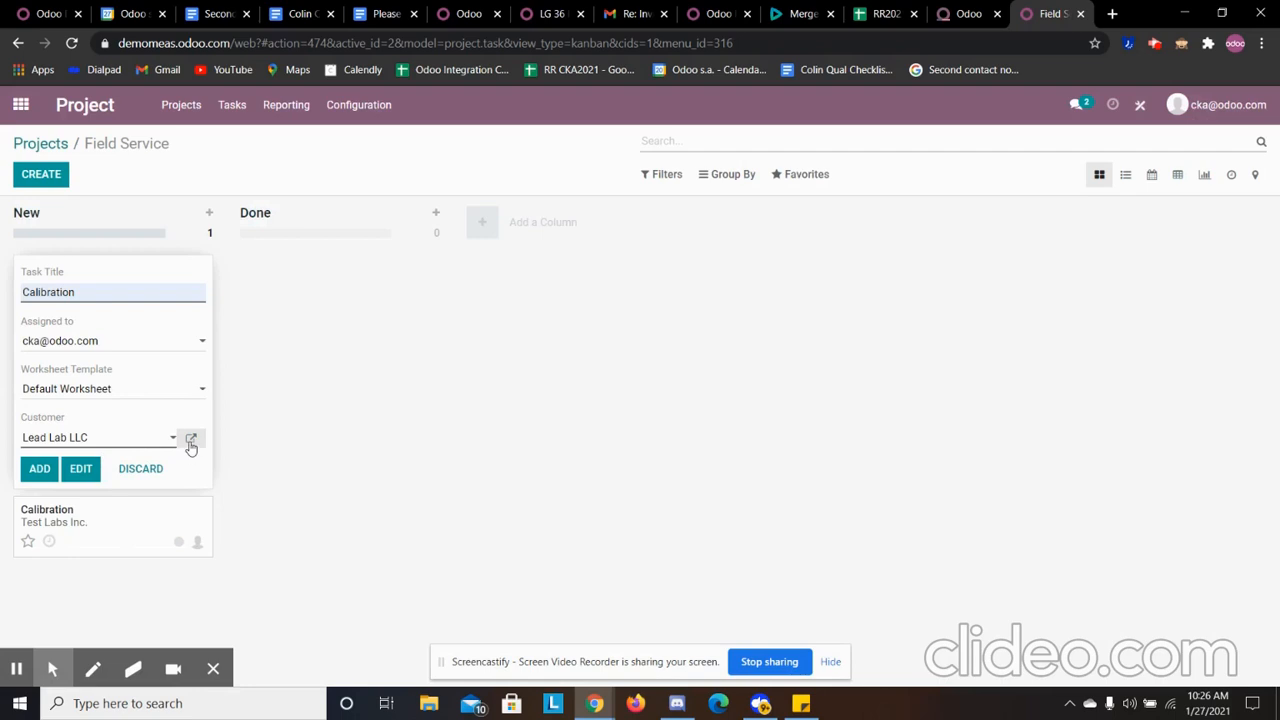
left_click(38, 470)
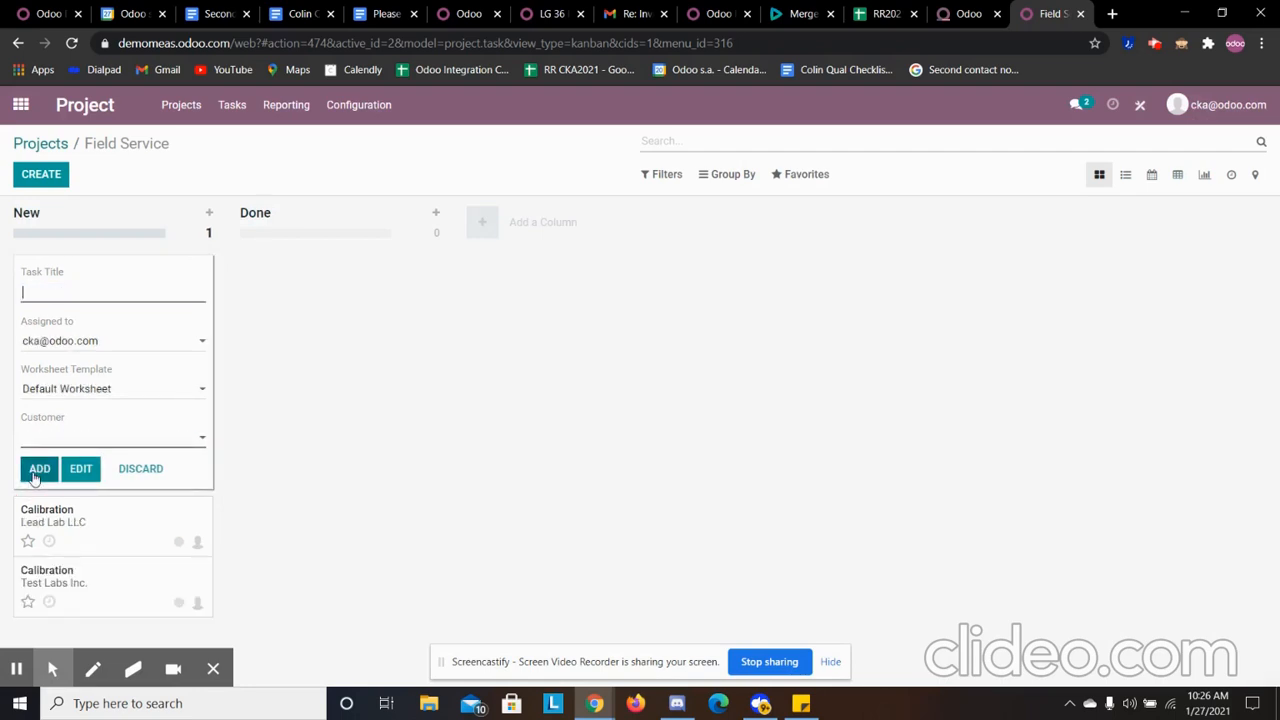
left_click(471, 390)
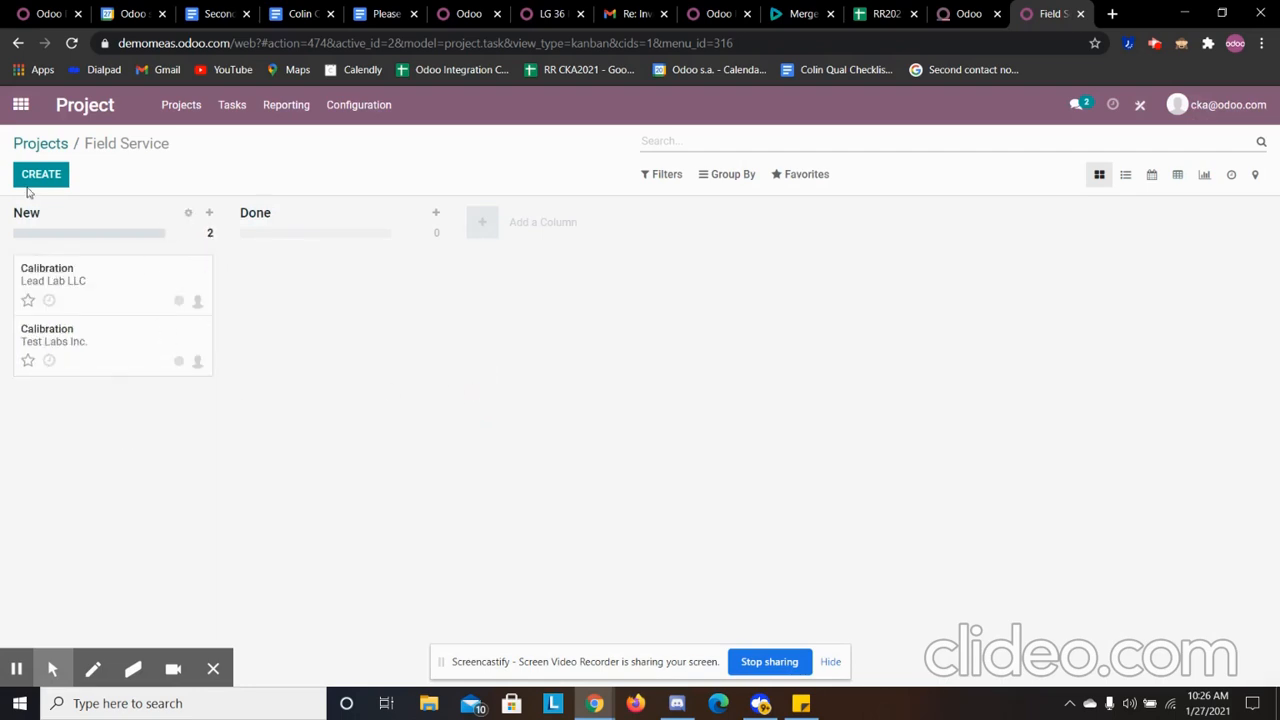
- Move the Lead Lab LLC Calibration task to the Done stage and back to New
left_click(479, 222)
left_click(775, 262)
mouse_move(62, 287)
left_mouse_down()
mouse_move(343, 263)
mouse_move(343, 286)
mouse_move(214, 300)
mouse_move(70, 285)
left_mouse_up()
left_click(108, 362)
- Open the Lead Lab LLC Calibration task for editing and mark it as recurrent
left_click(52, 278)
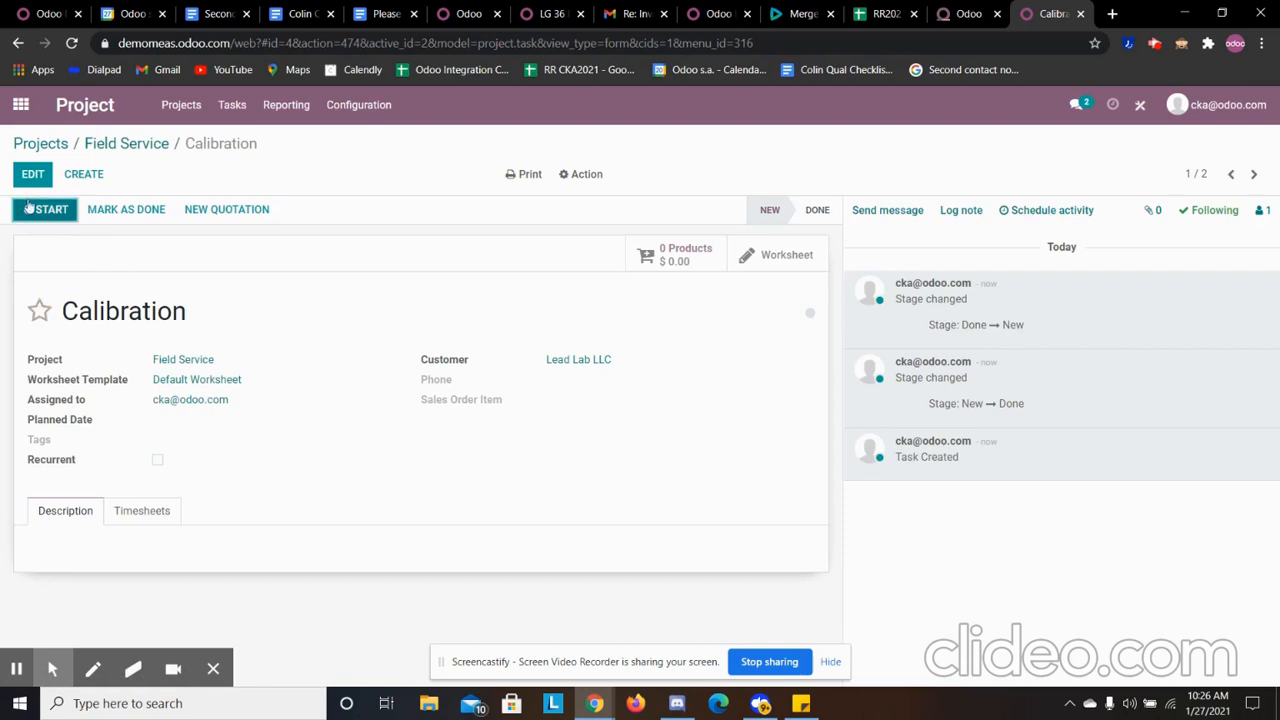
left_click(33, 174)
left_click(243, 418)
left_click(254, 408)
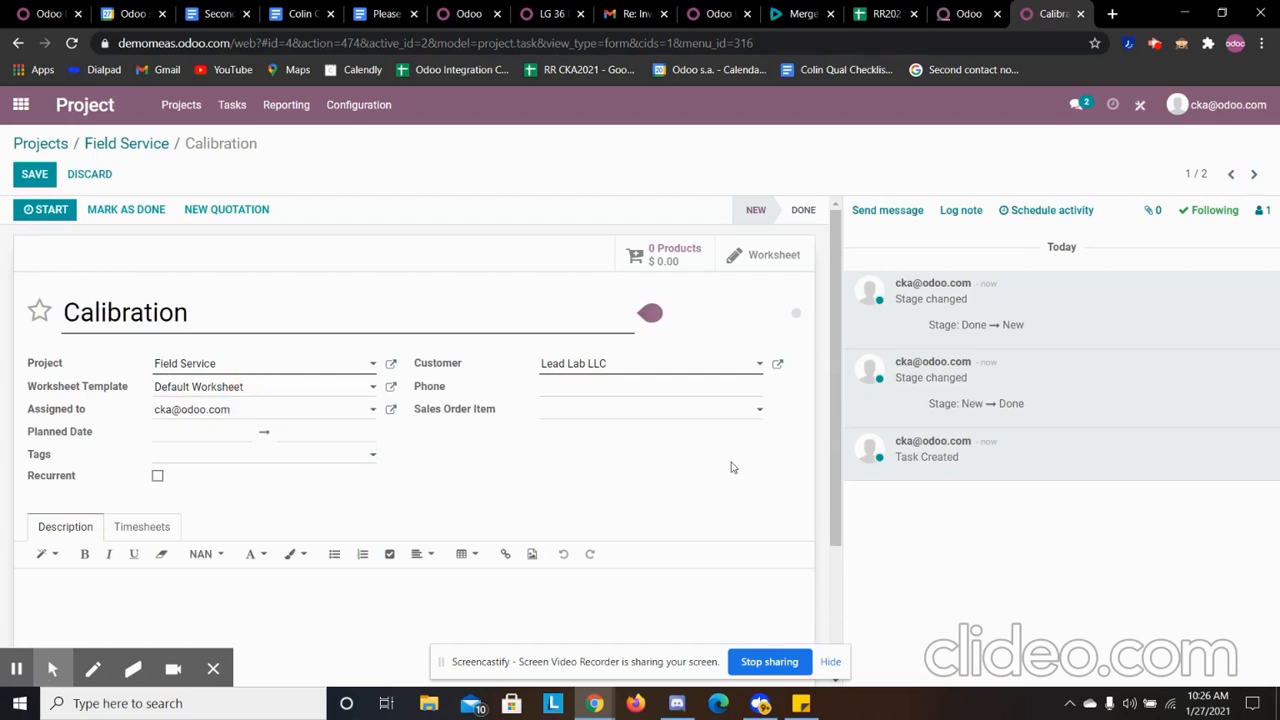
left_click(157, 476)
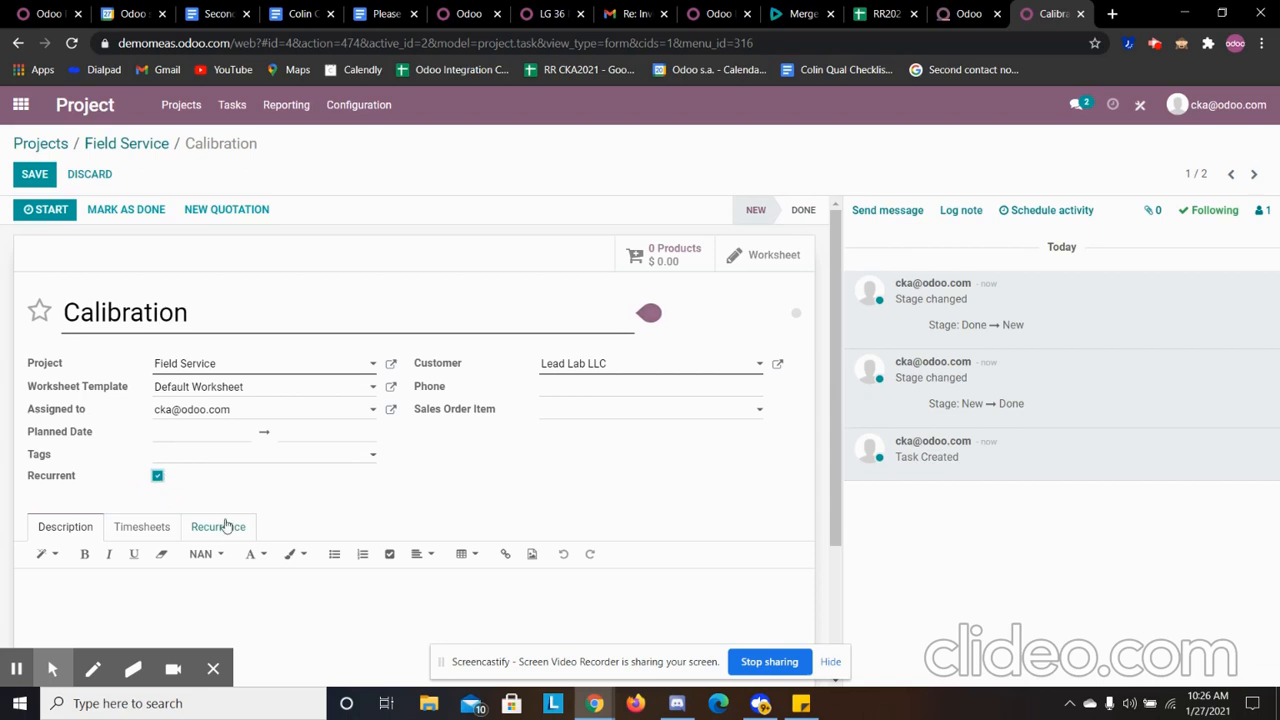
- Set the task's recurrence to repeat every 1 month
left_click(220, 526)
scroll(226, 520, "down", 3)
left_click(357, 279)
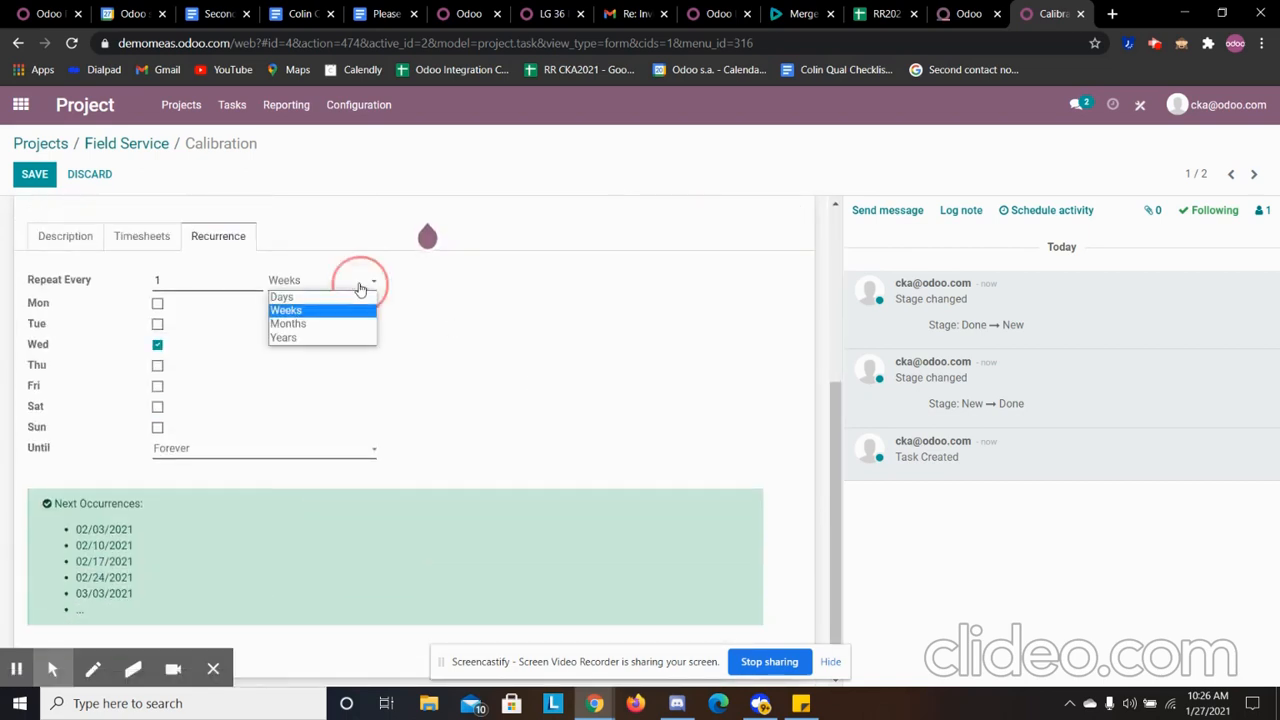
left_click(355, 327)
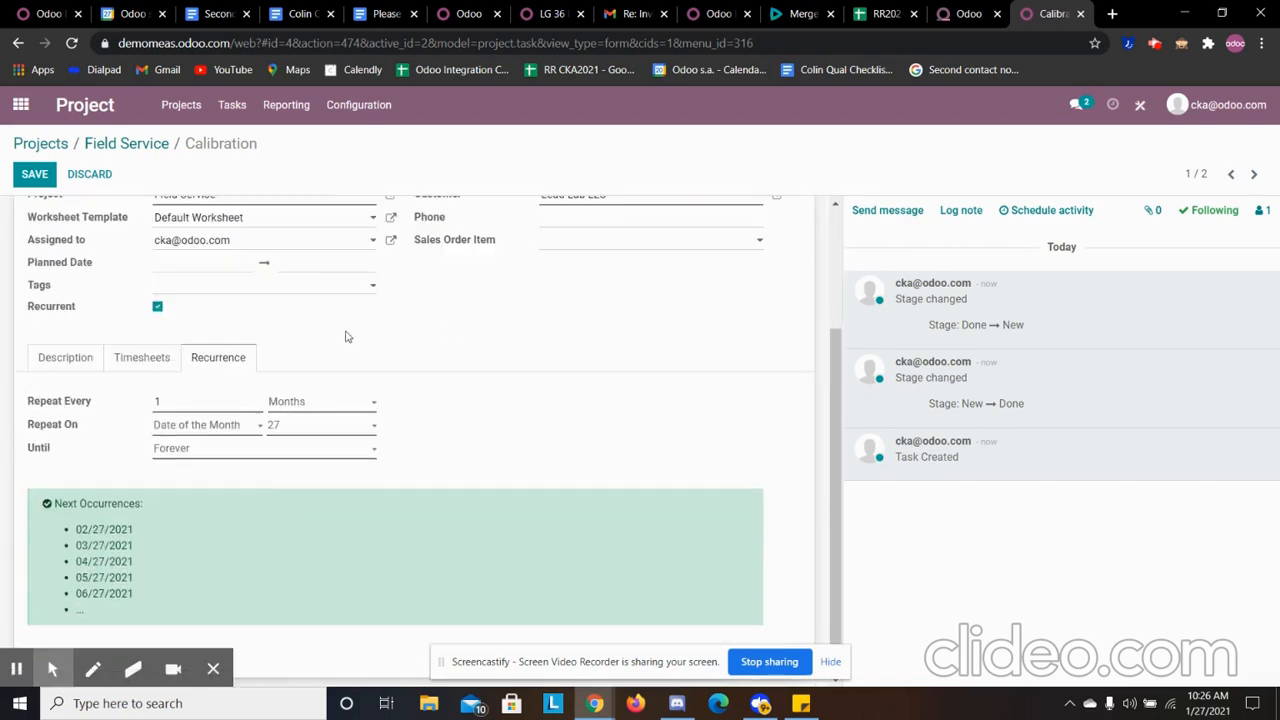
- Switch the recurrence interval to Years and back to Months
left_click(325, 404)
left_click(290, 461)
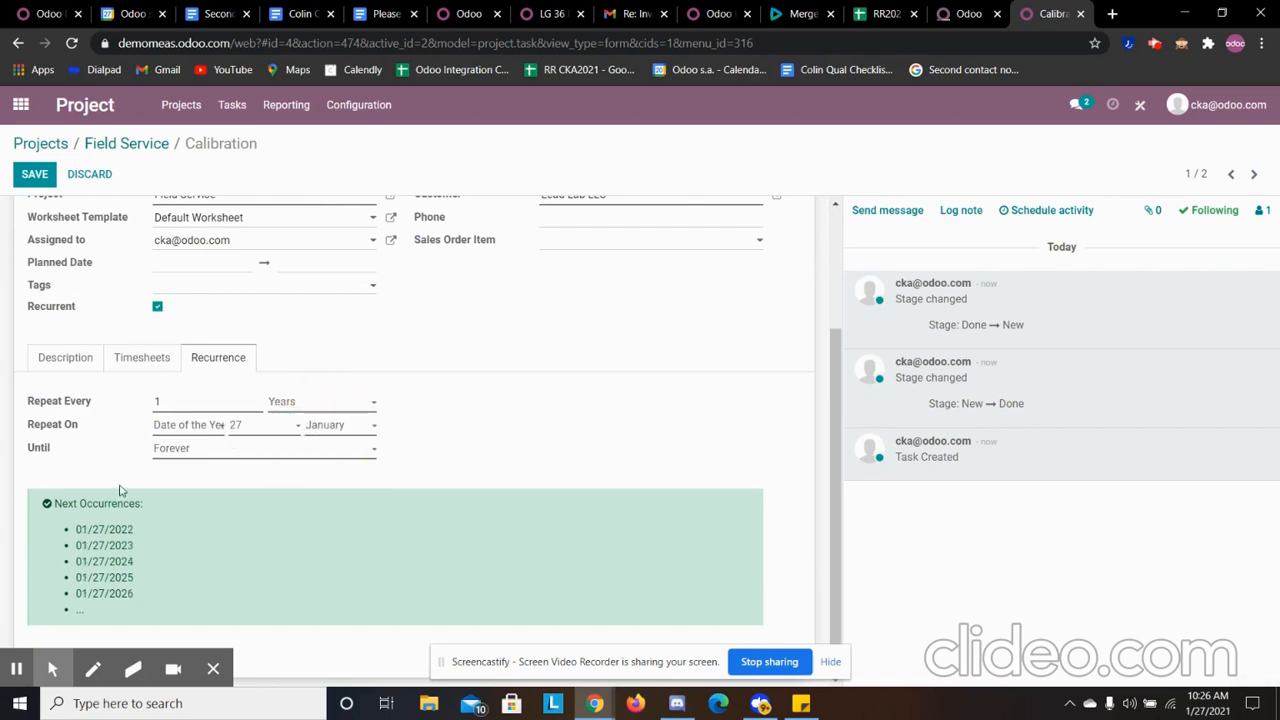
left_click(300, 405)
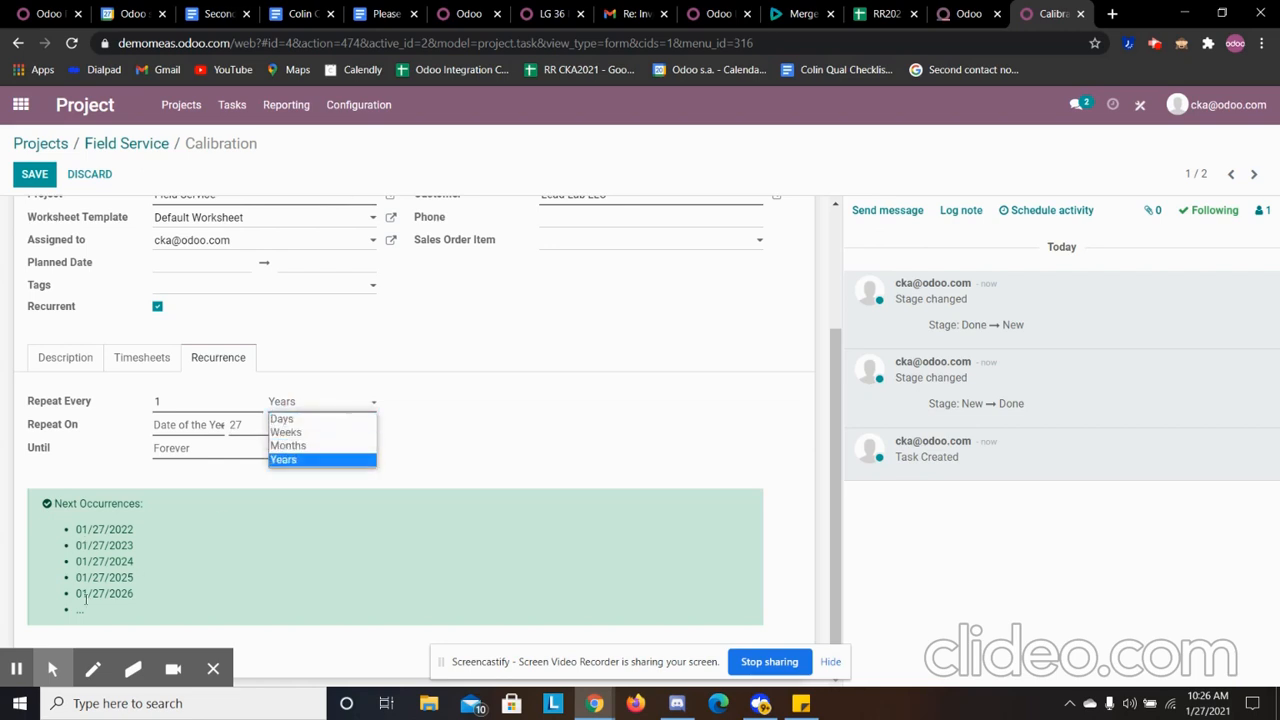
left_click(304, 446)
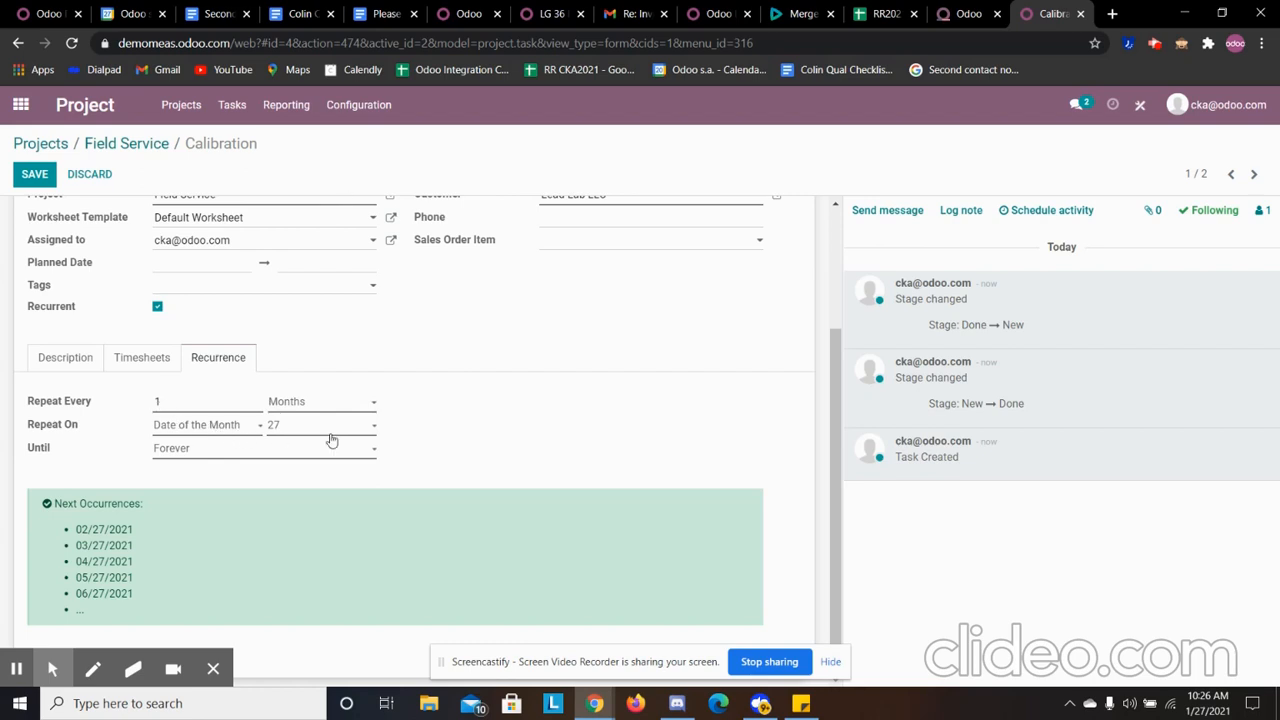
- Keep the recurrence running Forever and save the Calibration task
left_click(298, 450)
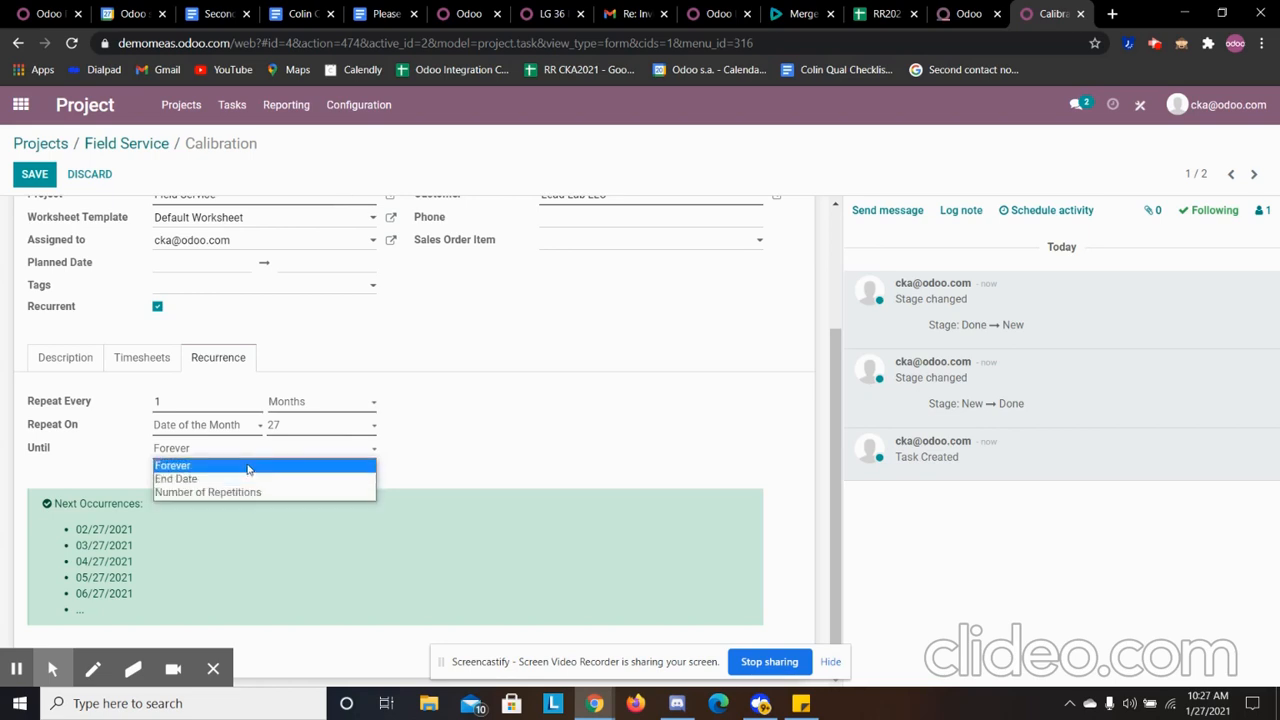
left_click(434, 462)
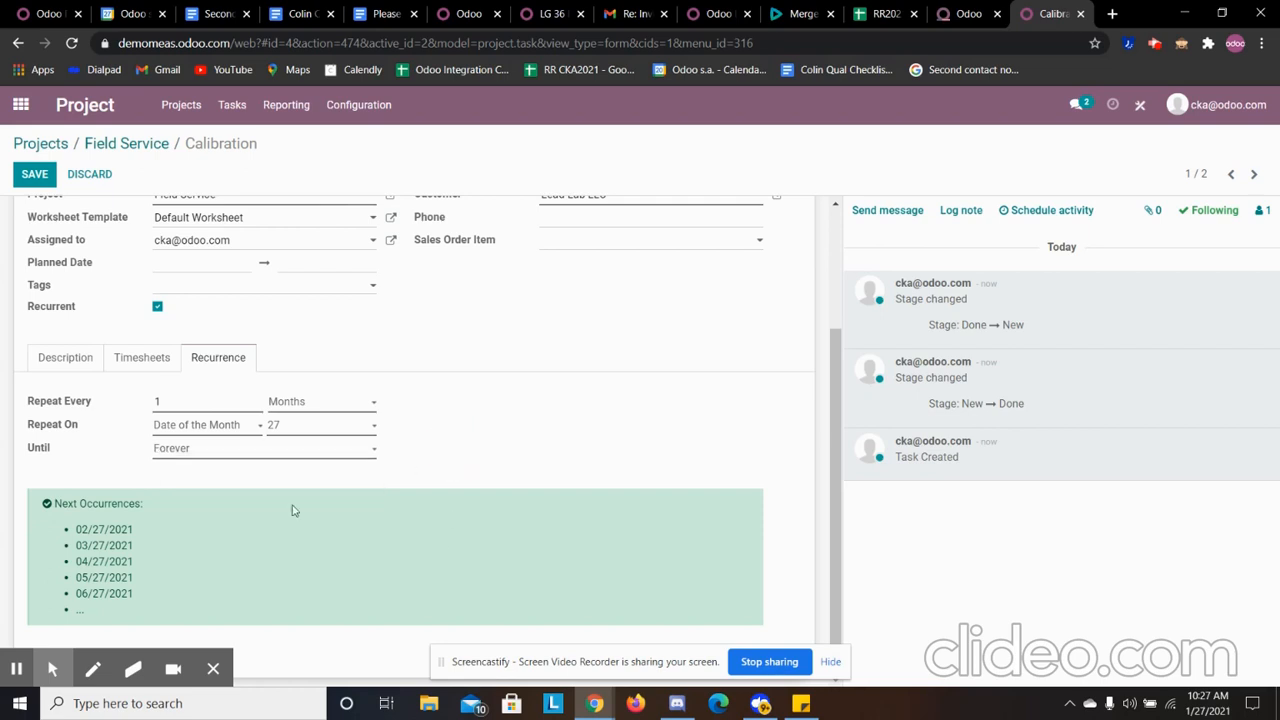
scroll(170, 487, "up", 3)
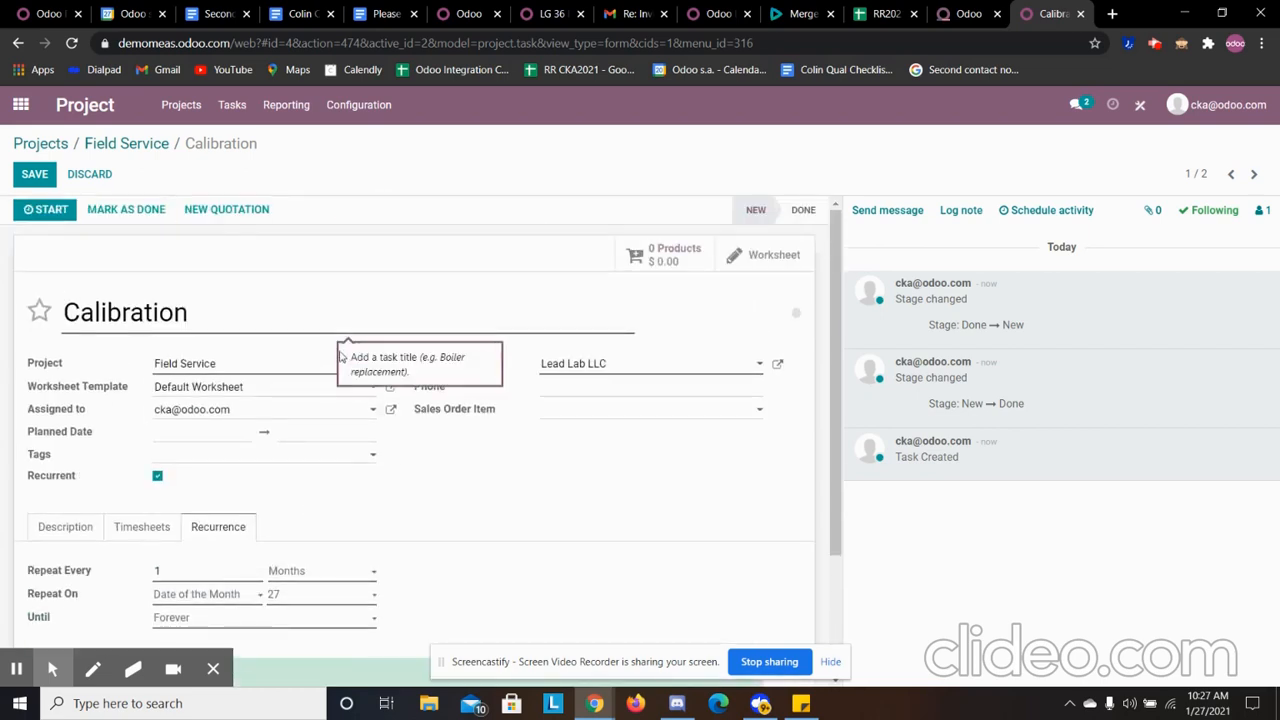
left_click(34, 173)
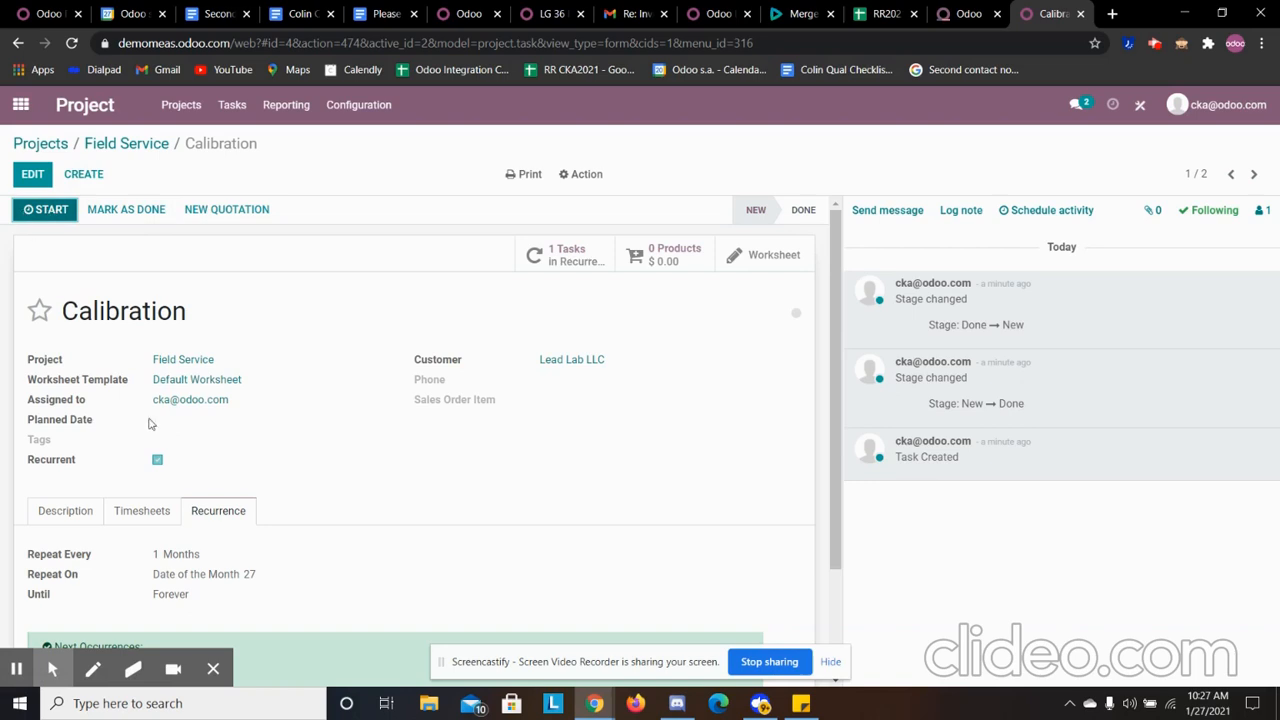
- Show the Calibration task's timesheets, then start and stop the task timer
scroll(145, 420, "down", 2)
left_click(126, 370)
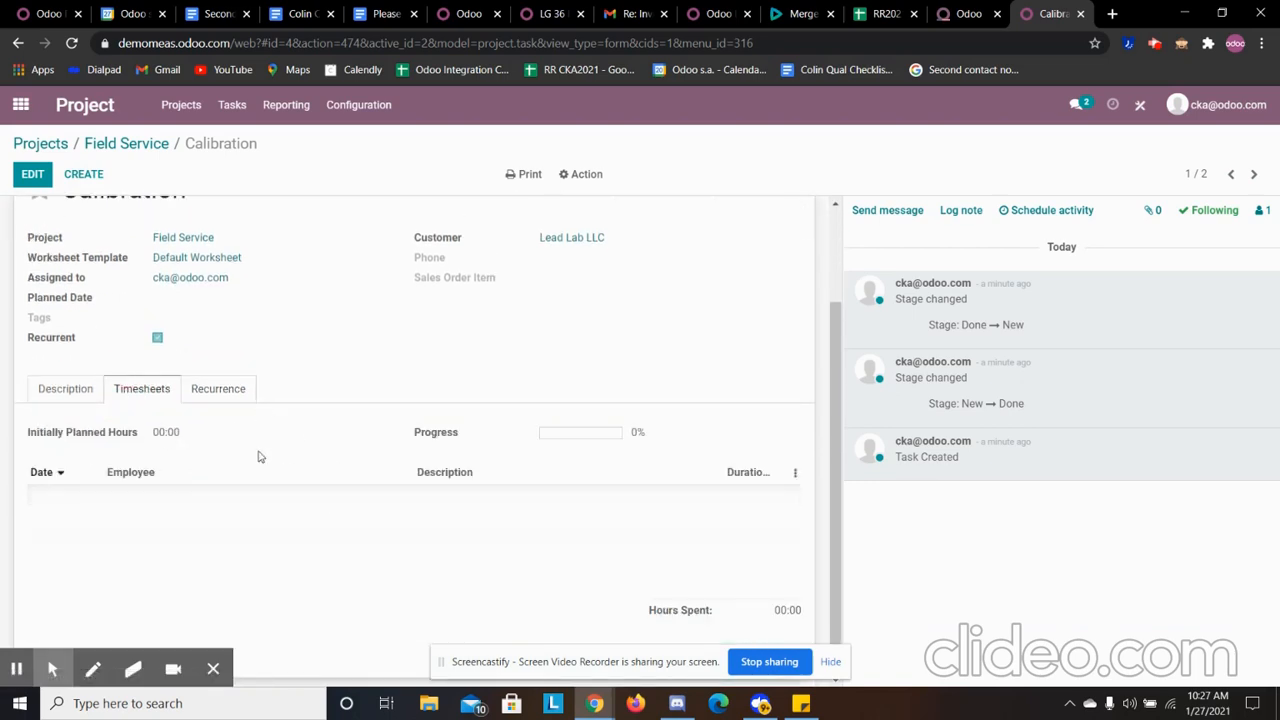
scroll(257, 454, "up", 2)
left_click(44, 210)
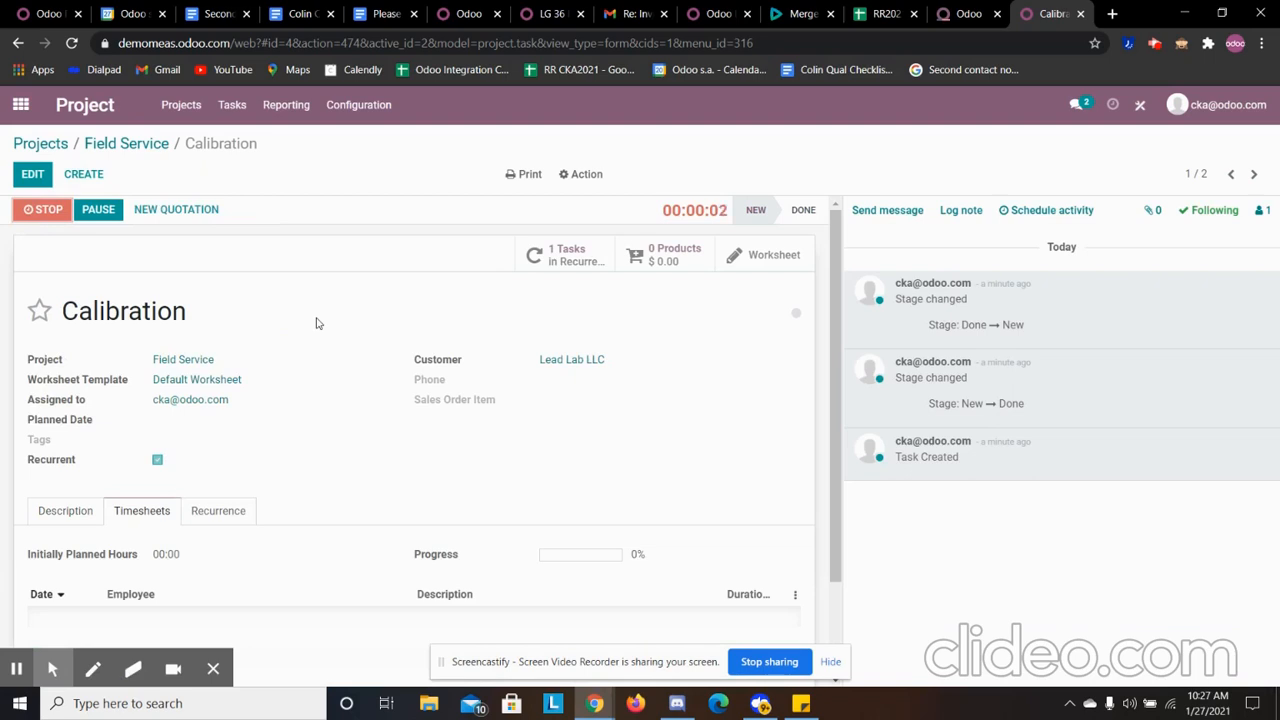
left_click(42, 210)
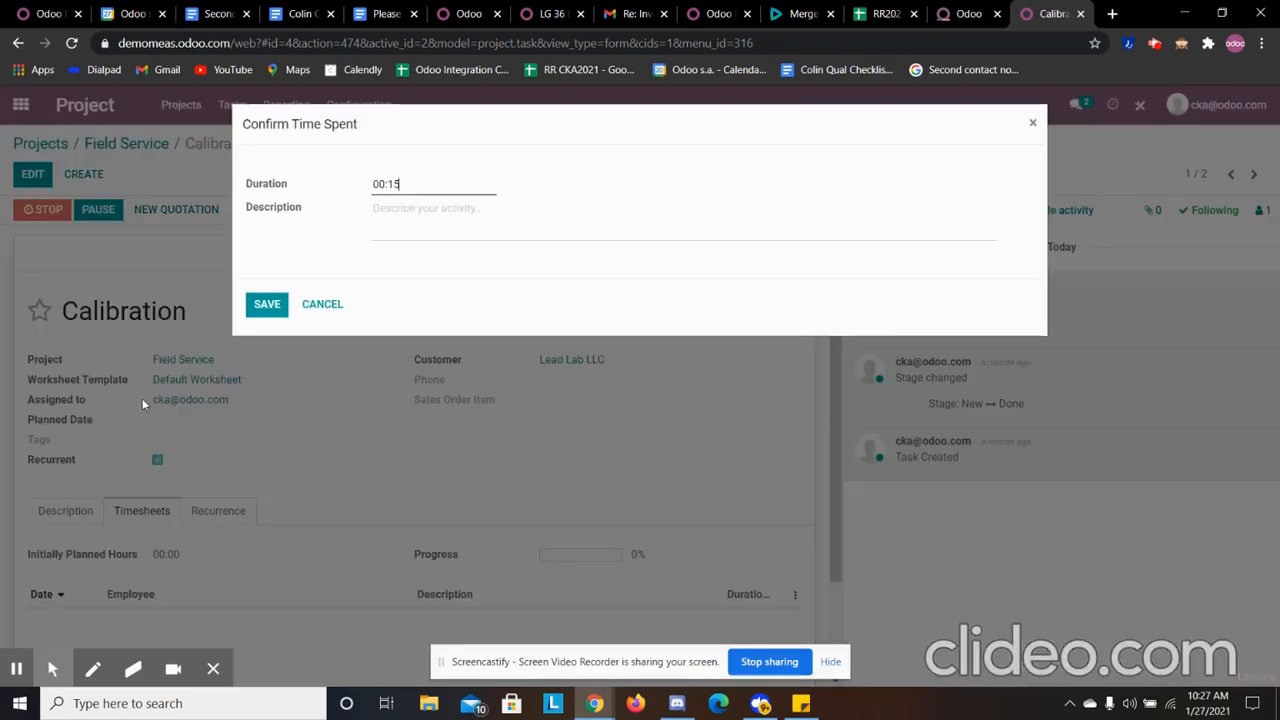
- Log the 00:15 time spent with the description "Calibrate first product"
left_click(252, 189)
type("Calibrate first product")
left_click(263, 303)
scroll(613, 479, "down", 2)
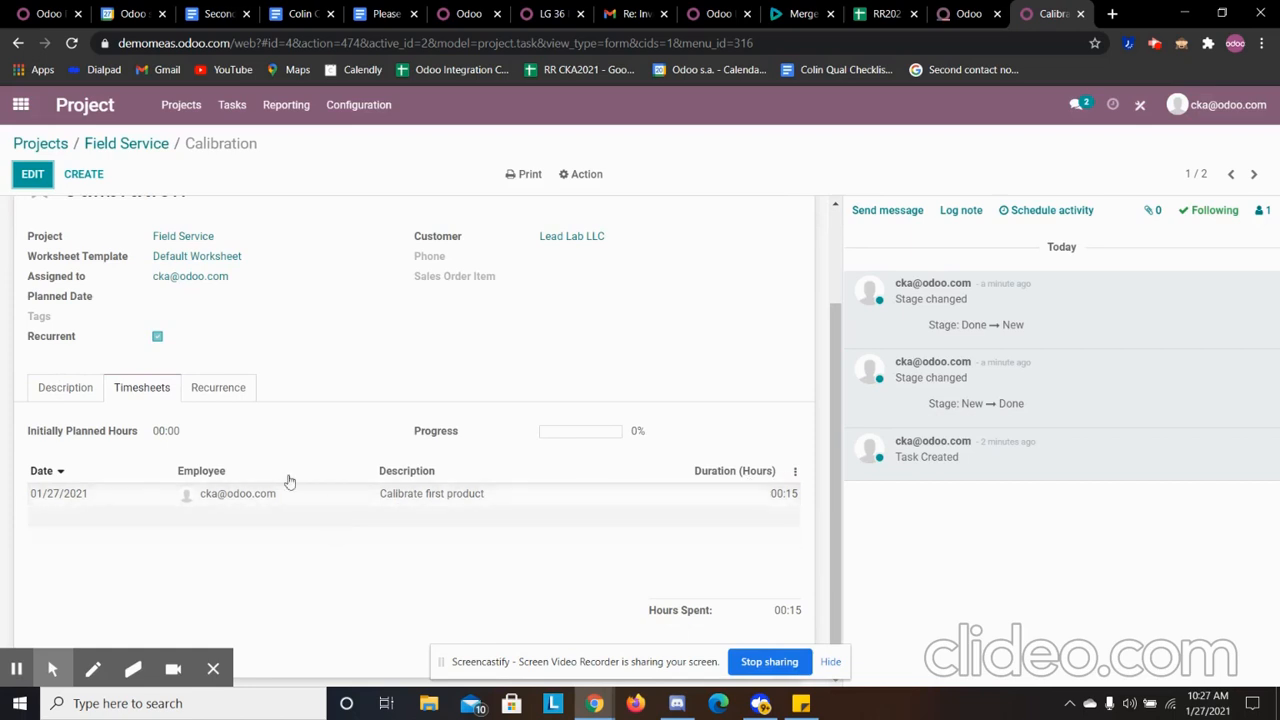
- Edit the Calibration task and set its initially planned hours to 2:00
scroll(510, 544, "up", 2)
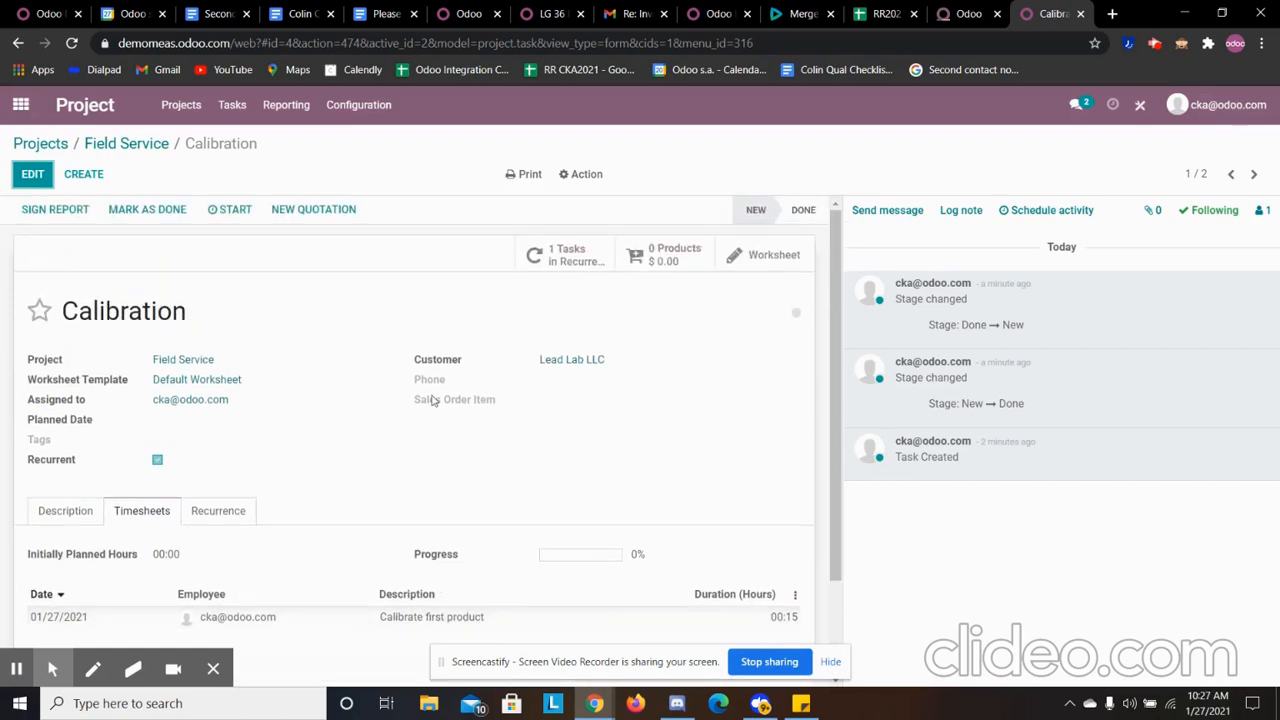
left_click(44, 511)
left_click(192, 511)
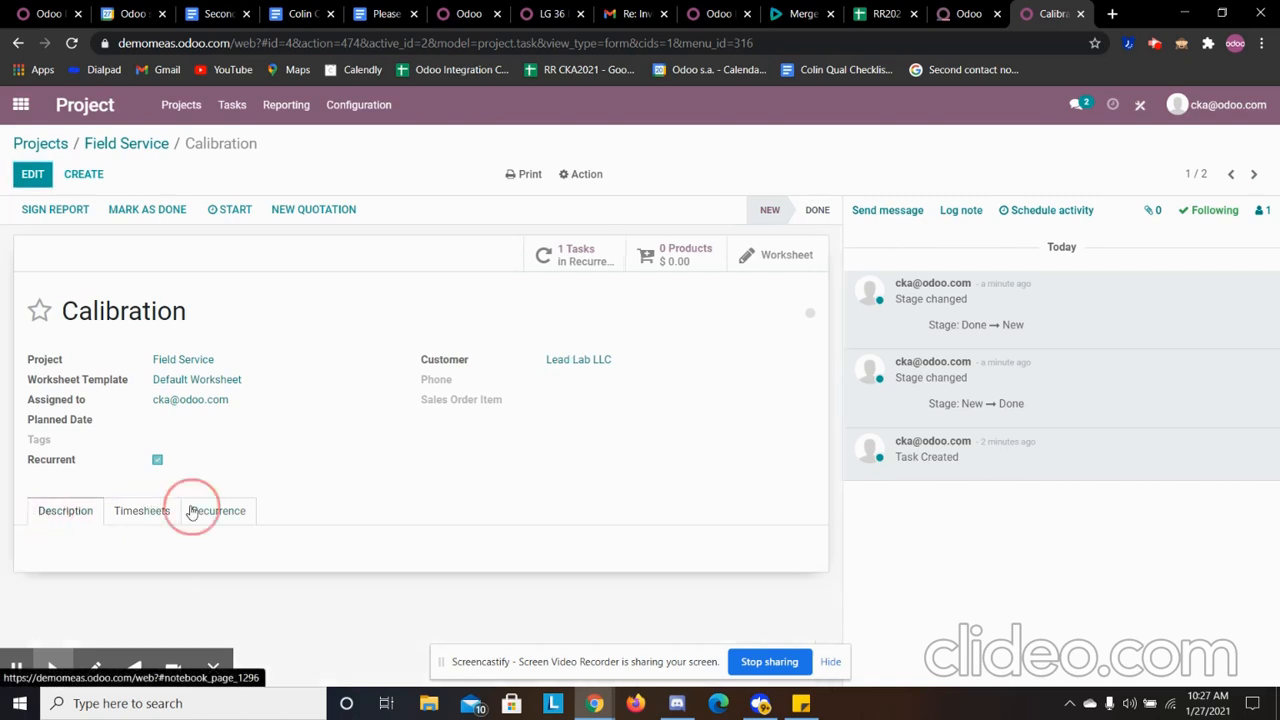
left_click(32, 174)
scroll(108, 414, "down", 2)
left_click(70, 384)
left_click(128, 388)
left_click(66, 425)
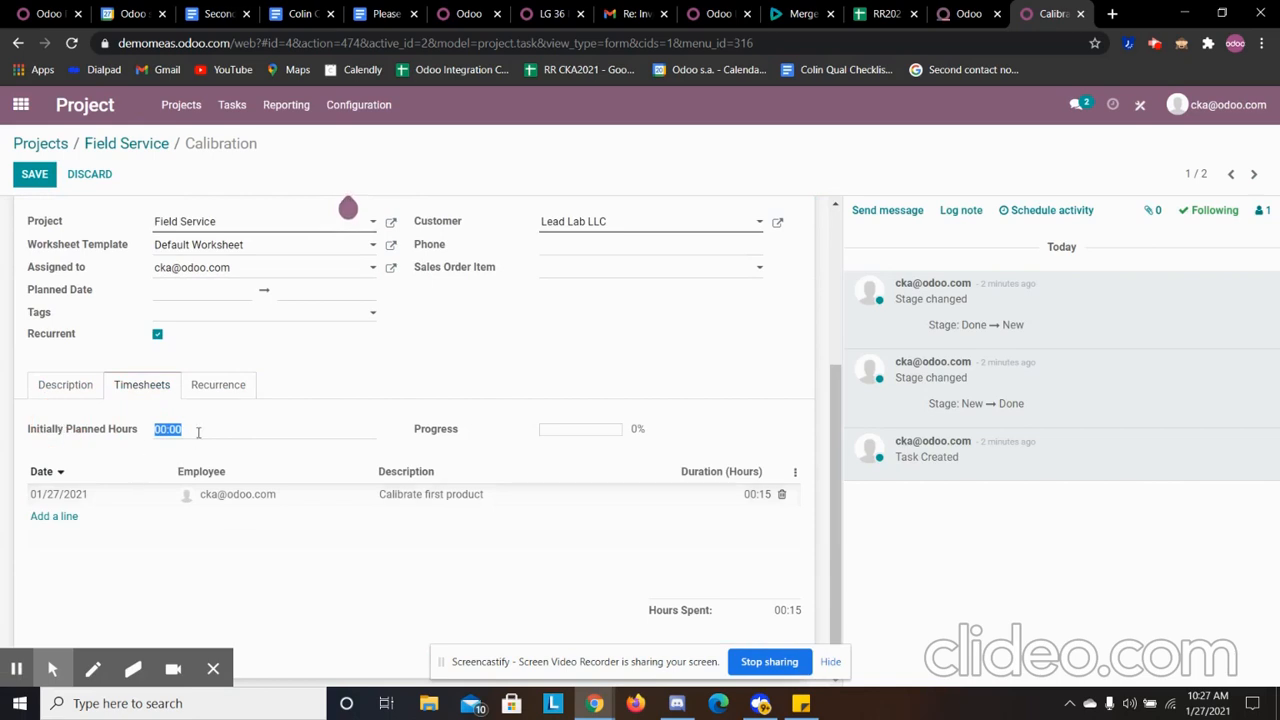
type("2:00")
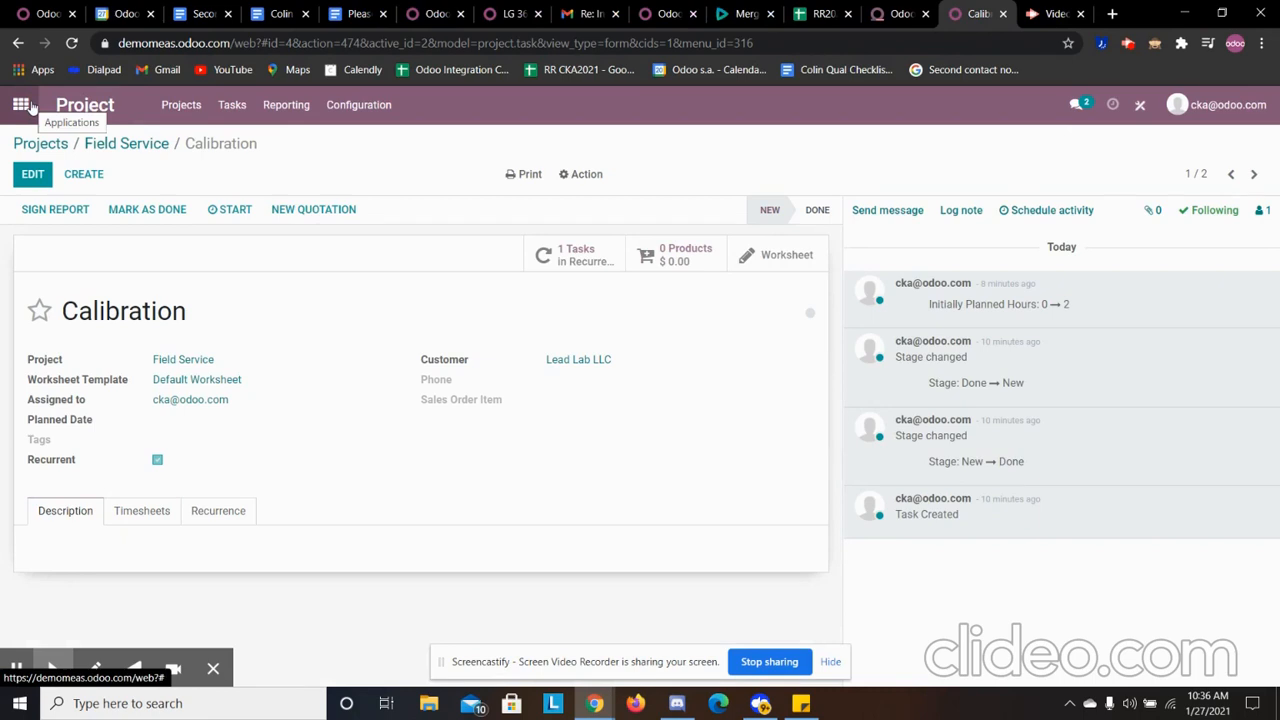
- Open the Timesheet App and adjust the Calibration task's time for today to 00:45
left_click(31, 107)
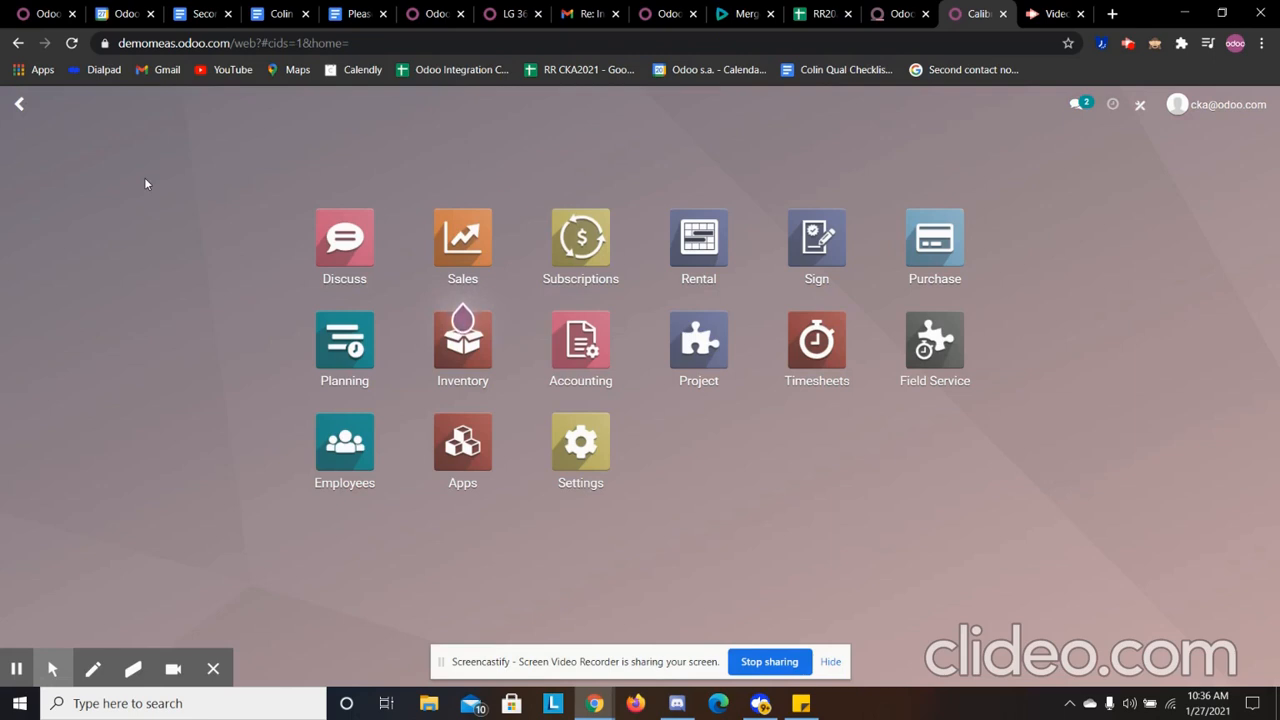
type("time")
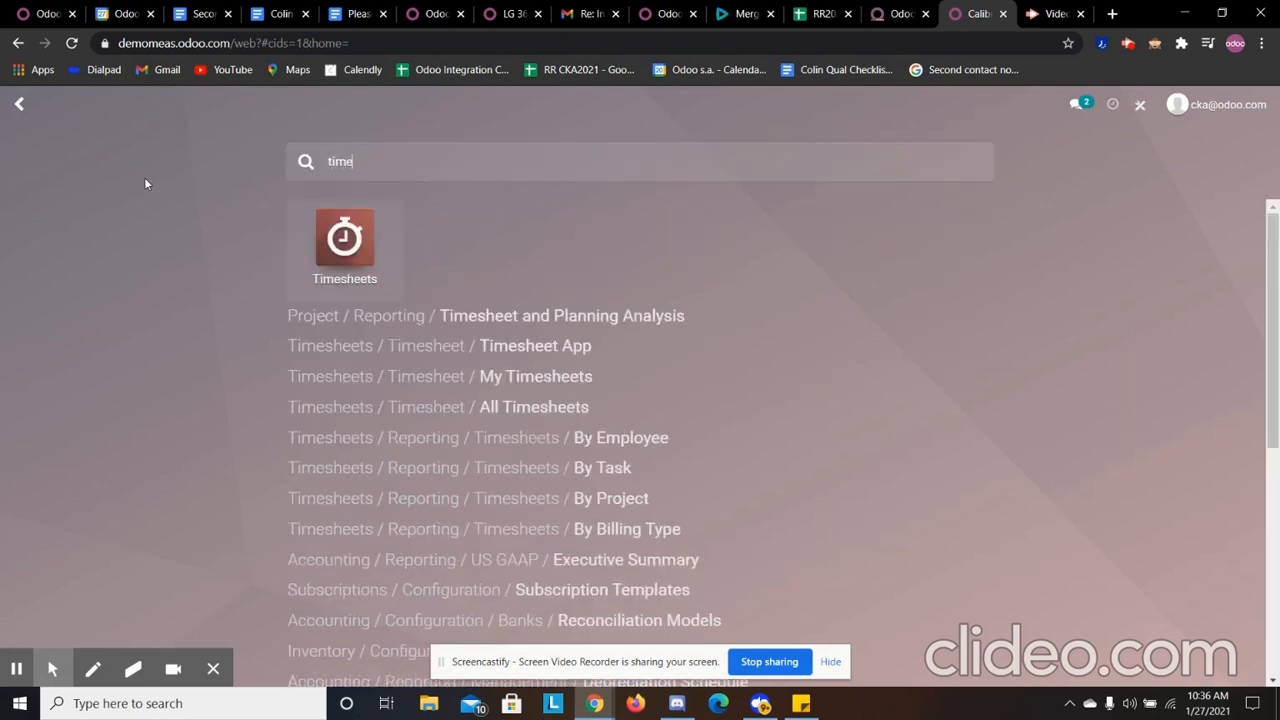
left_click(557, 347)
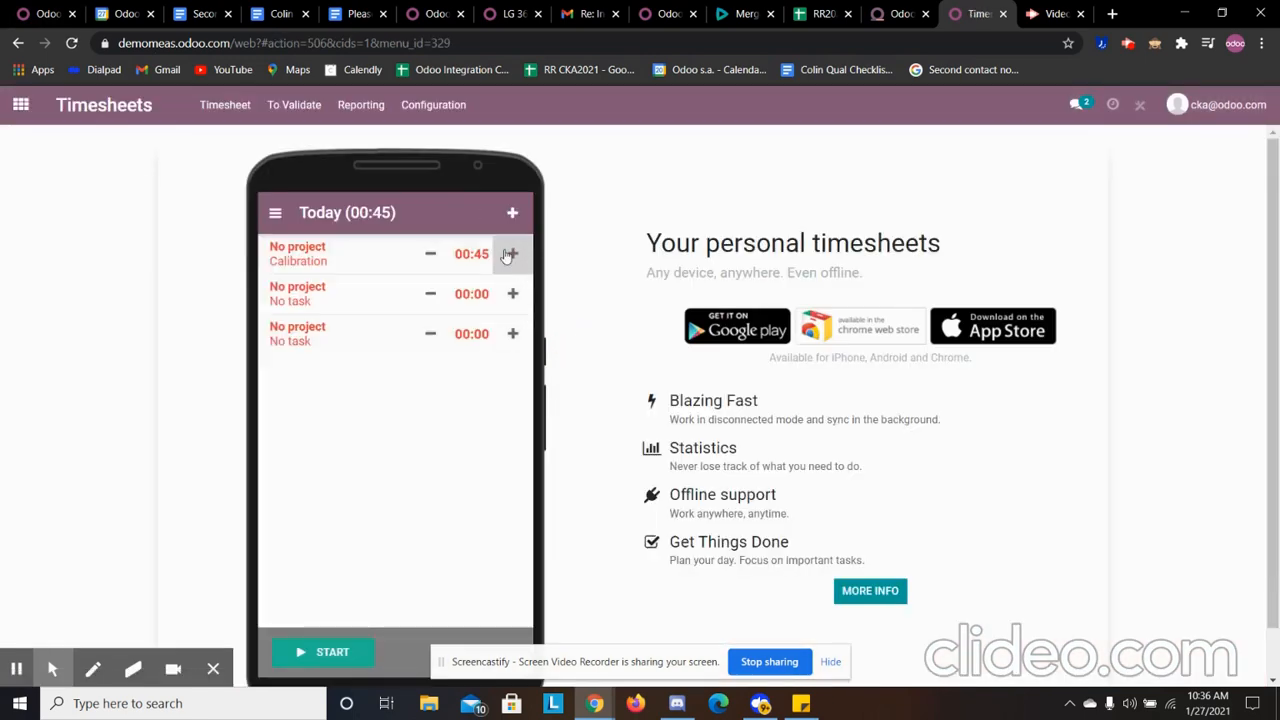
left_click(444, 262)
left_click(444, 262)
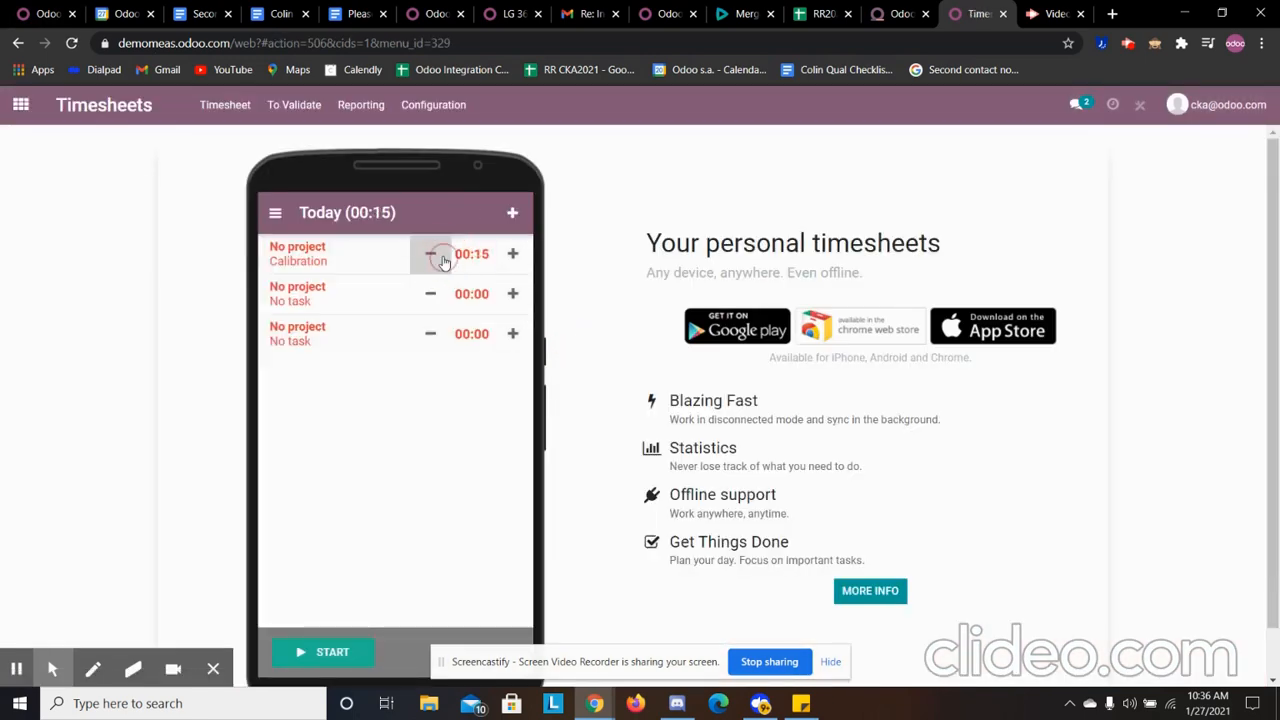
left_click(518, 258)
left_click(518, 258)
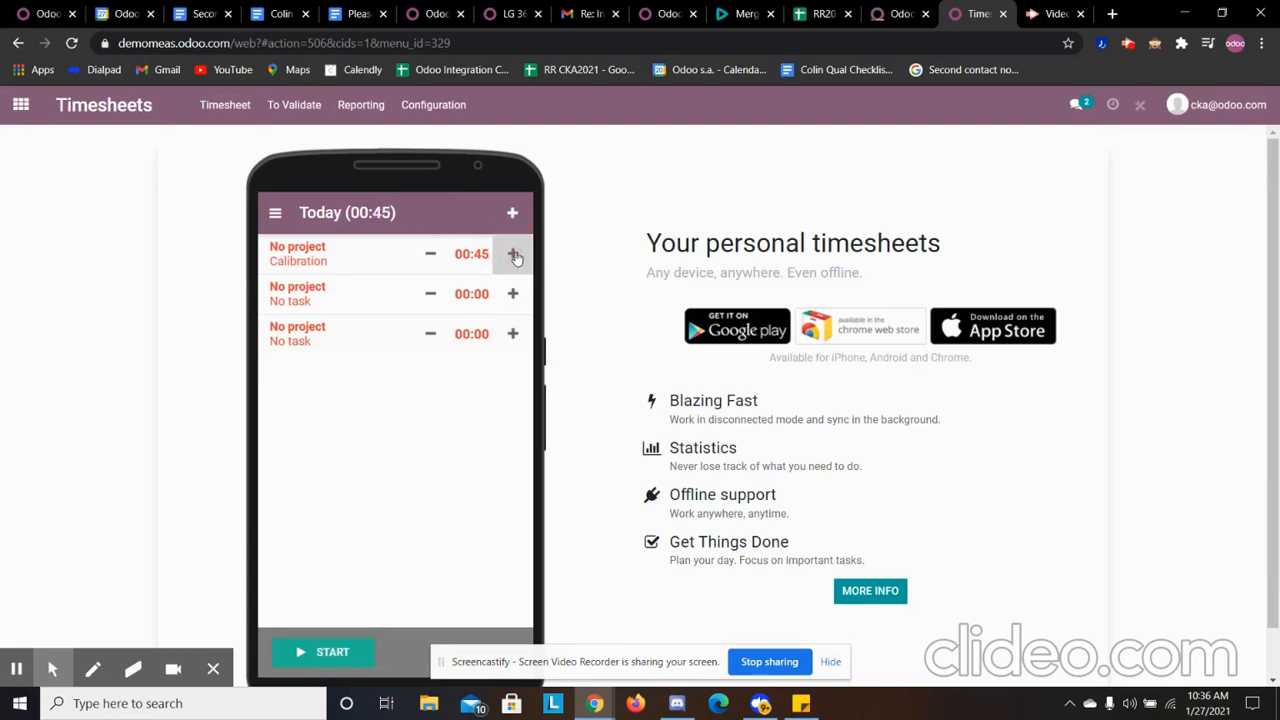
- Refresh the page, reopen Lead Lab LLC's Calibration task in the Field Service project, and review its timesheets and progress
left_click(71, 43)
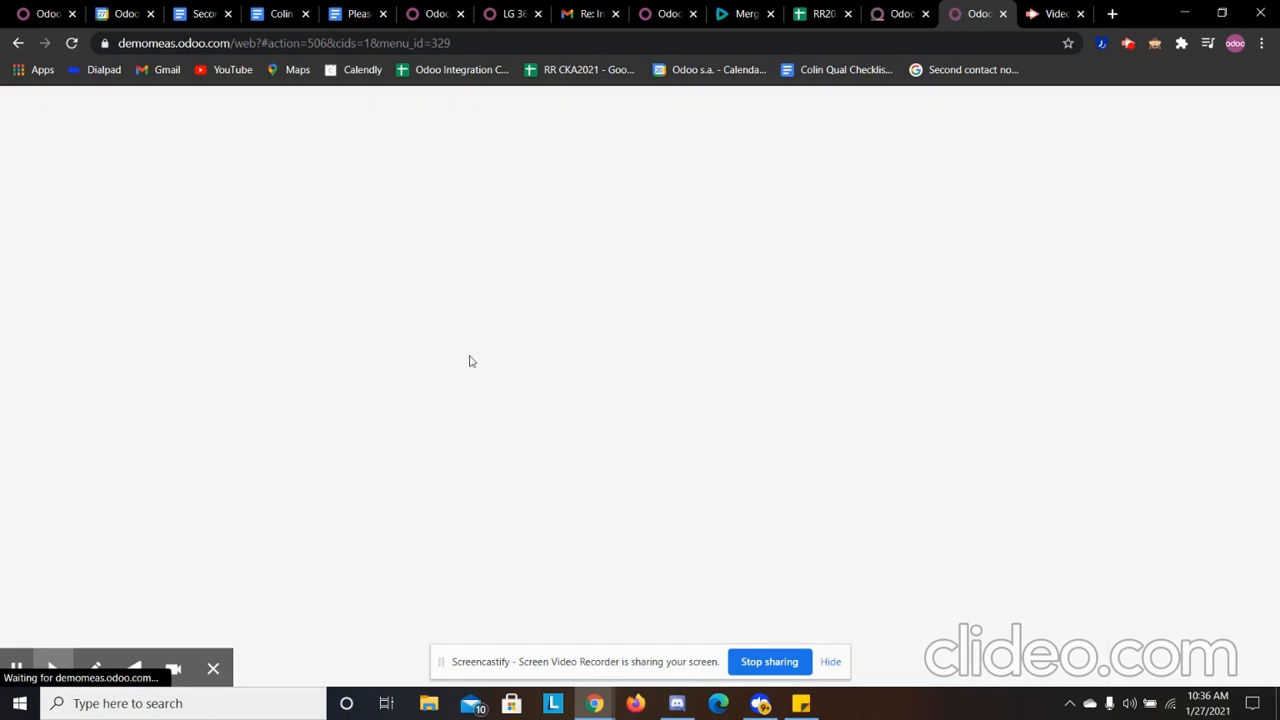
left_click(21, 104)
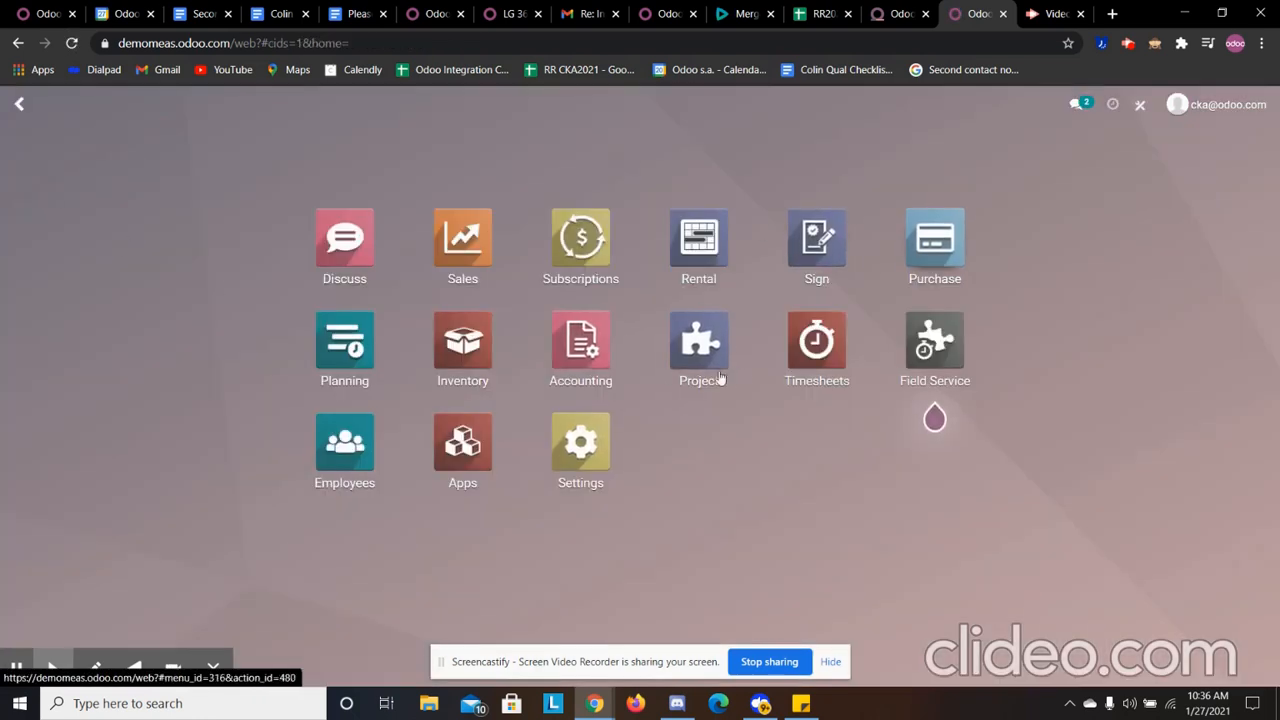
left_click(722, 360)
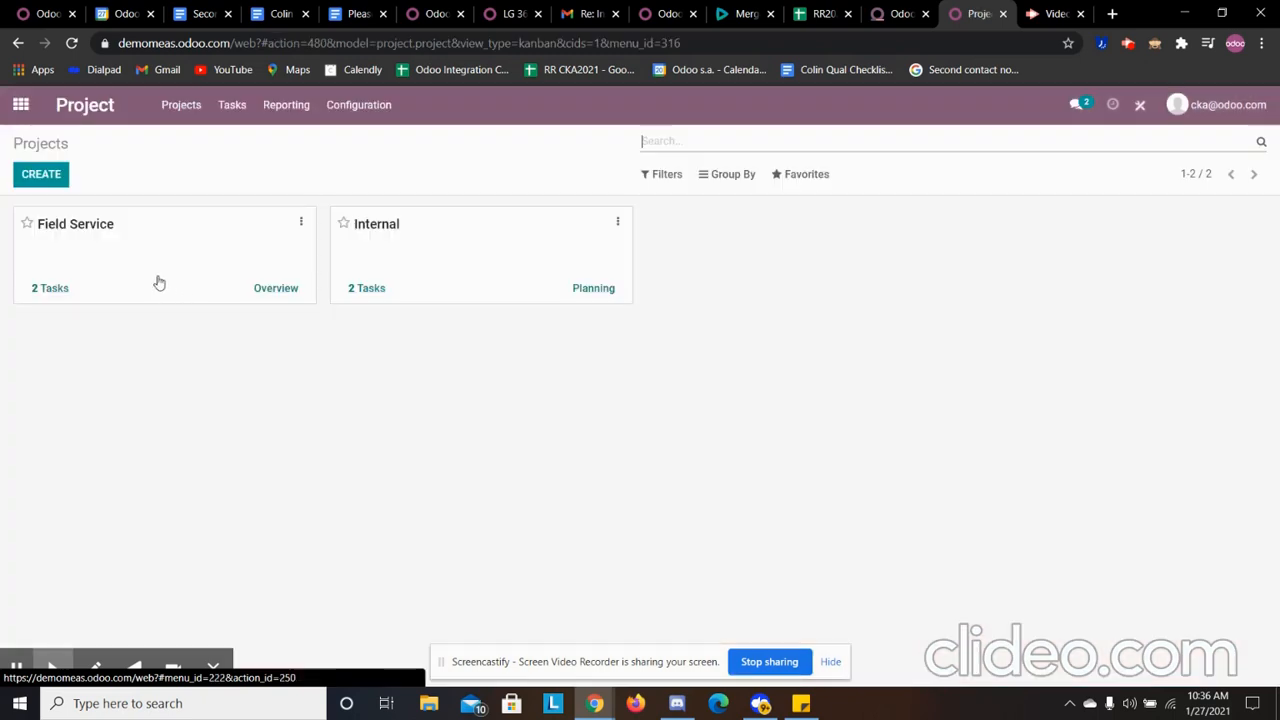
left_click(57, 288)
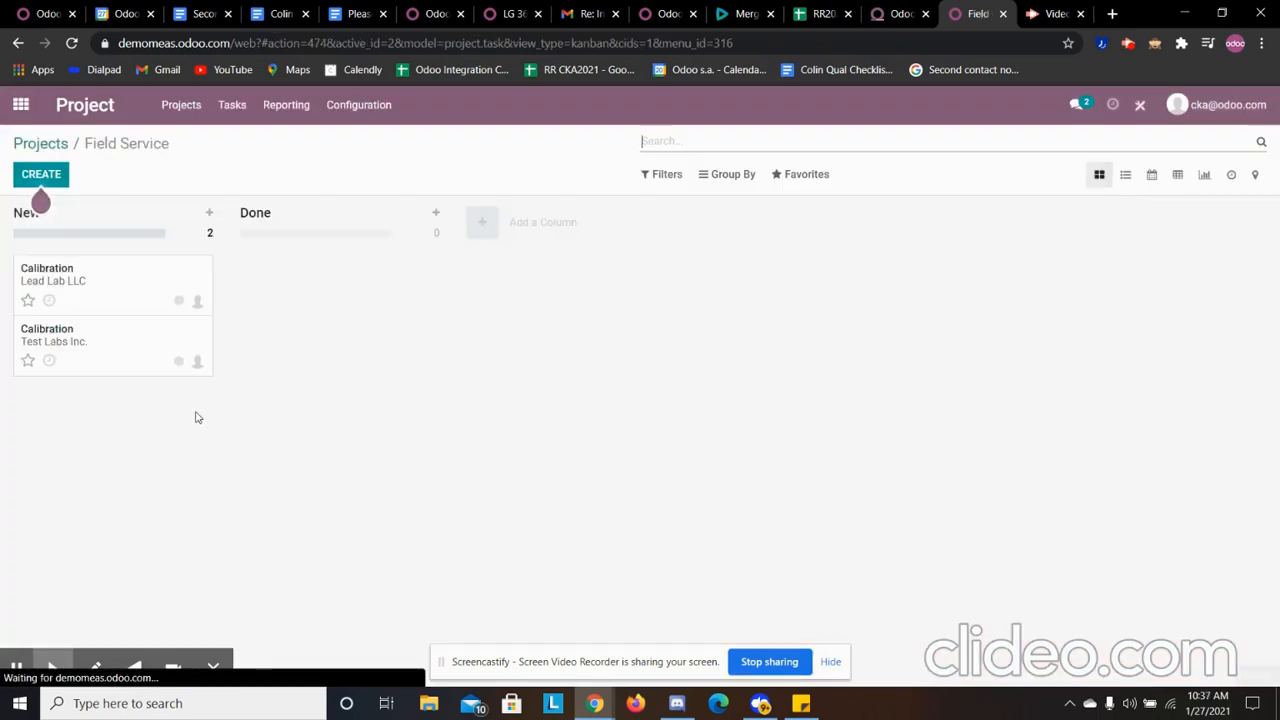
left_click(78, 266)
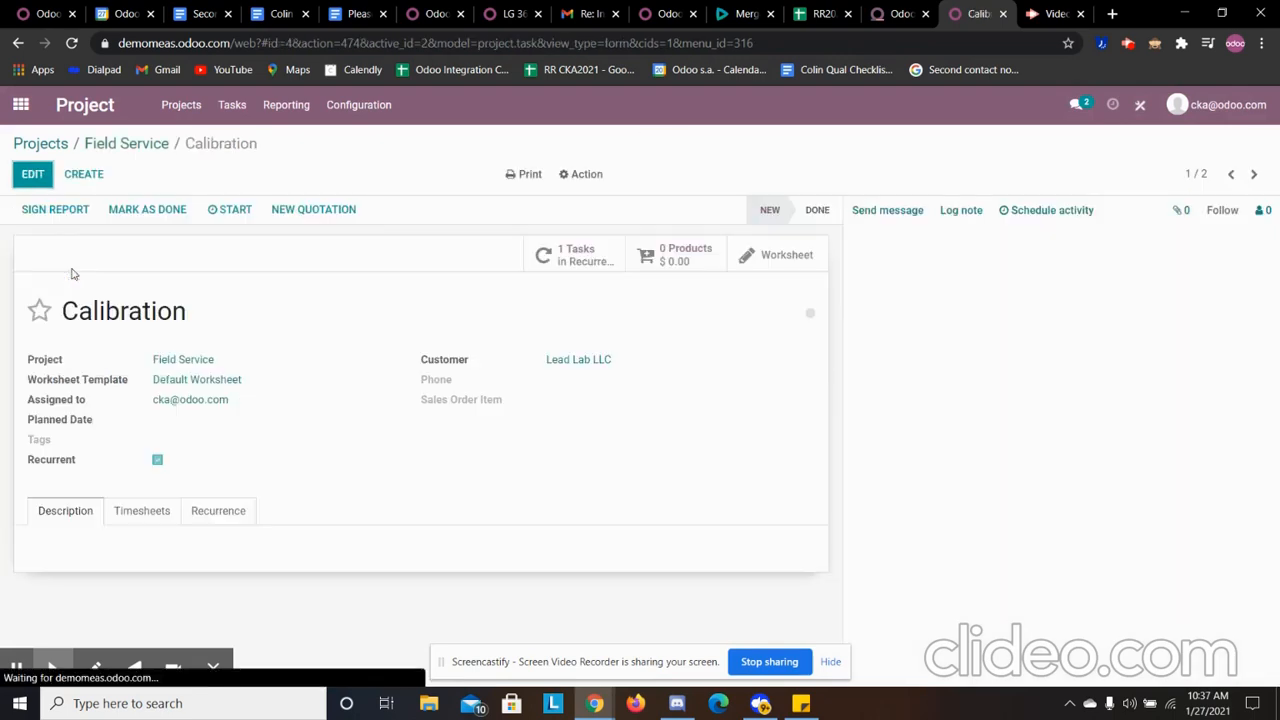
left_click(142, 511)
scroll(417, 474, "down", 2)
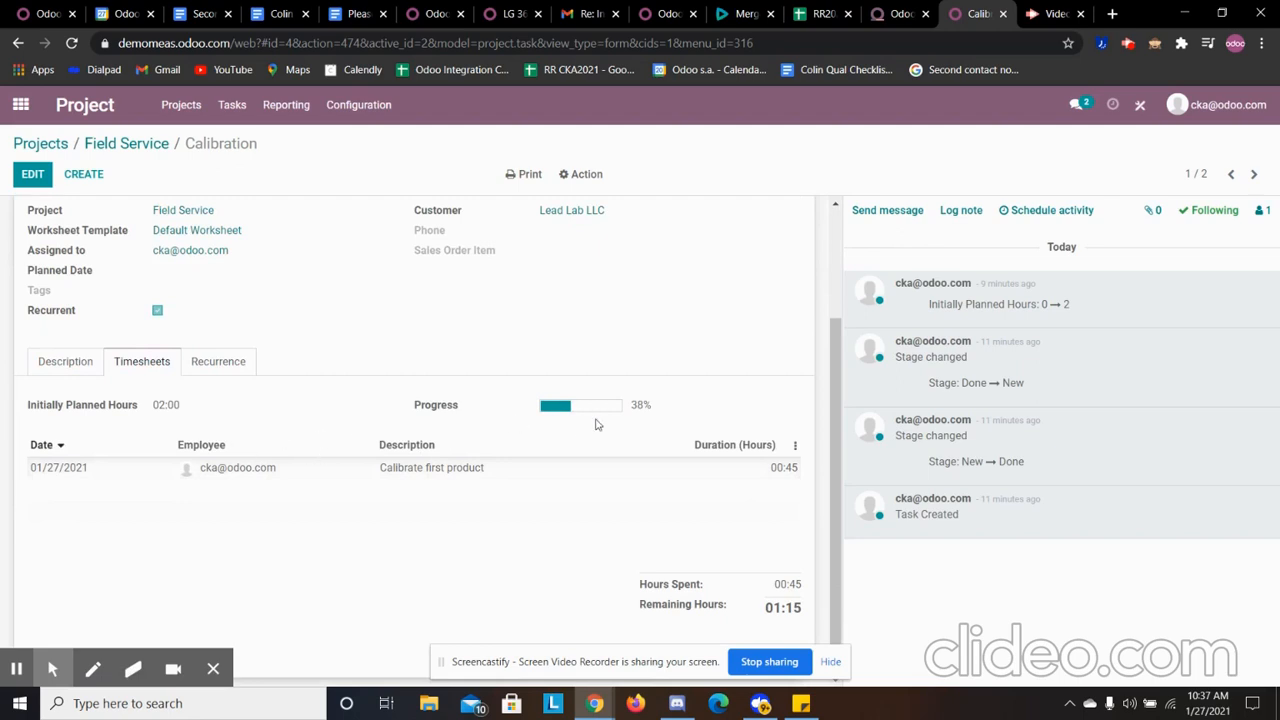
scroll(297, 600, "up", 3)
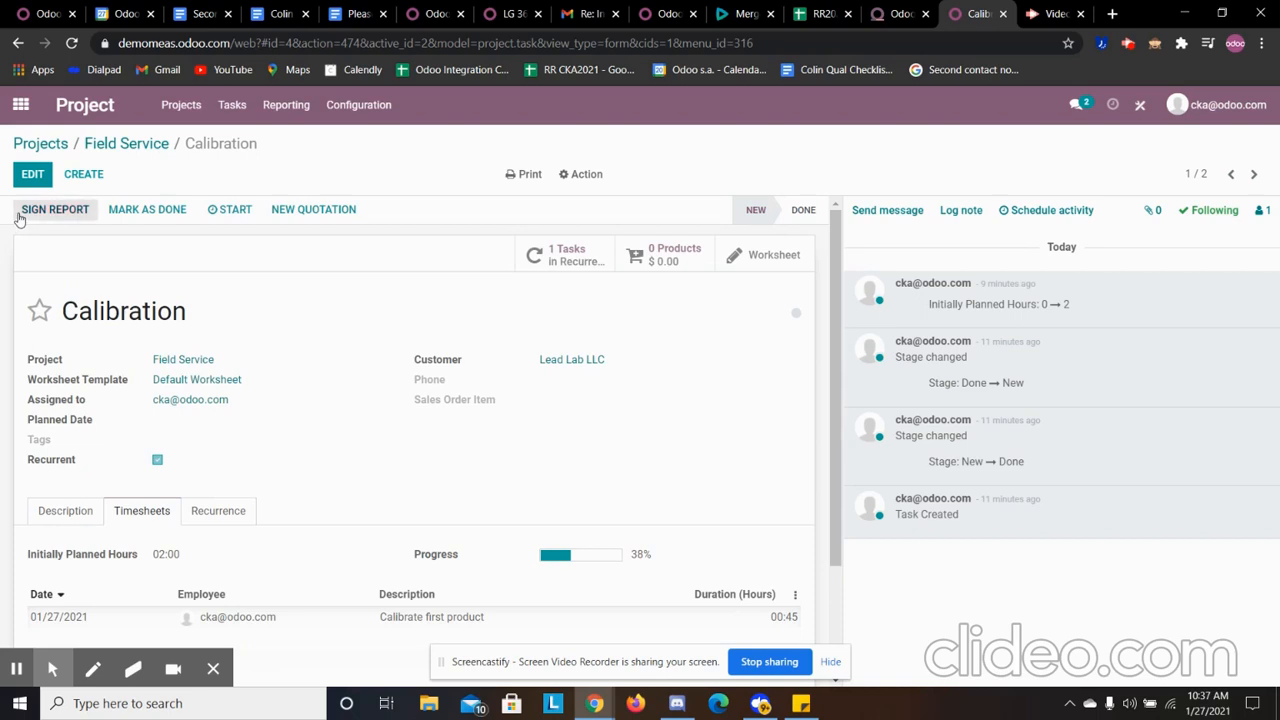
scroll(181, 282, "down", 1)
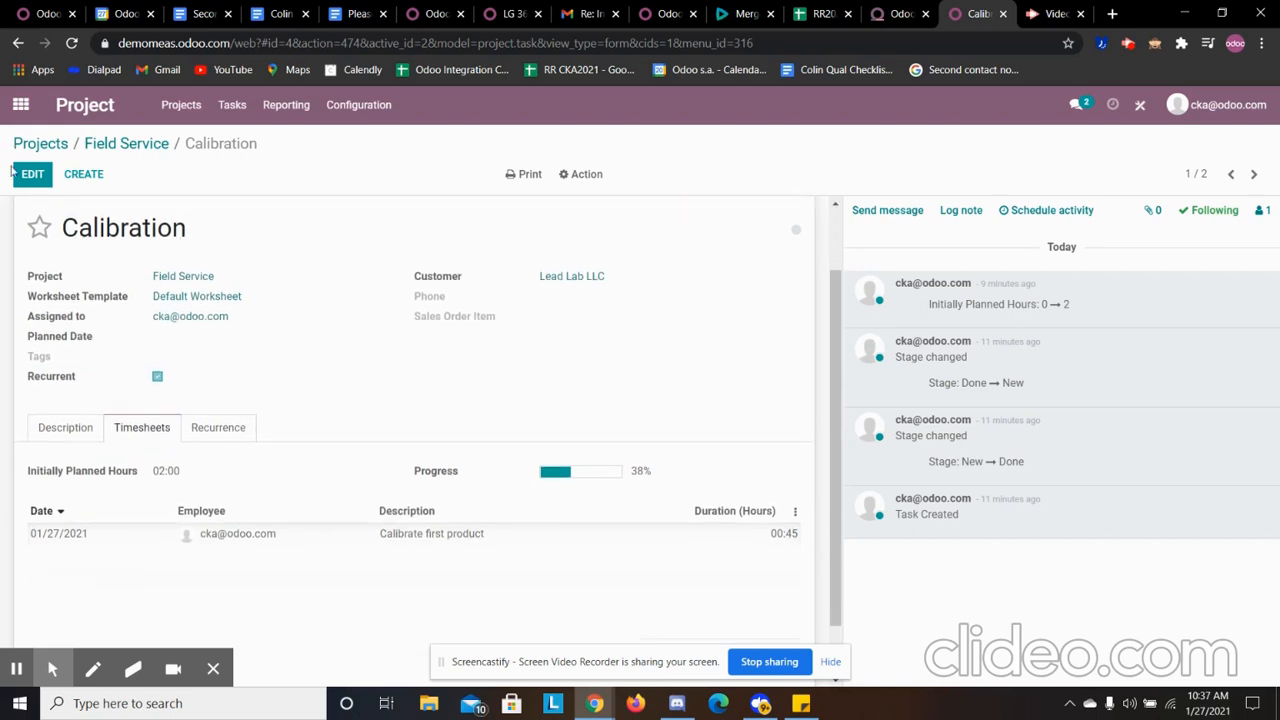
scroll(234, 287, "up", 1)
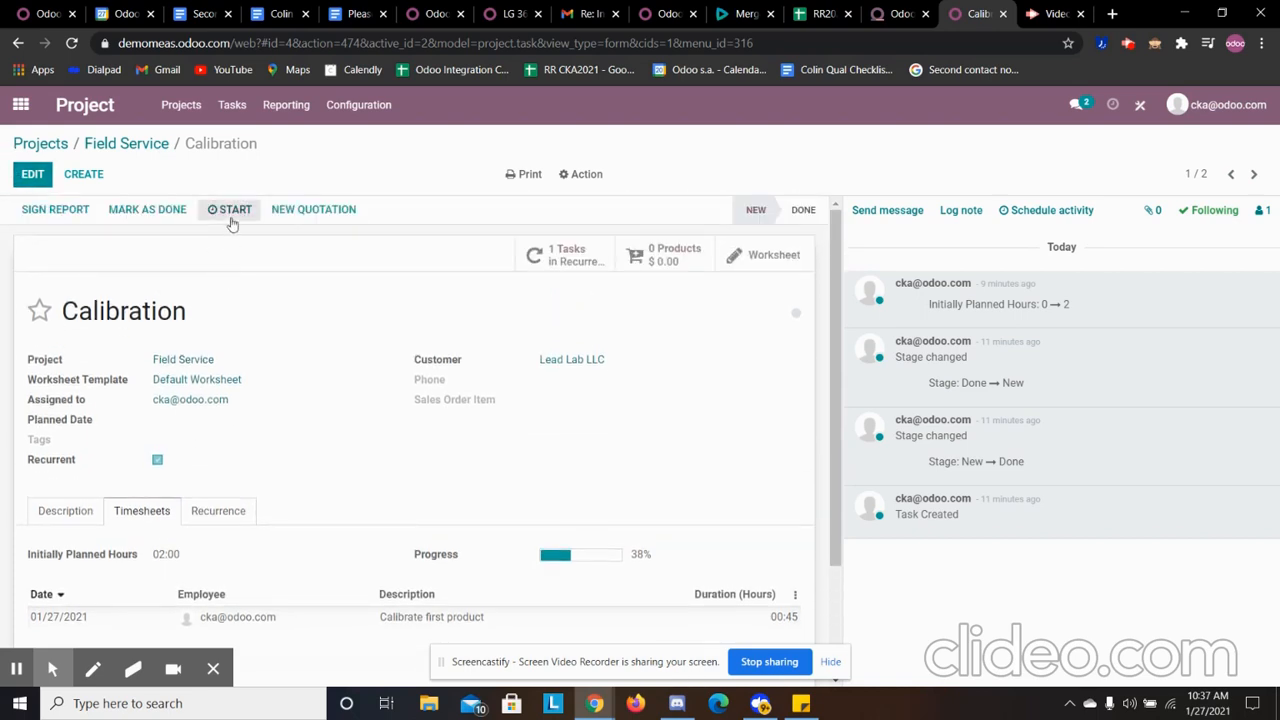
- Add a timesheet line "Calibrate second tool" with a duration of 1:15 to the Calibration task and save it
left_click(32, 174)
left_click(142, 632)
scroll(135, 575, "down", 4)
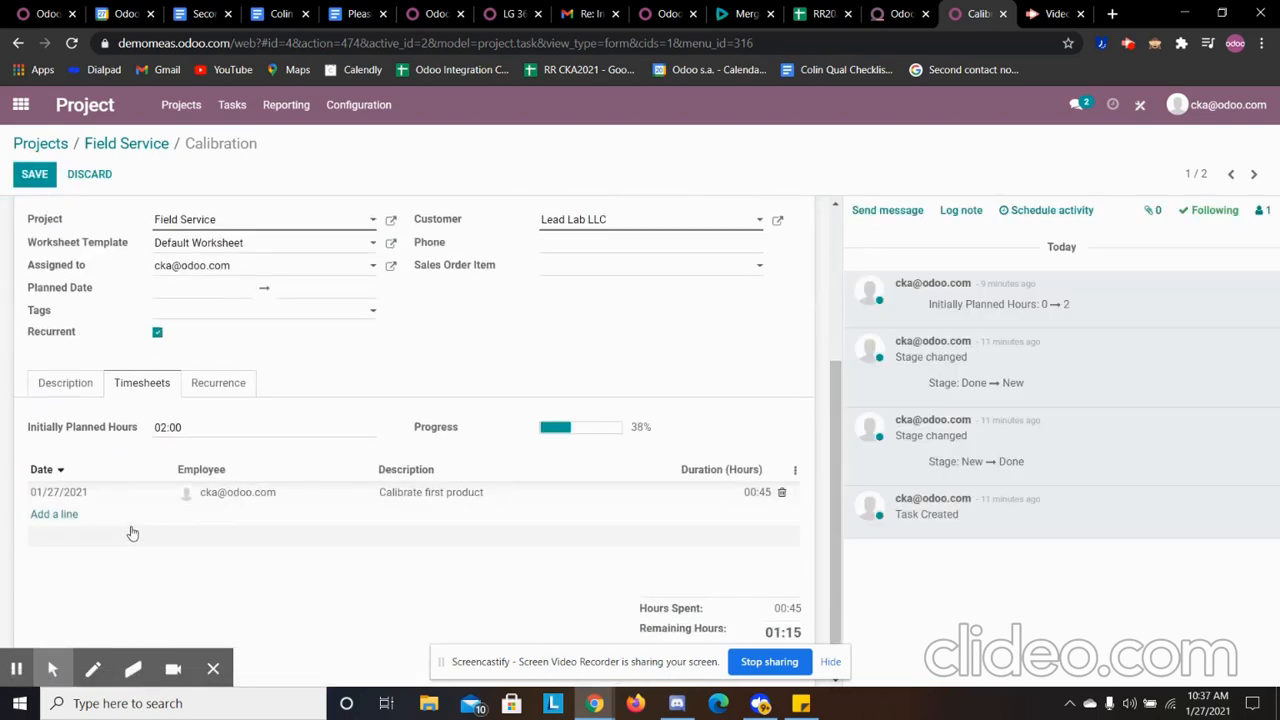
left_click(65, 490)
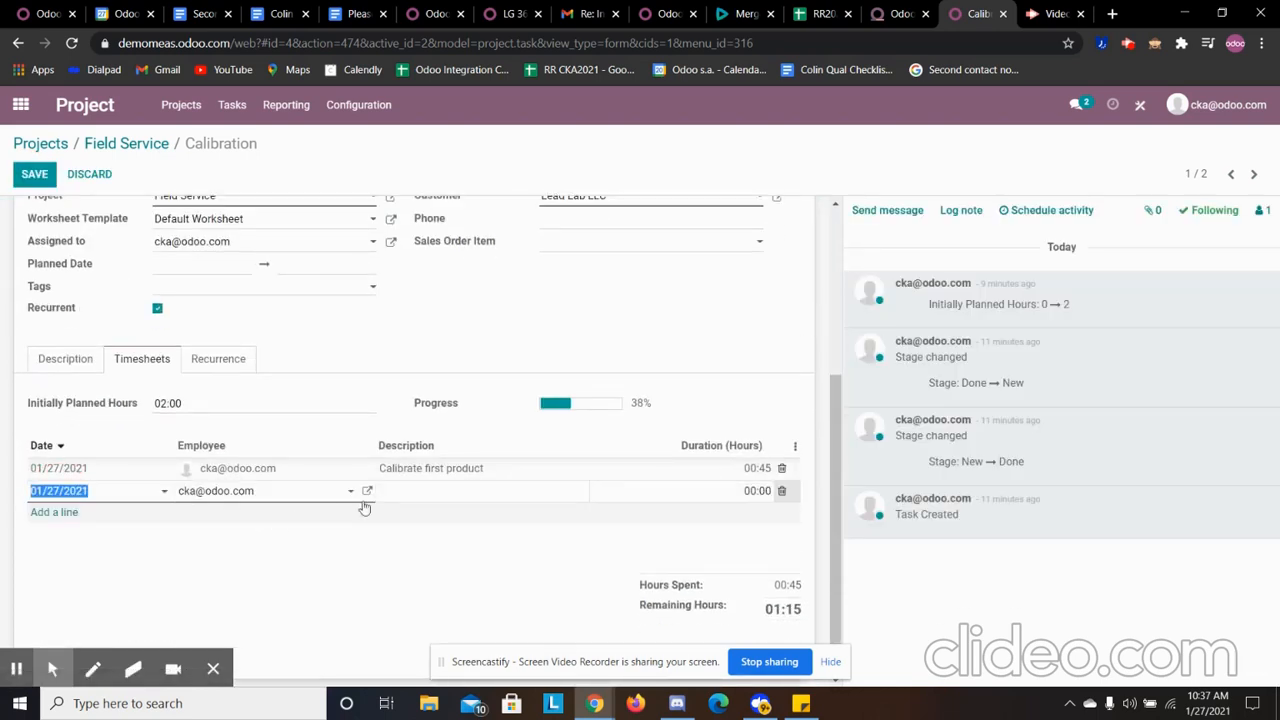
left_click(400, 490)
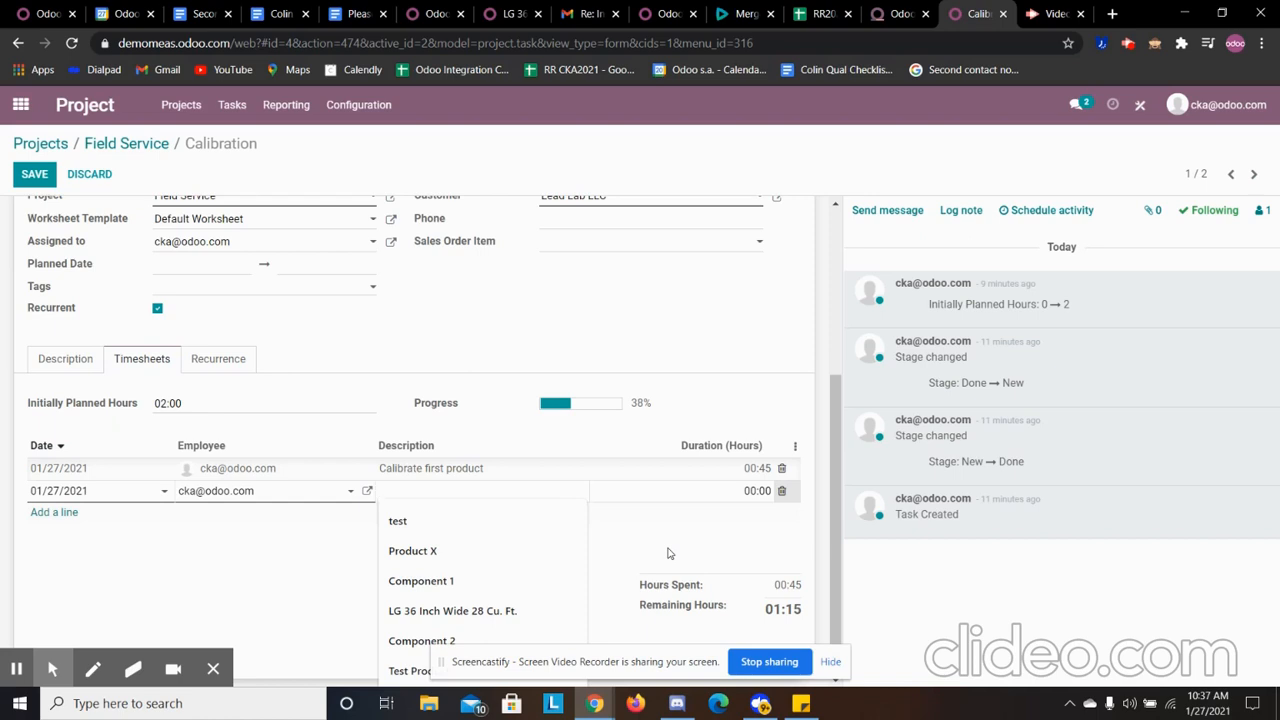
type("Ca")
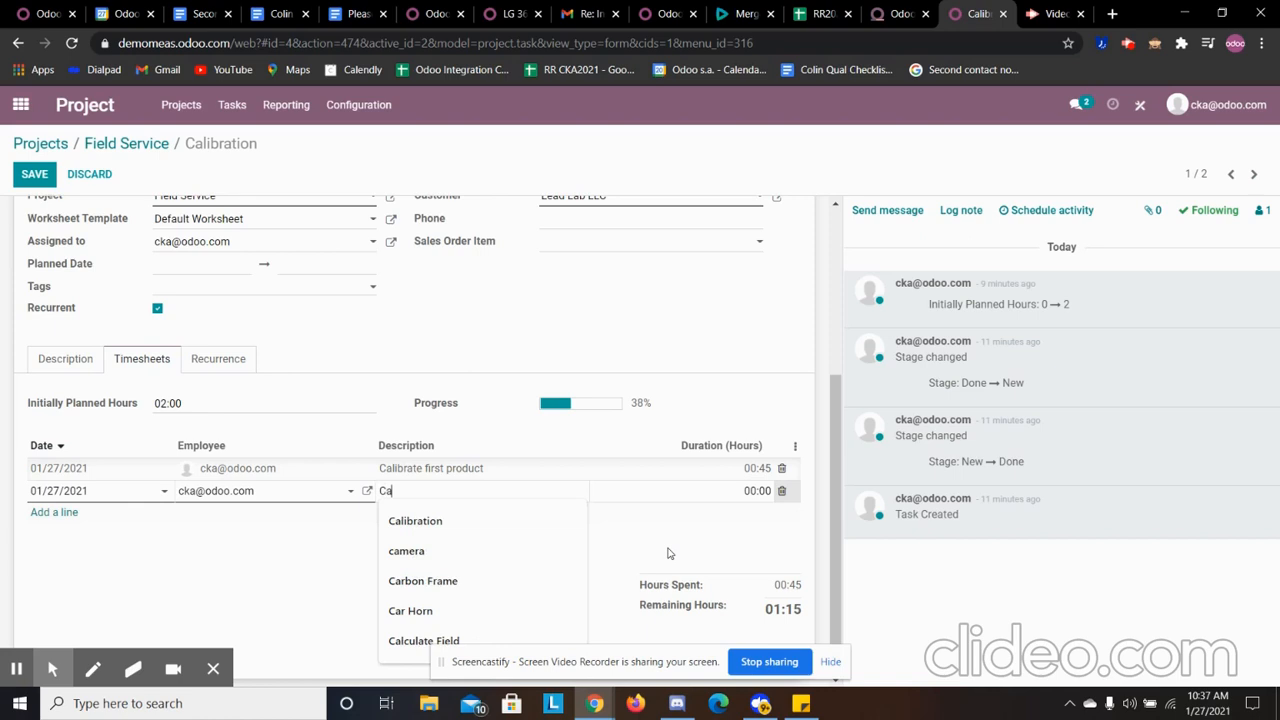
type("librate second tool")
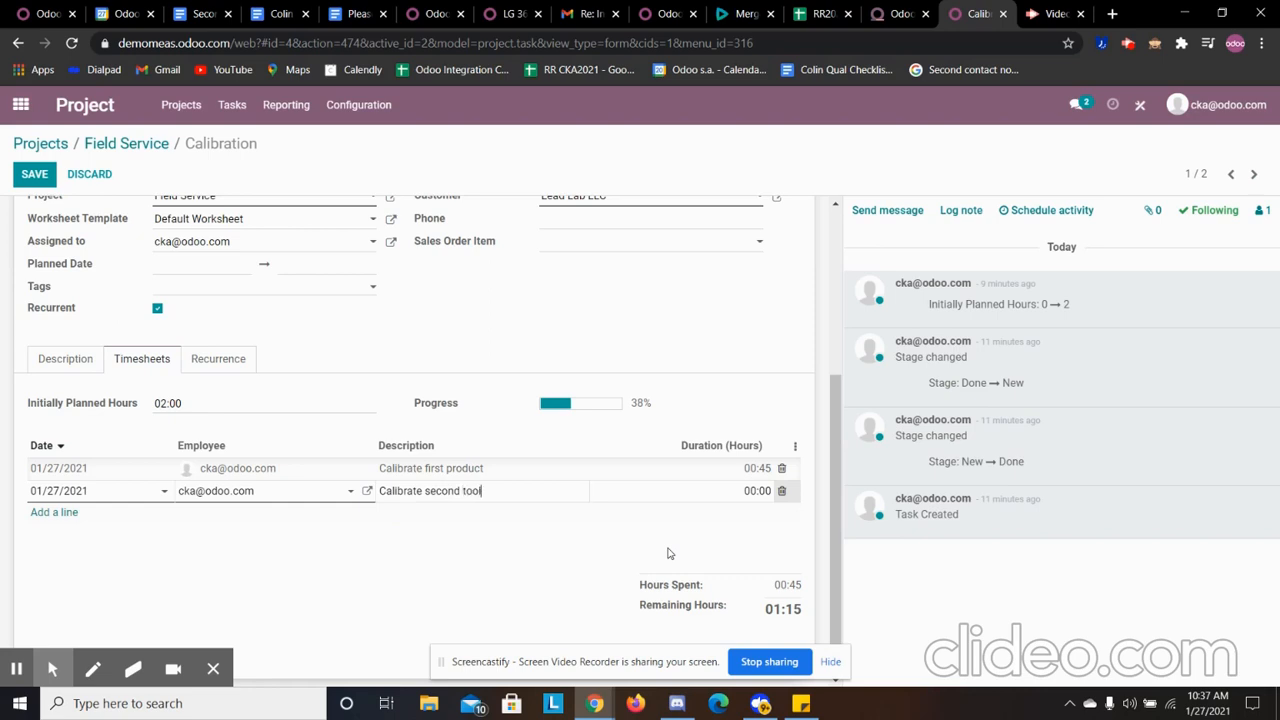
left_click(742, 494)
type("1:15")
left_click(453, 558)
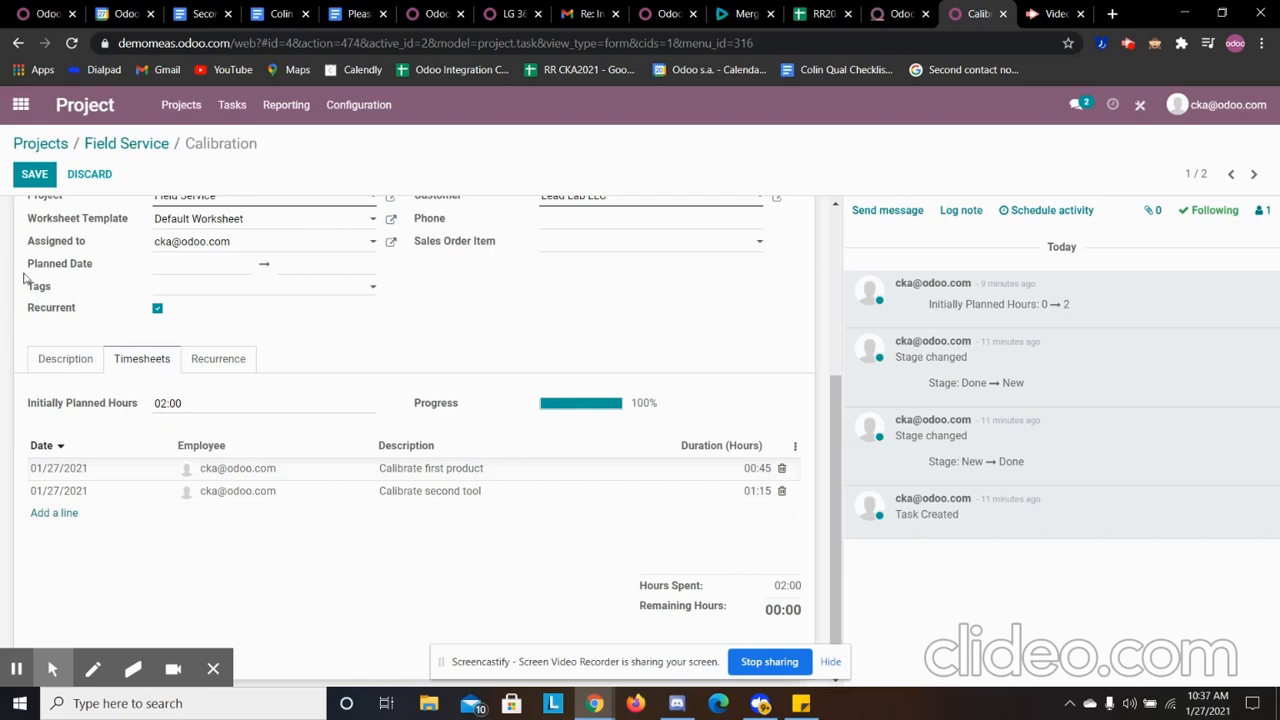
left_click(34, 174)
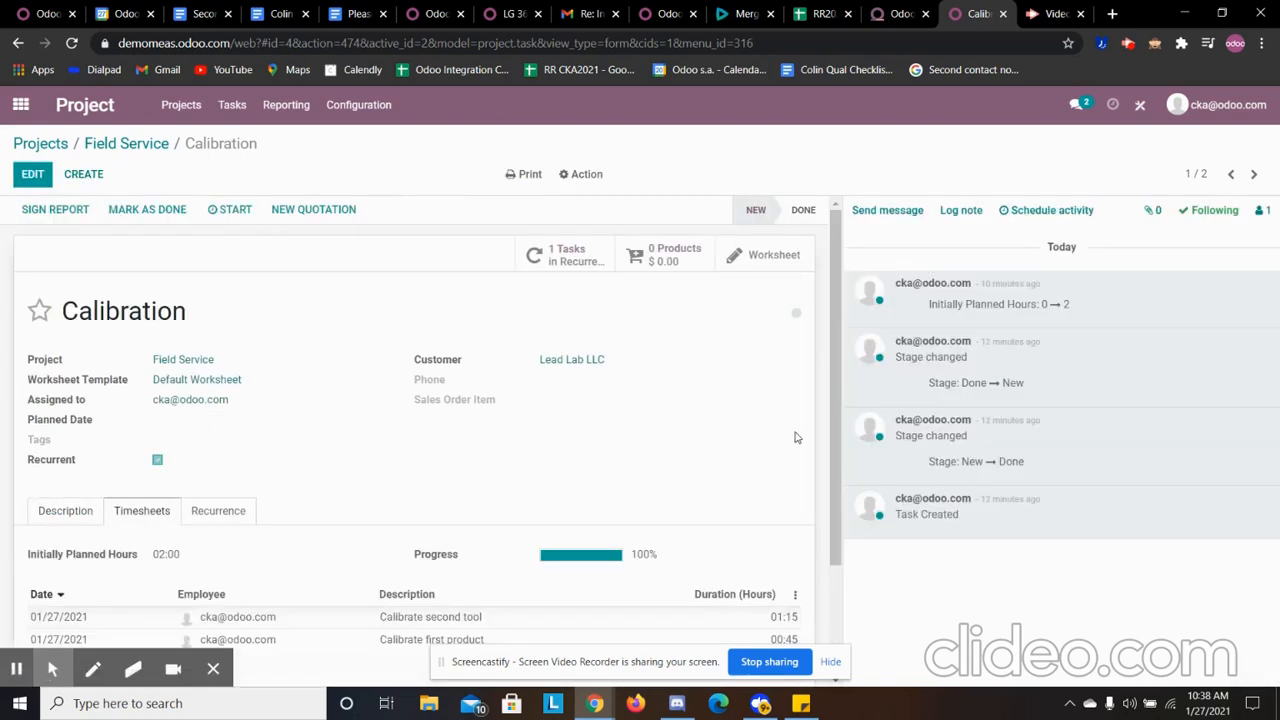
- Save a blank worksheet for the Calibration task and open its form in Studio
left_click(755, 255)
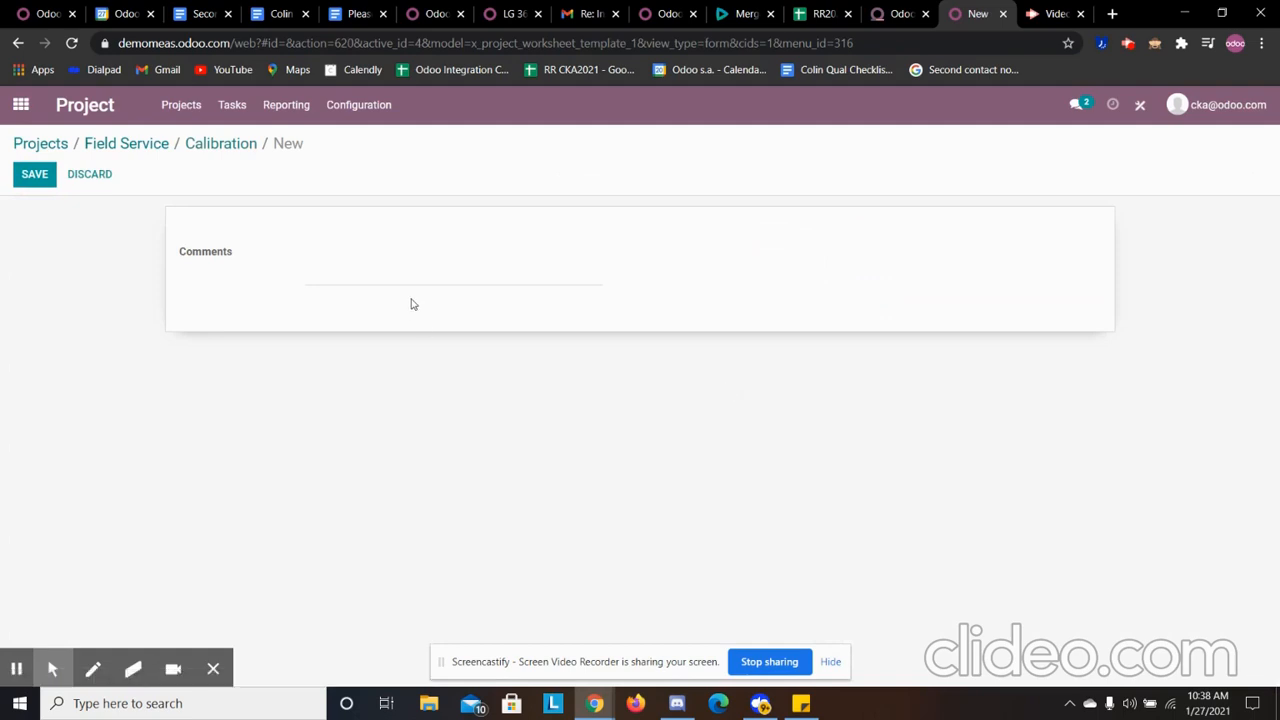
left_click(38, 175)
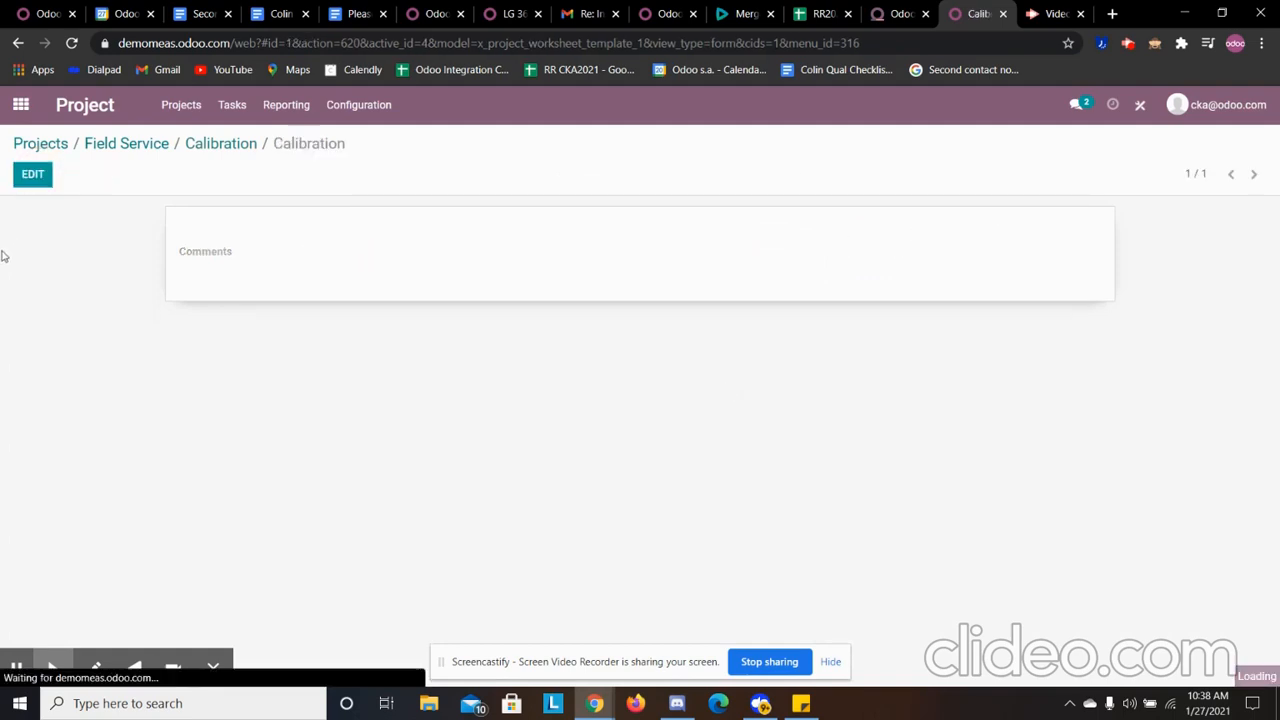
left_click(1138, 106)
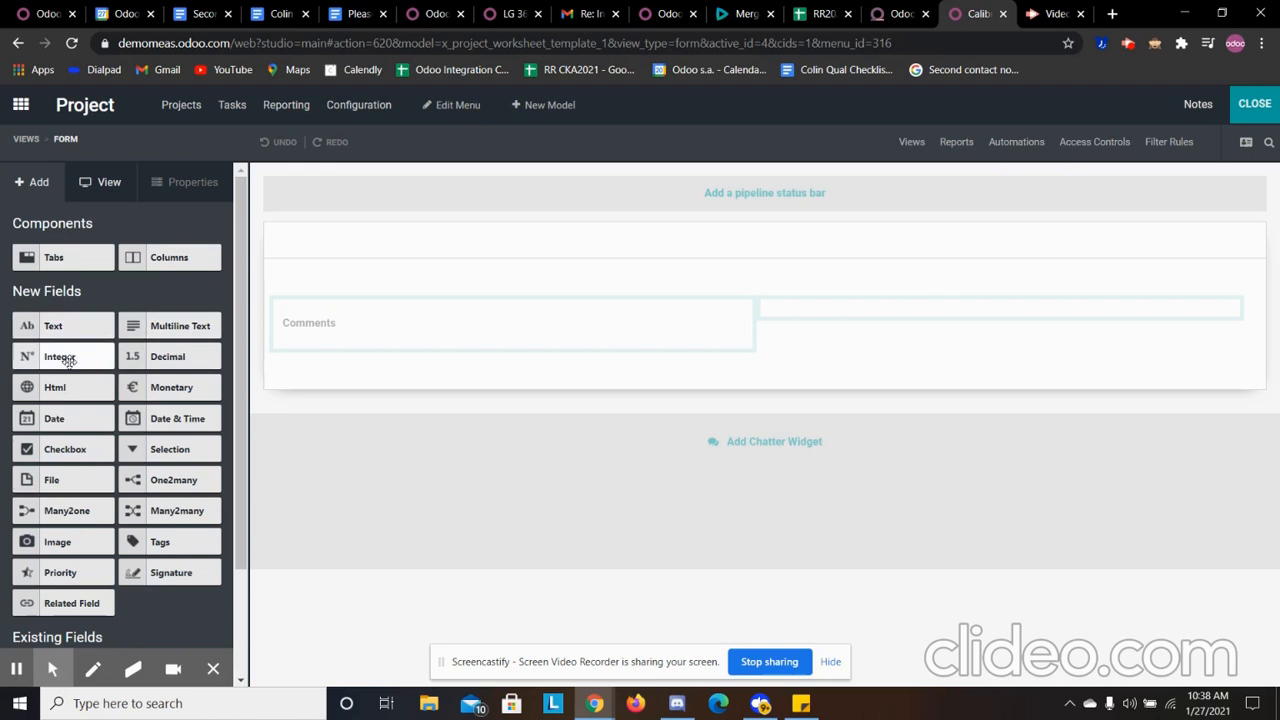
- Add a text field below Comments on the worksheet form and label it "Serial Number of Tool"
left_click_drag(130, 356, 289, 371)
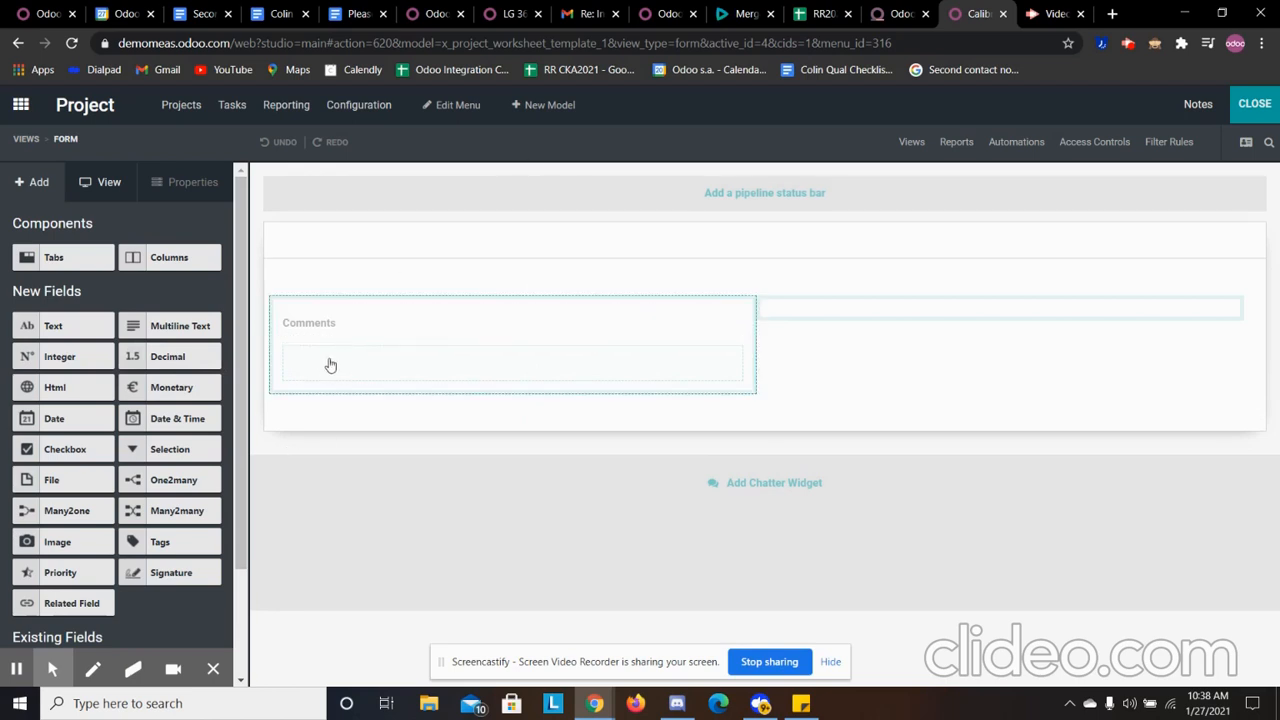
left_click_drag(46, 330, 300, 349)
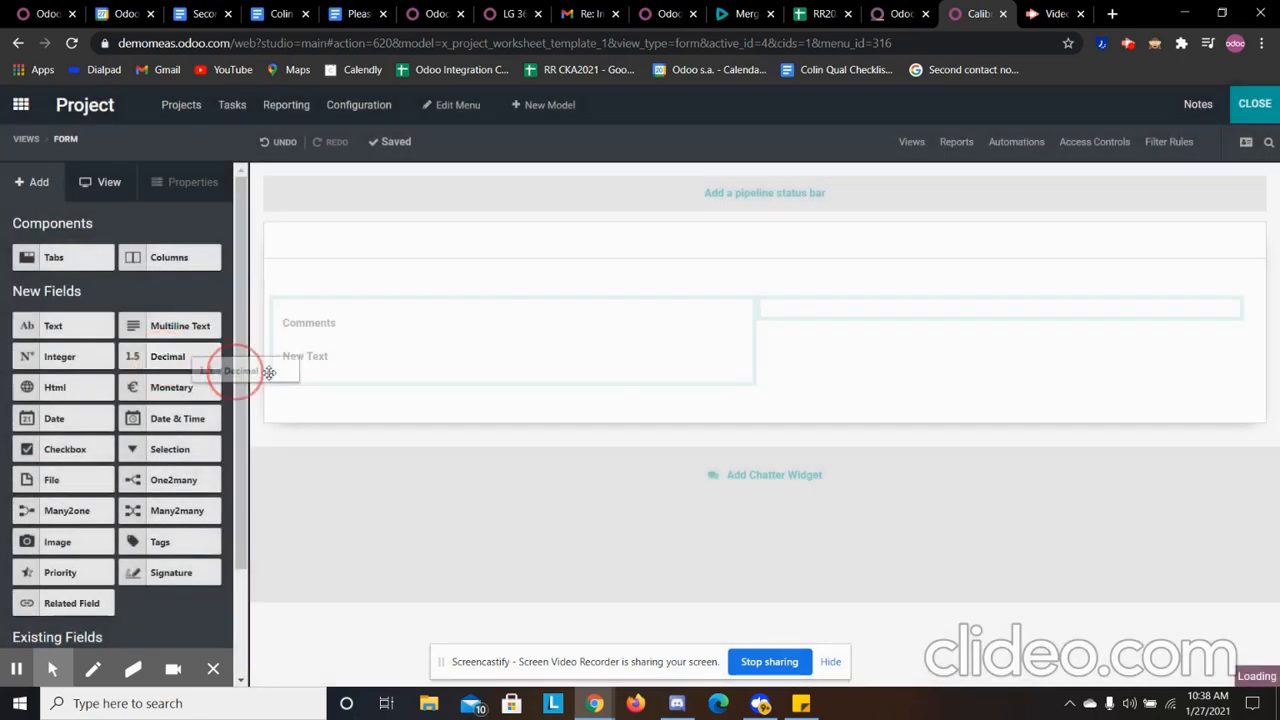
left_click(130, 340)
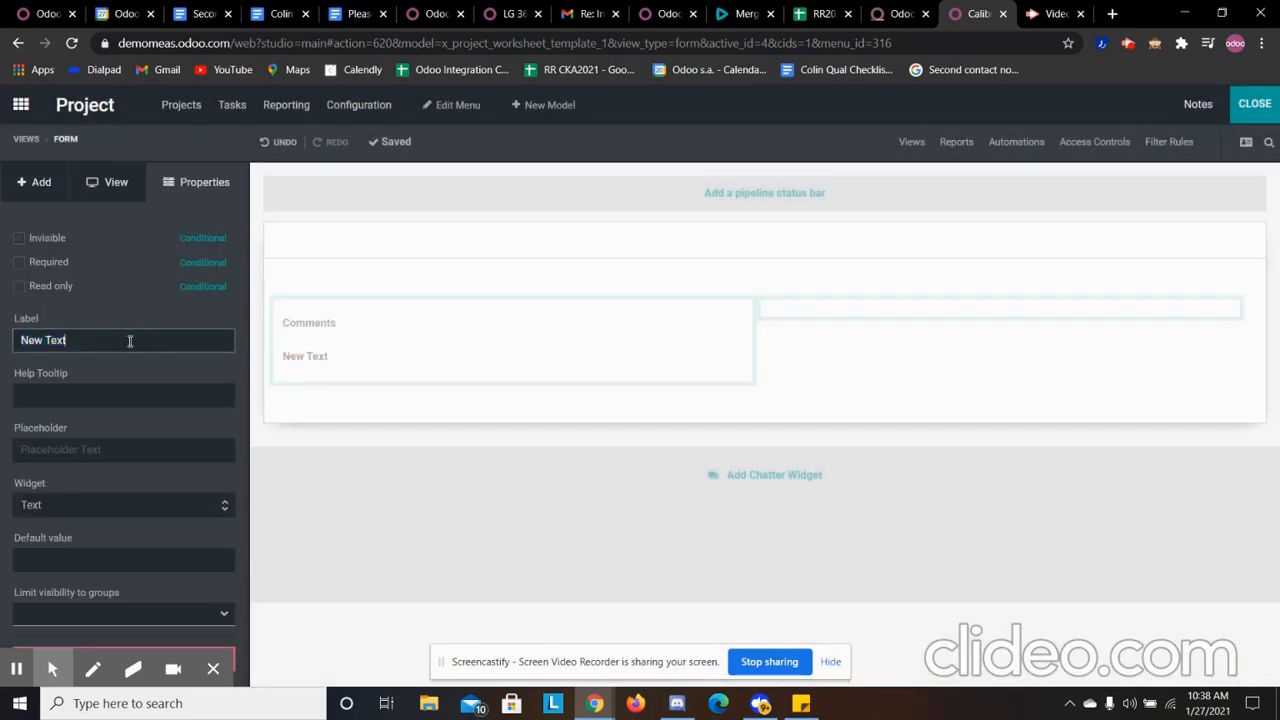
double_click(103, 339)
left_click(102, 340)
key("BackSpace")
key("BackSpace")
key("BackSpace")
key("BackSpace")
key("BackSpace")
key("BackSpace")
key("BackSpace")
key("BackSpace")
type("Serial Number of")
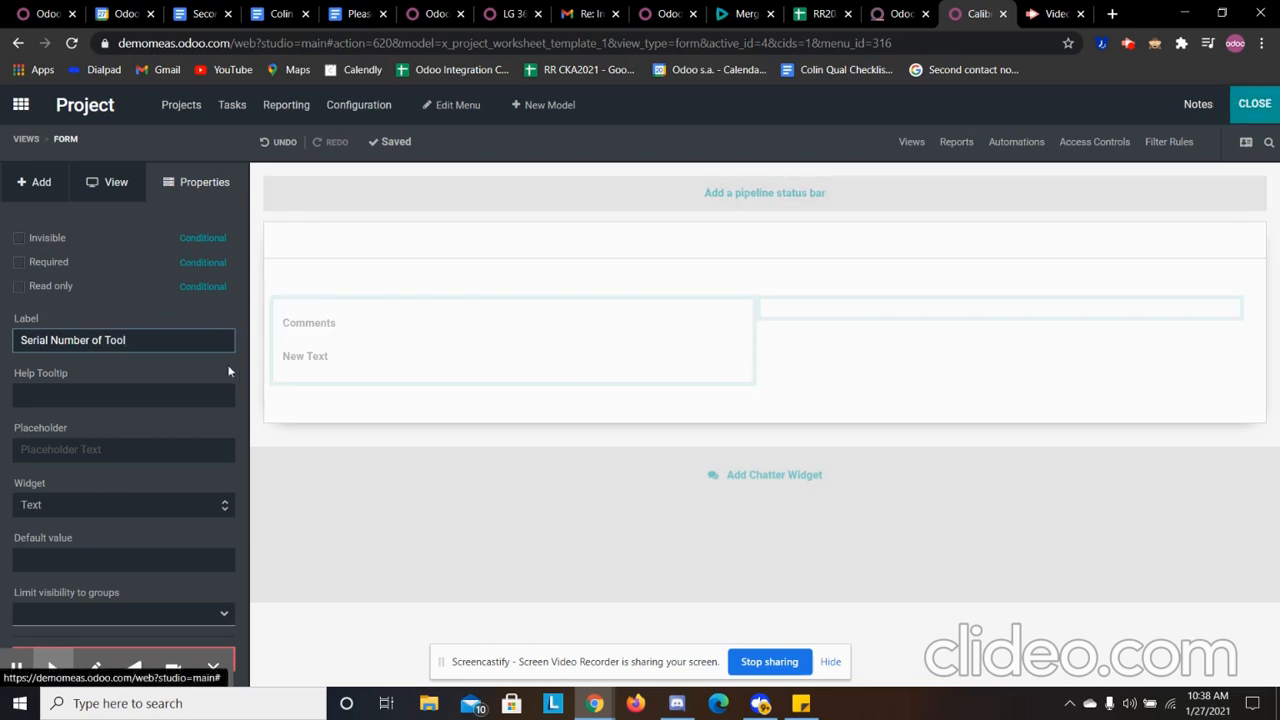
left_click(385, 362)
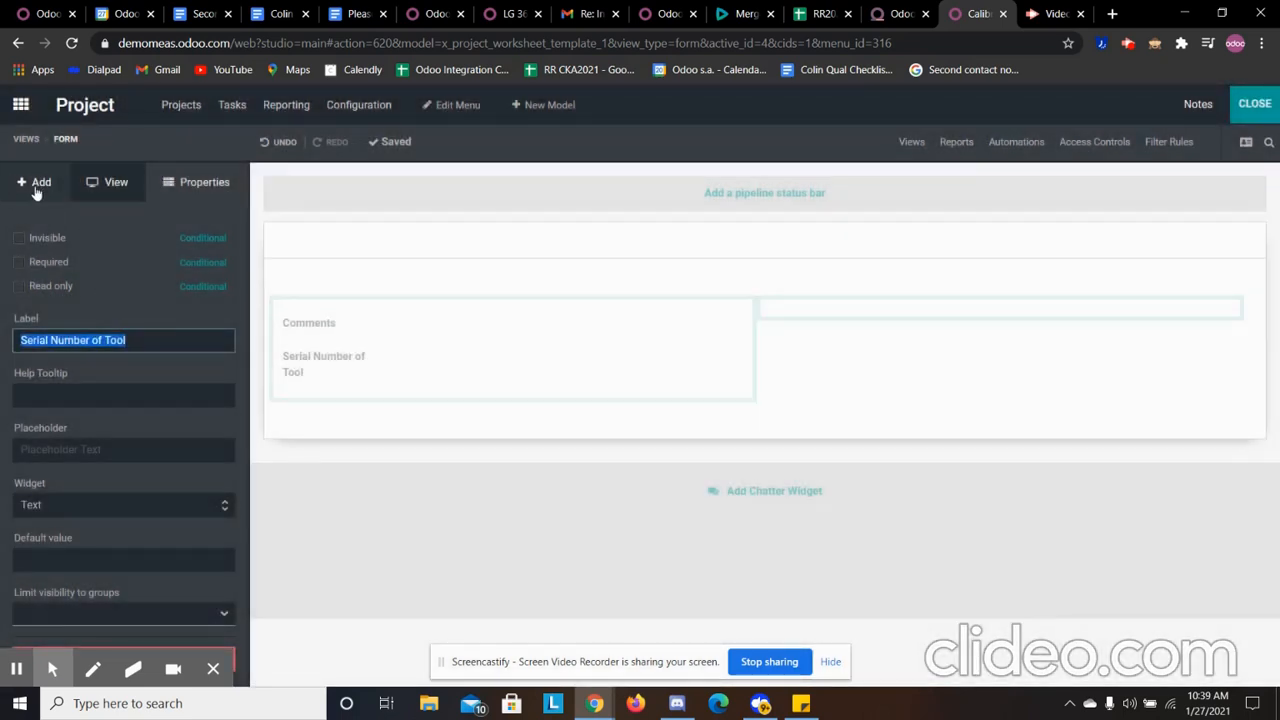
- Add a decimal field below Serial Number of Tool and label it "Measurement Reading"
left_click(36, 185)
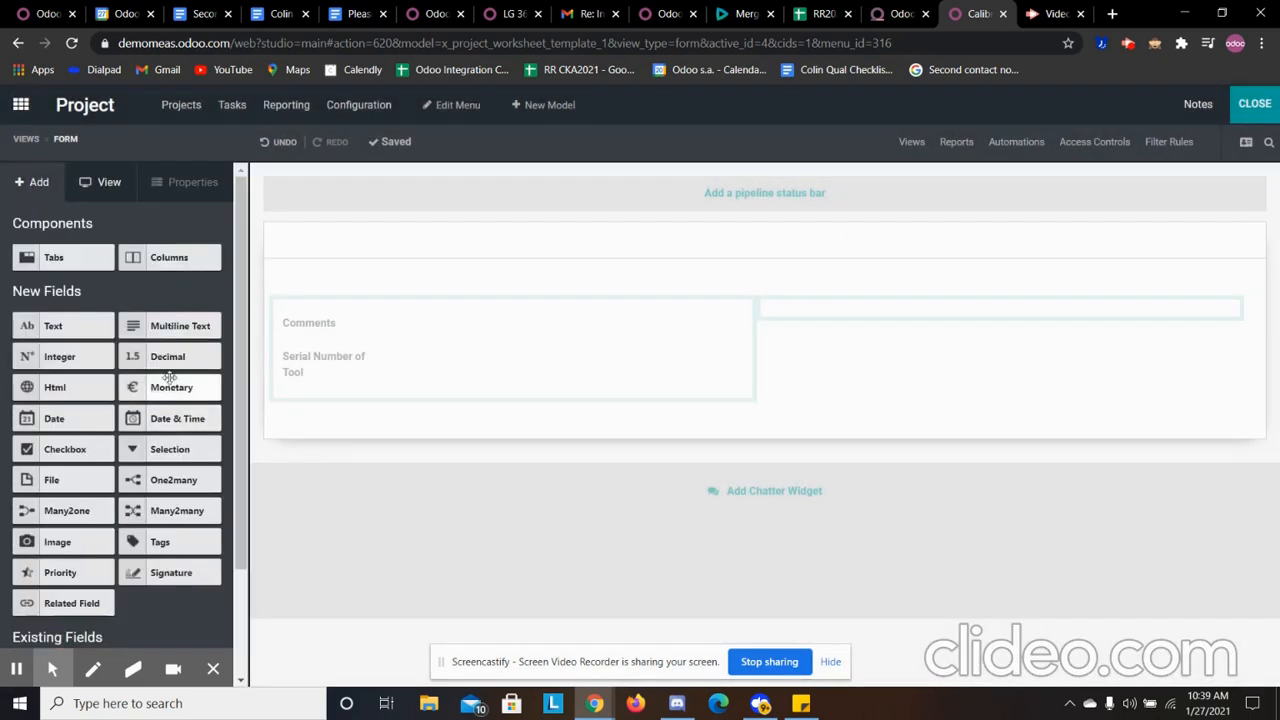
left_click_drag(169, 360, 311, 400)
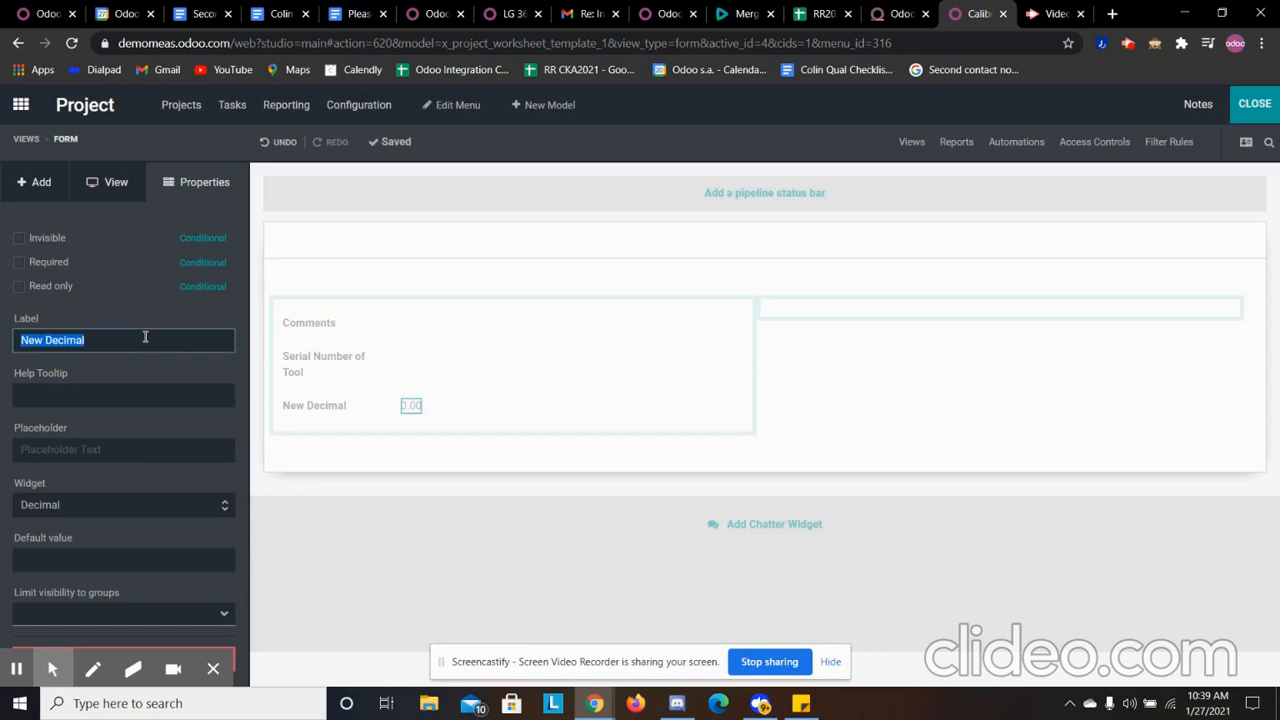
type("Measurement Reading")
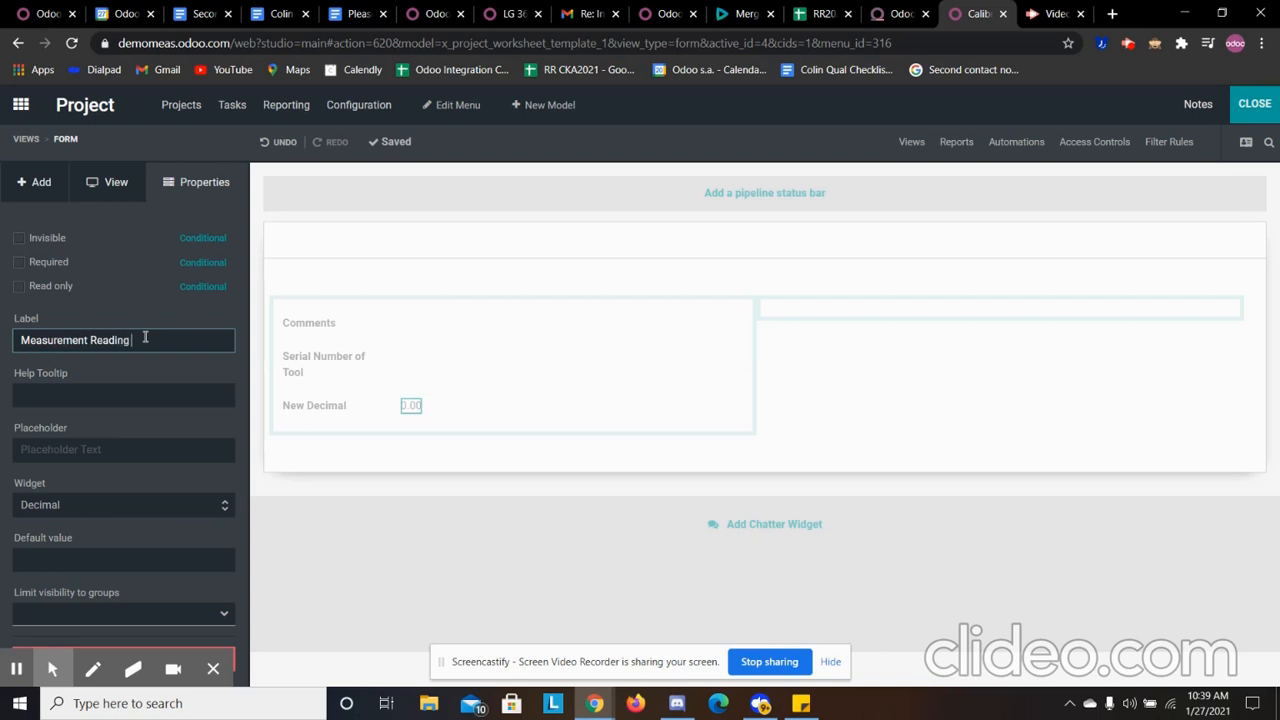
left_click(1253, 104)
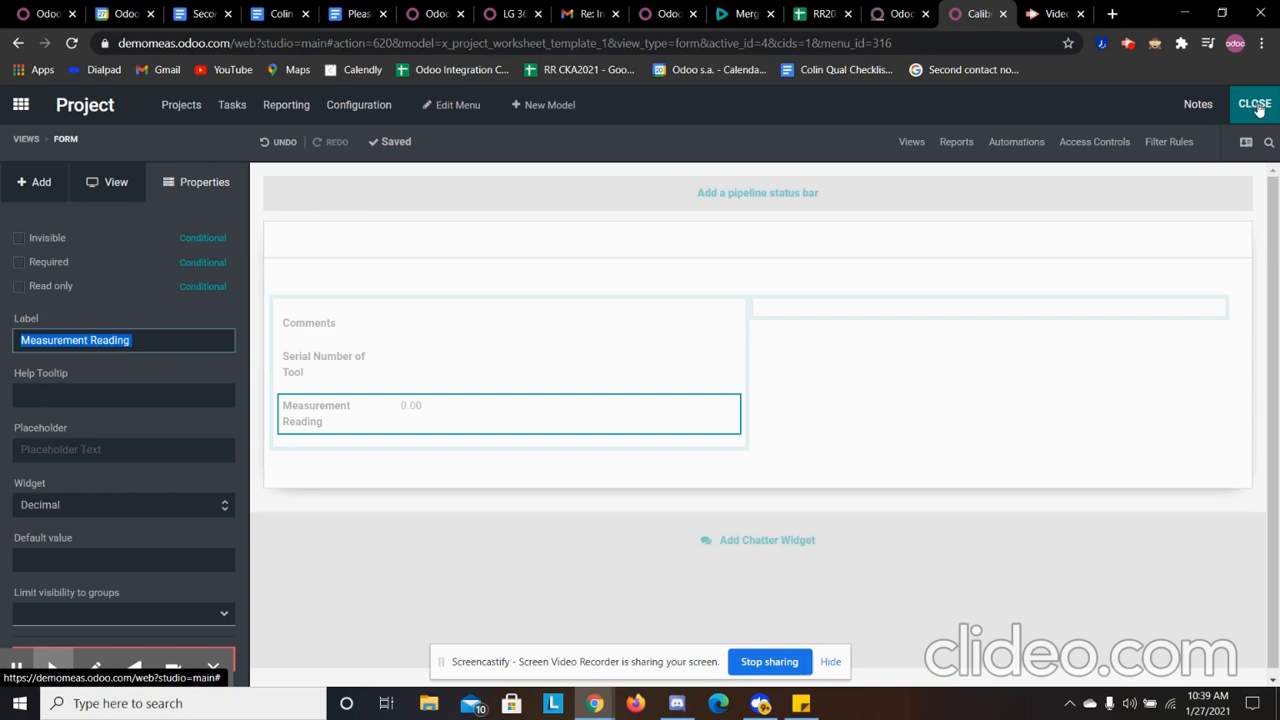
- Add a signature field below Measurement Reading, label it "Employee Signature", and close Studio
left_click(41, 182)
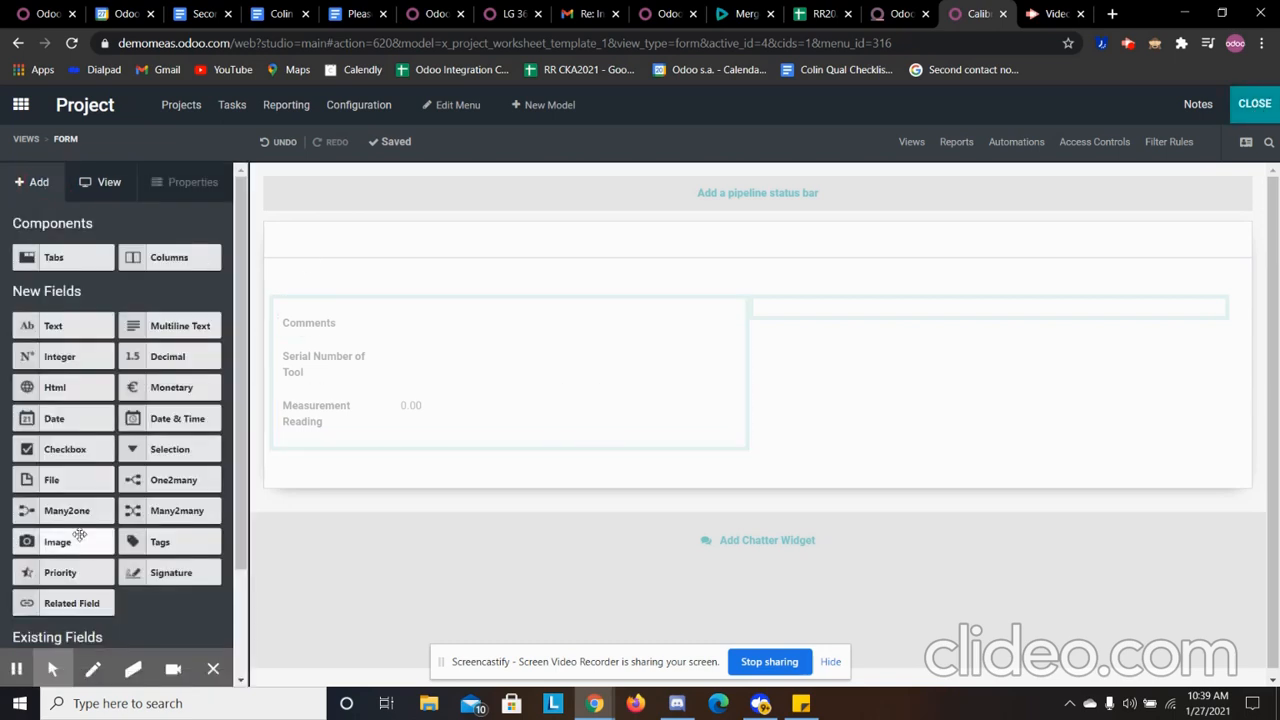
scroll(90, 488, "down", 2)
mouse_move(155, 434)
left_mouse_down()
mouse_move(160, 422)
mouse_move(832, 422)
mouse_move(318, 446)
left_mouse_up()
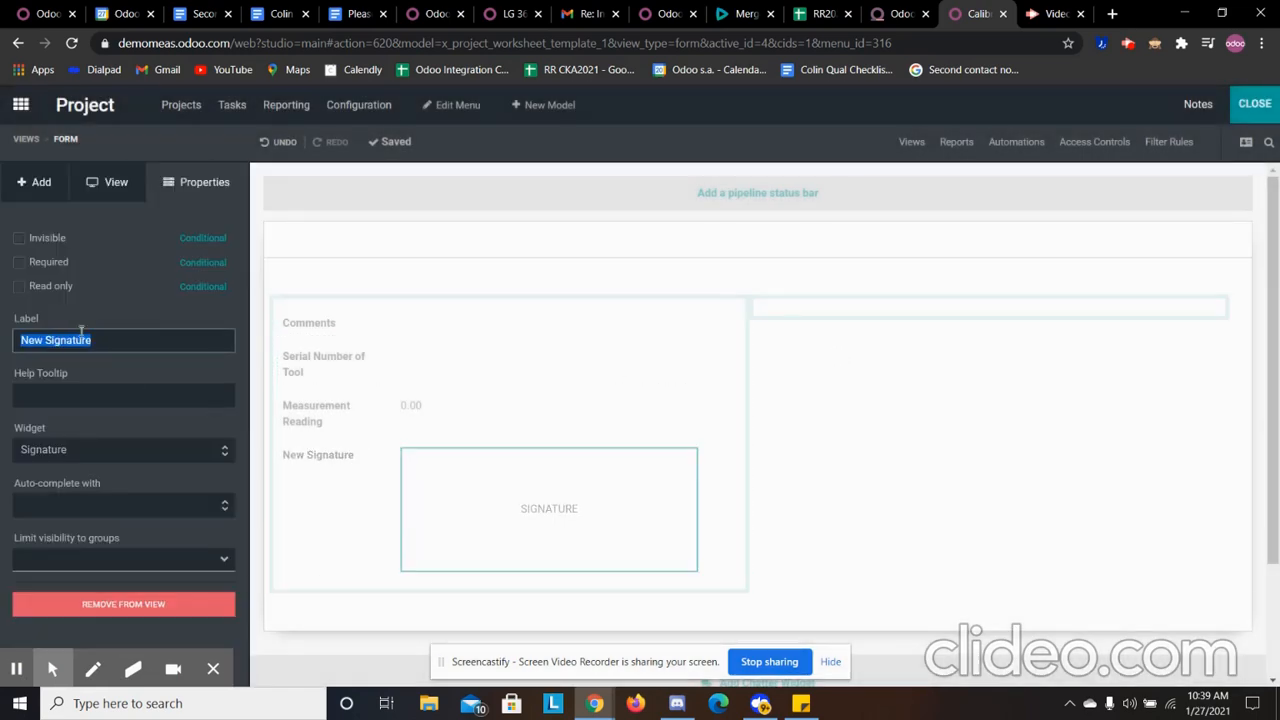
type("Employee")
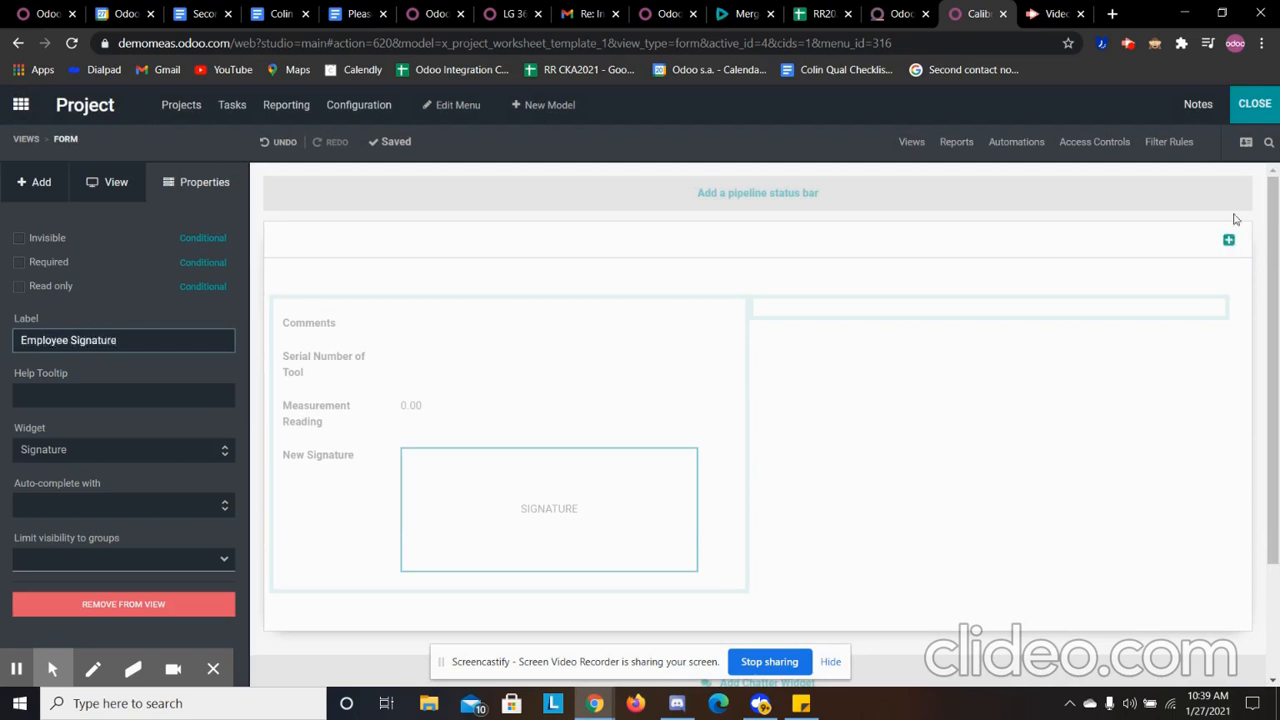
left_click(1250, 104)
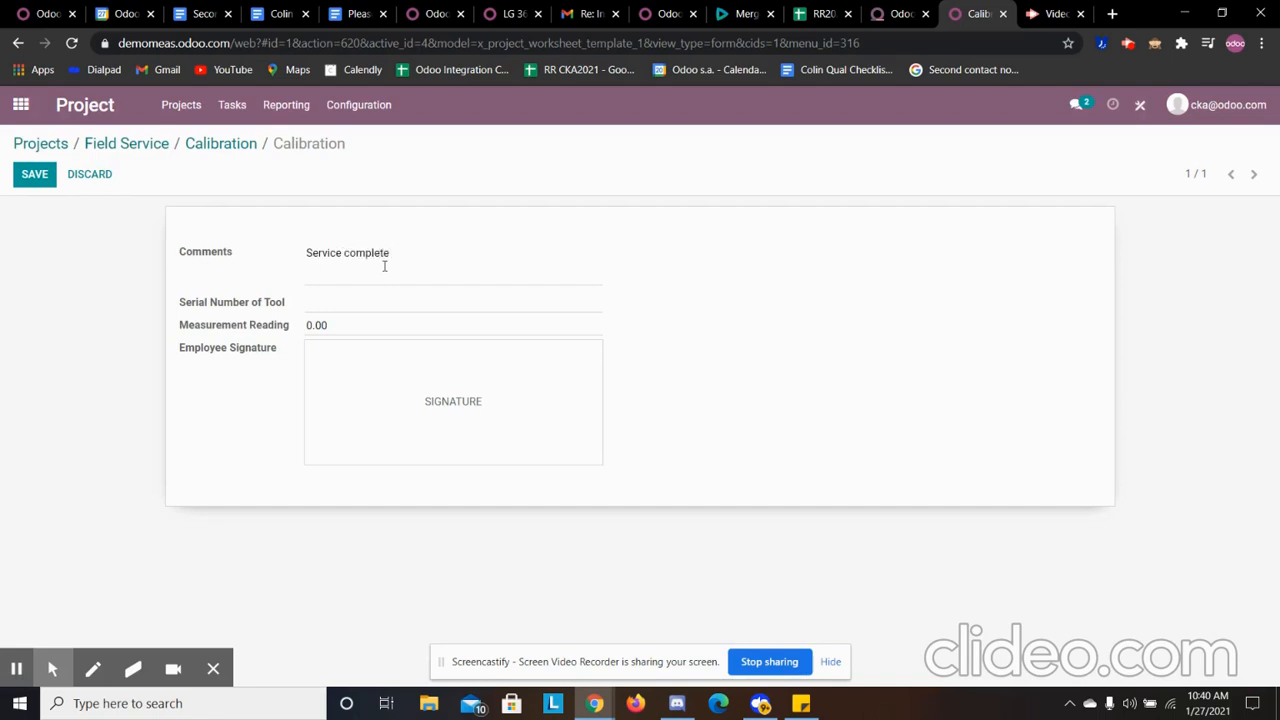
- Enter 1323 as the Serial Number of Tool and 5.5 mm as the Measurement Reading on the worksheet
left_click(370, 301)
left_click(433, 330)
left_click(440, 325)
type("5")
key("BackSpace")
key("BackSpace")
key("BackSpace")
key("BackSpace")
key("BackSpace")
type("5.5 mmm")
- Draw the employee signature, correct the Measurement Reading to 5.5, and save the worksheet
left_click(449, 380)
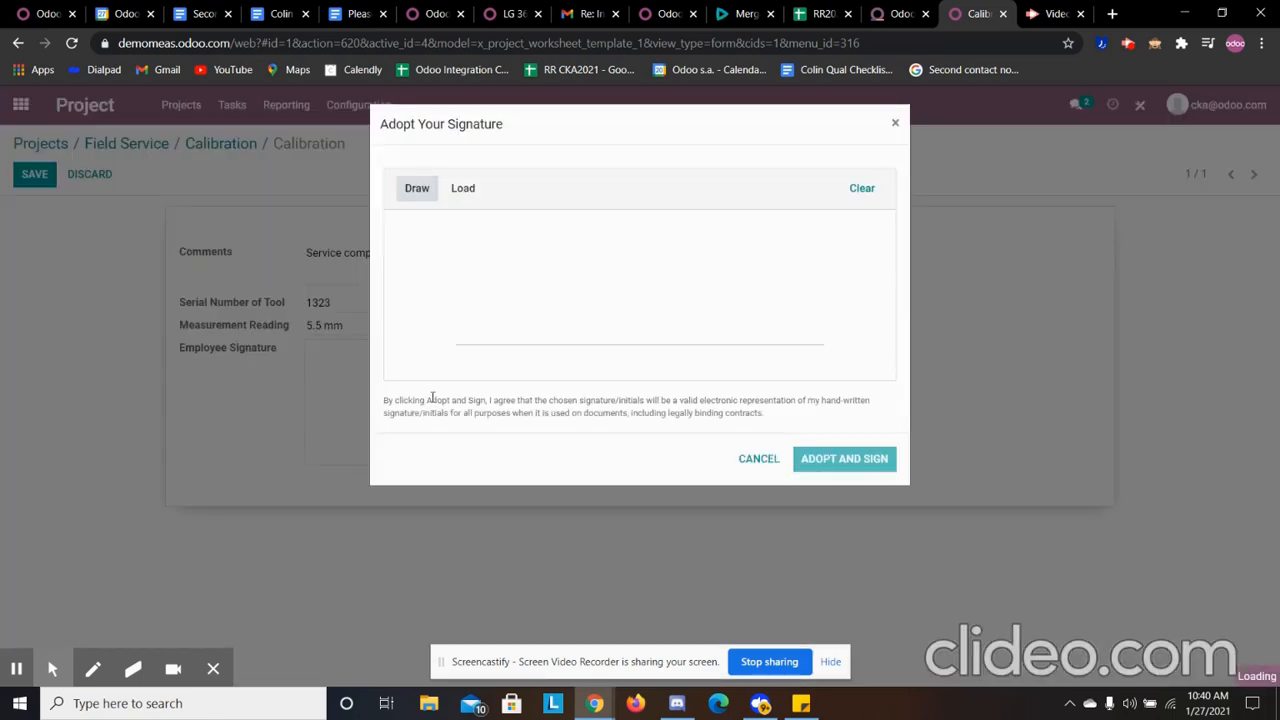
mouse_move(466, 268)
left_mouse_down()
mouse_move(603, 300)
mouse_move(660, 280)
left_mouse_up()
left_click(888, 466)
left_click(36, 177)
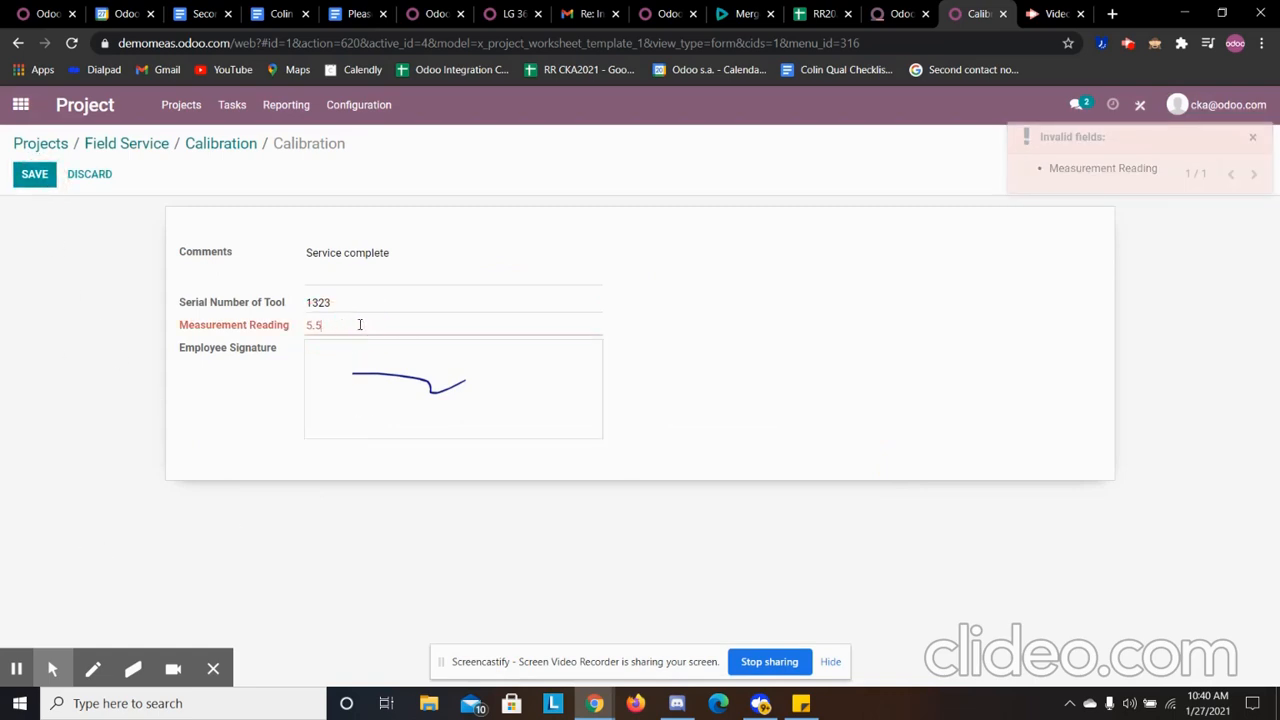
left_click(42, 177)
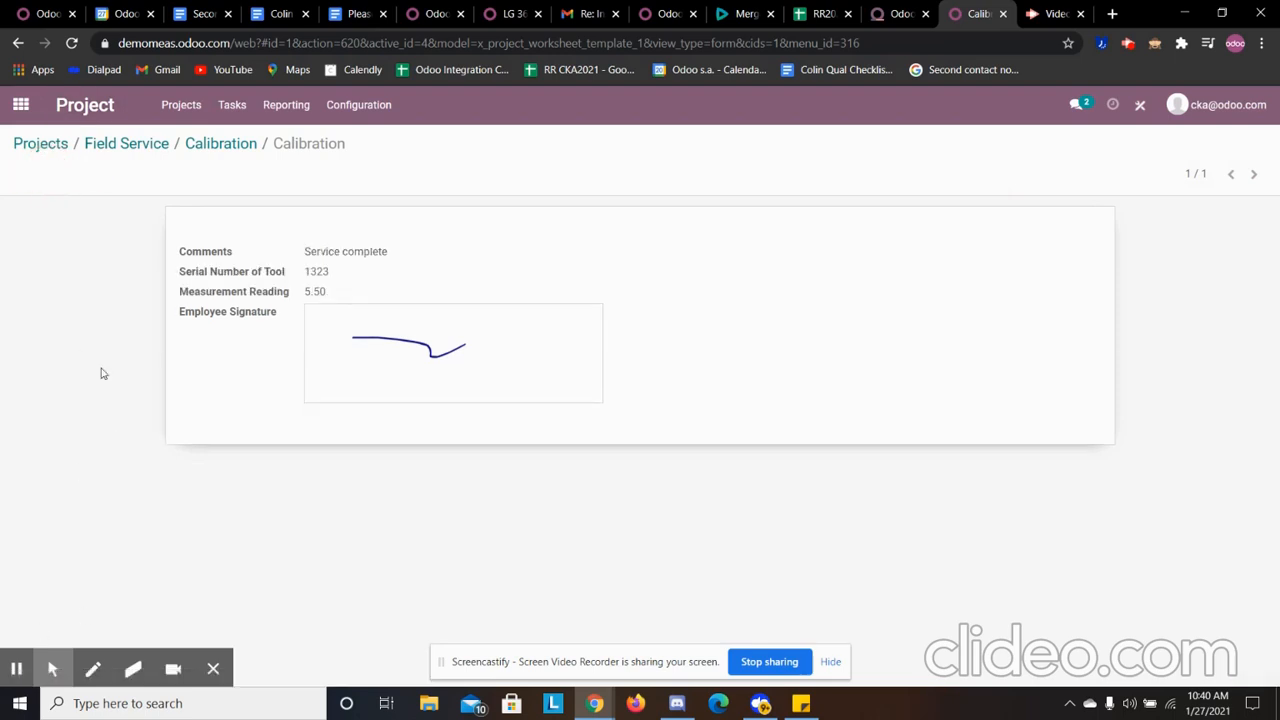
- Return to the Calibration task, open its worksheet report for signing, and download the report as a PDF
left_click(217, 143)
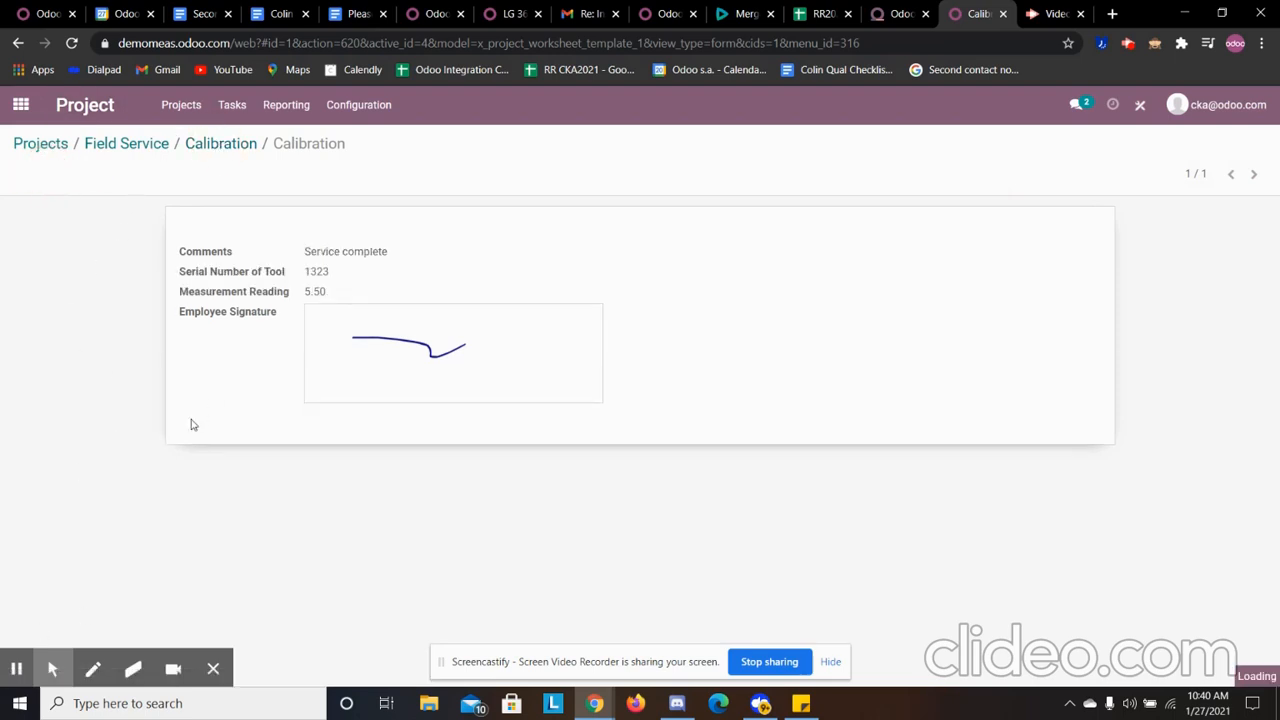
left_click(243, 147)
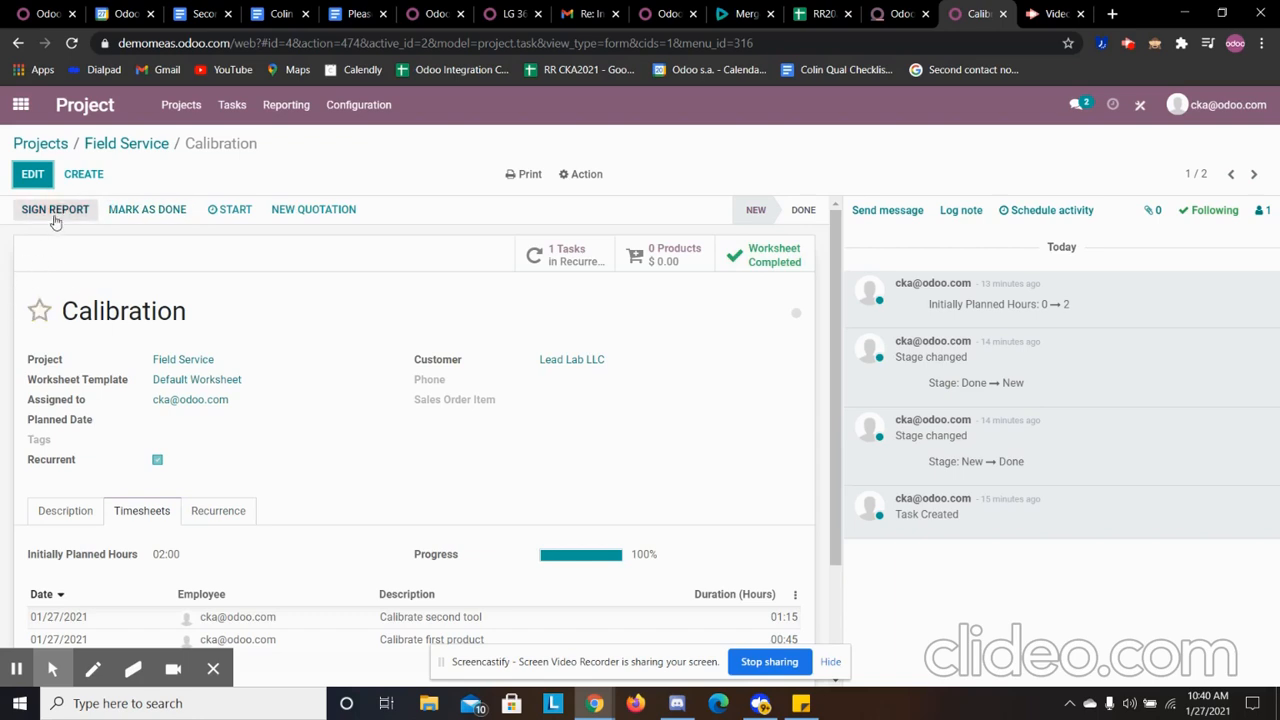
left_click(36, 313)
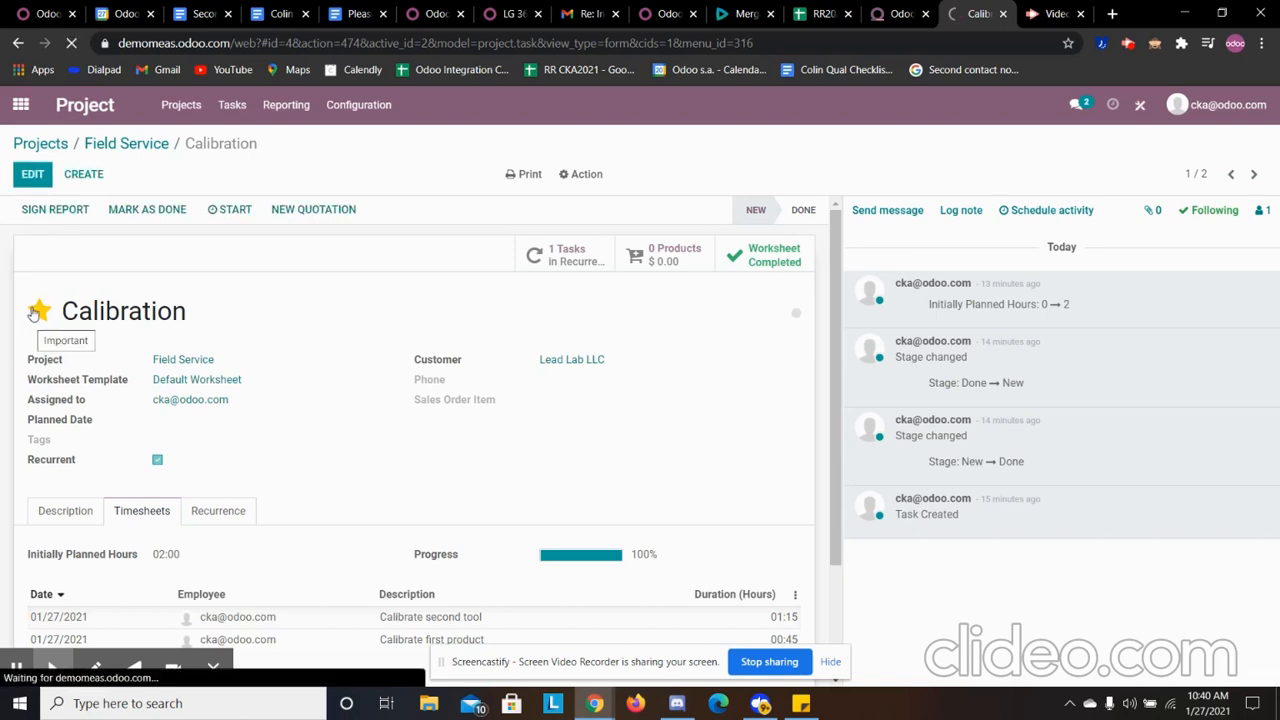
right_click(154, 351)
left_click(262, 289)
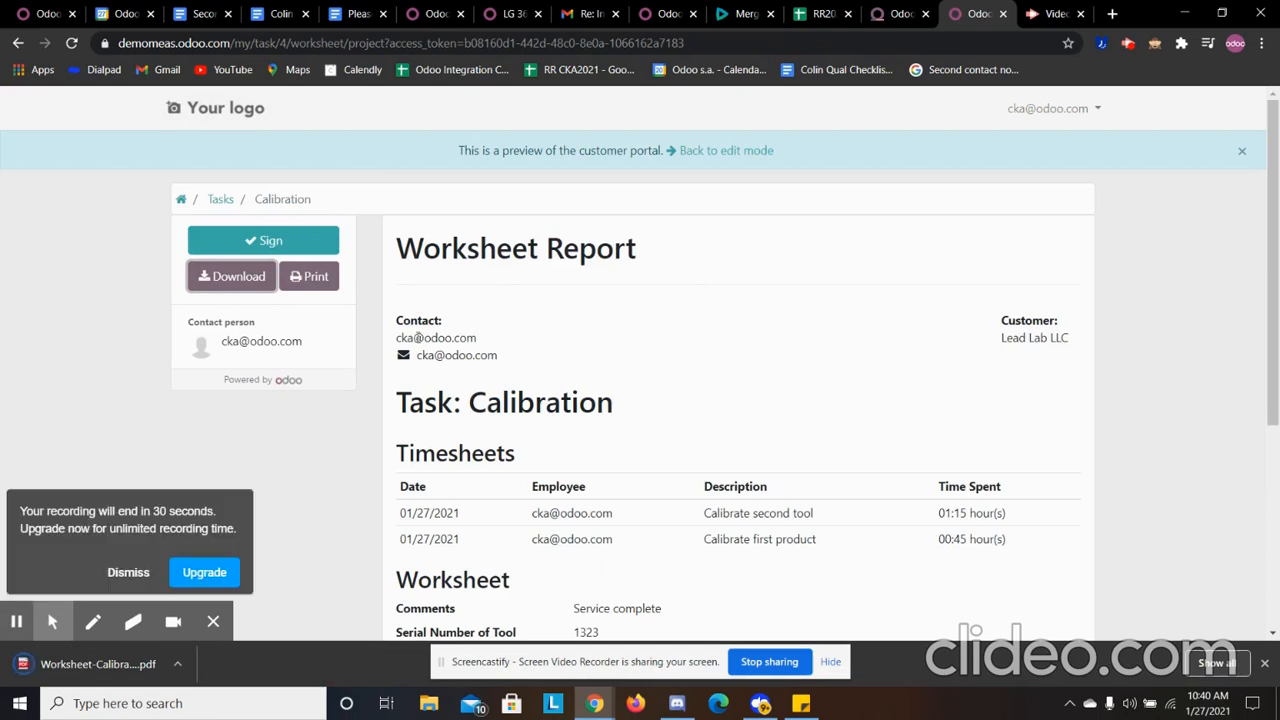
- Sign the worksheet report with a hand-drawn signature for Lead Lab LLC
left_click(303, 241)
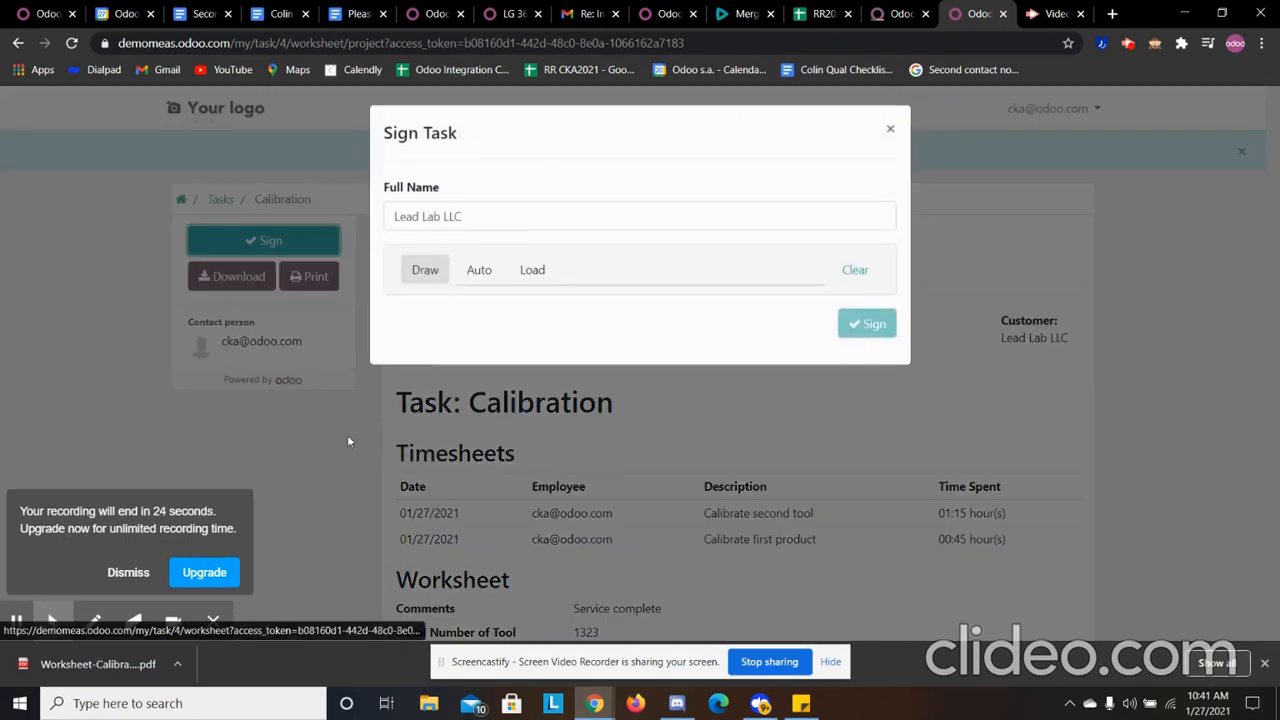
left_click_drag(488, 363, 790, 380)
left_click(869, 490)
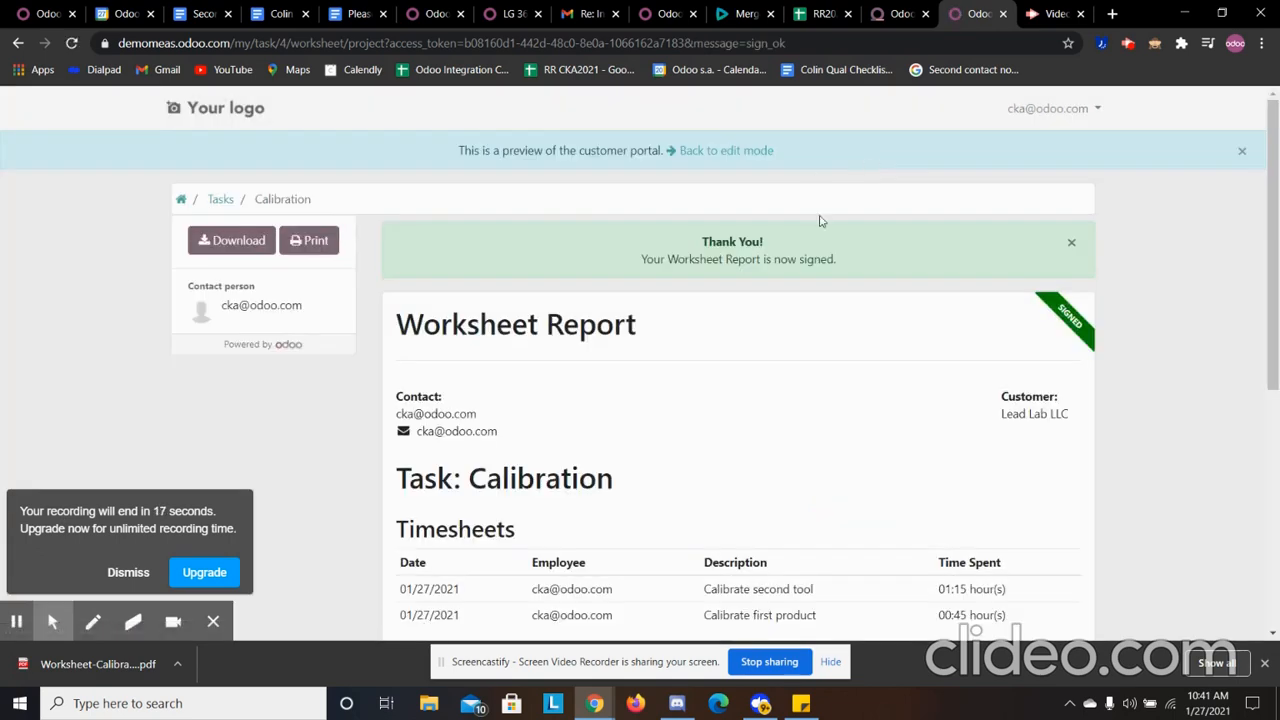
- Return from the portal preview to the Calibration task, mark it as done, and create a regular invoice for it
left_click(712, 152)
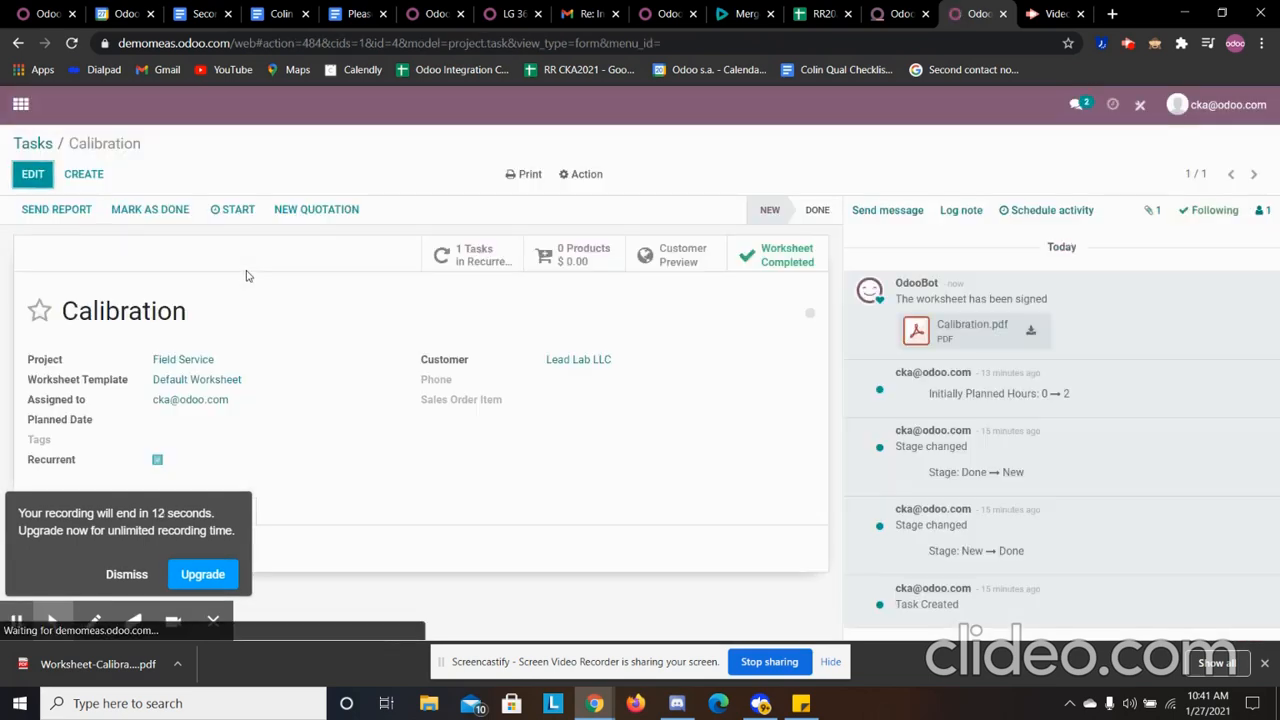
left_click(176, 212)
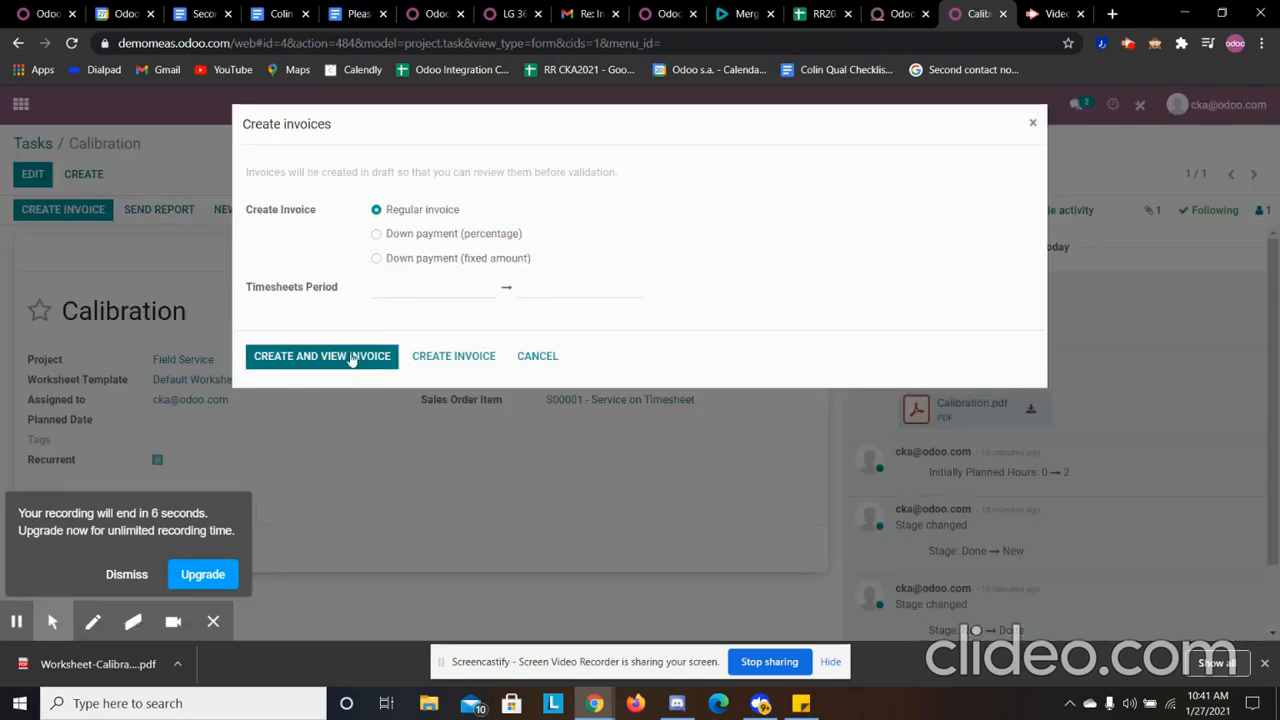
left_click(350, 358)
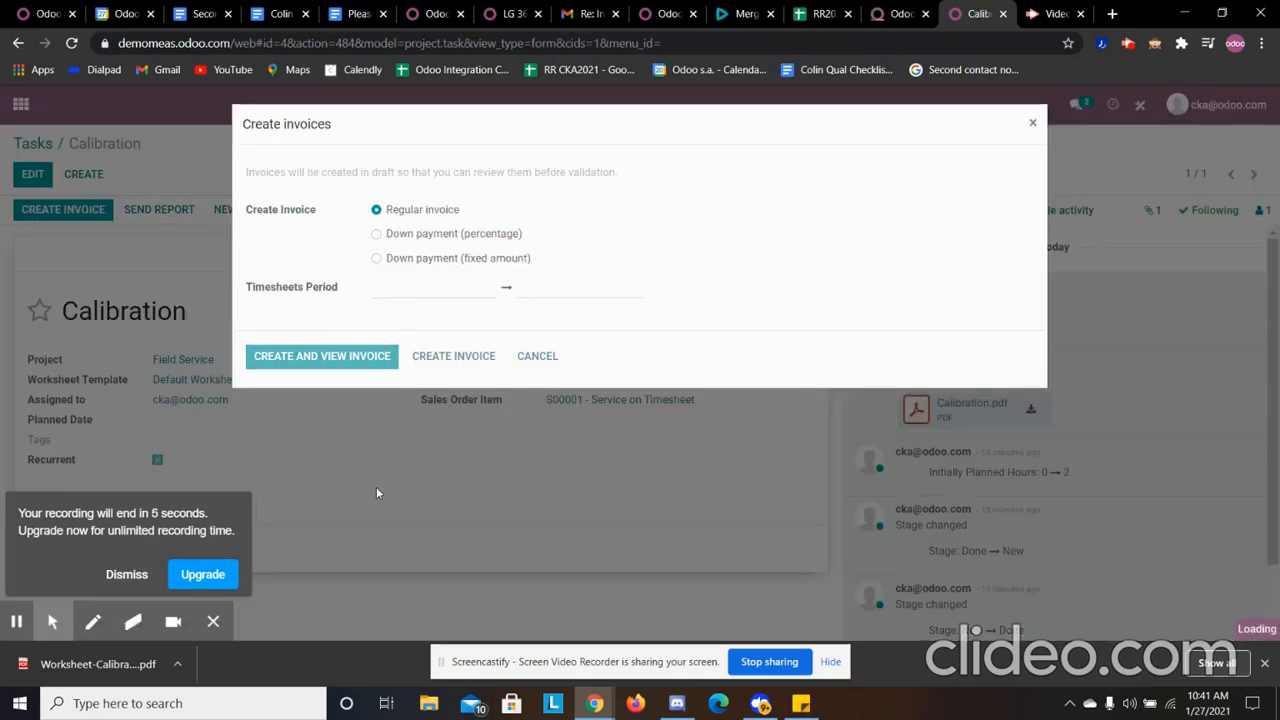
- Confirm the draft customer invoice for Lead Lab LLC and review its lines and total
scroll(362, 380, "down", 2)
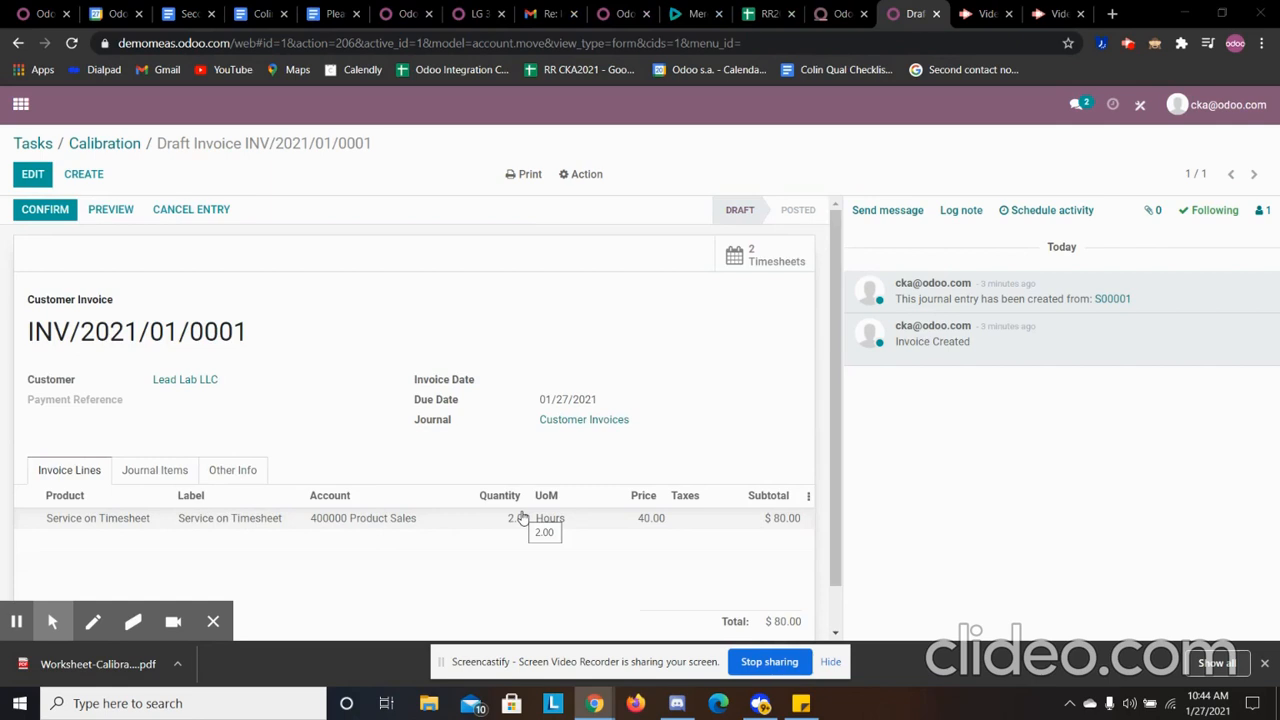
left_click(20, 216)
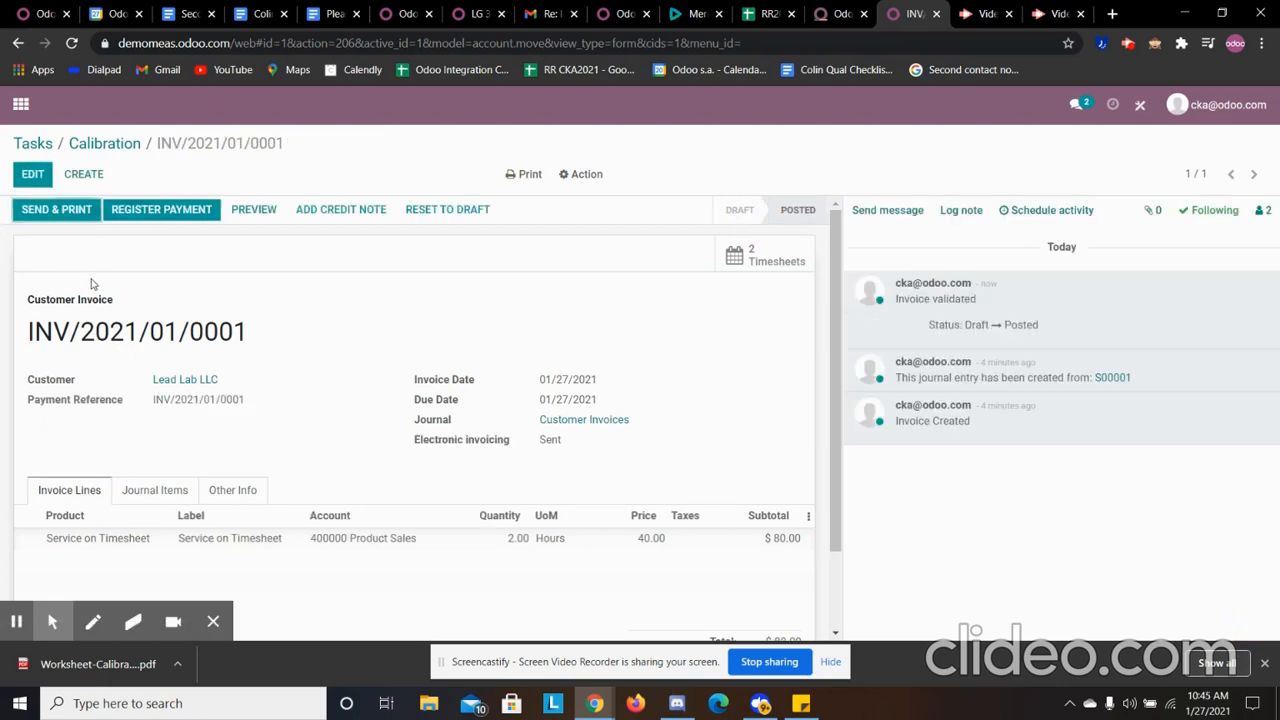
scroll(436, 360, "down", 2)
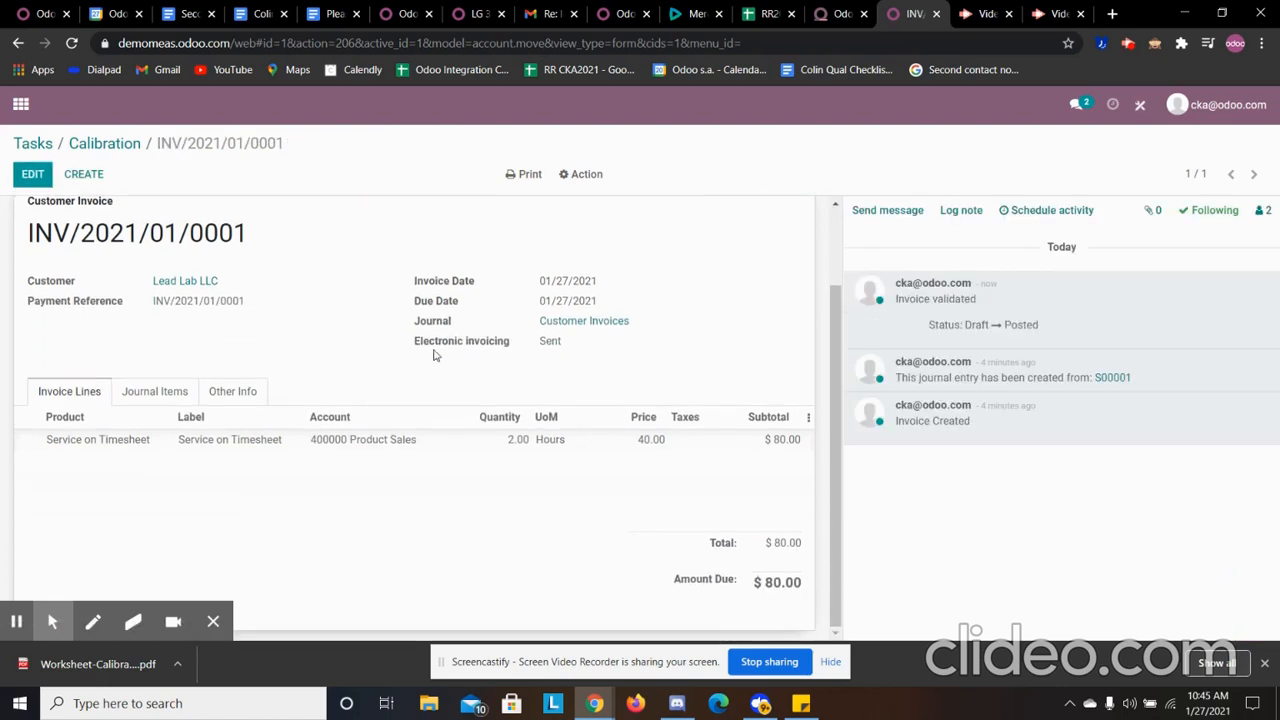
scroll(432, 360, "up", 1)
scroll(200, 280, "up", 1)
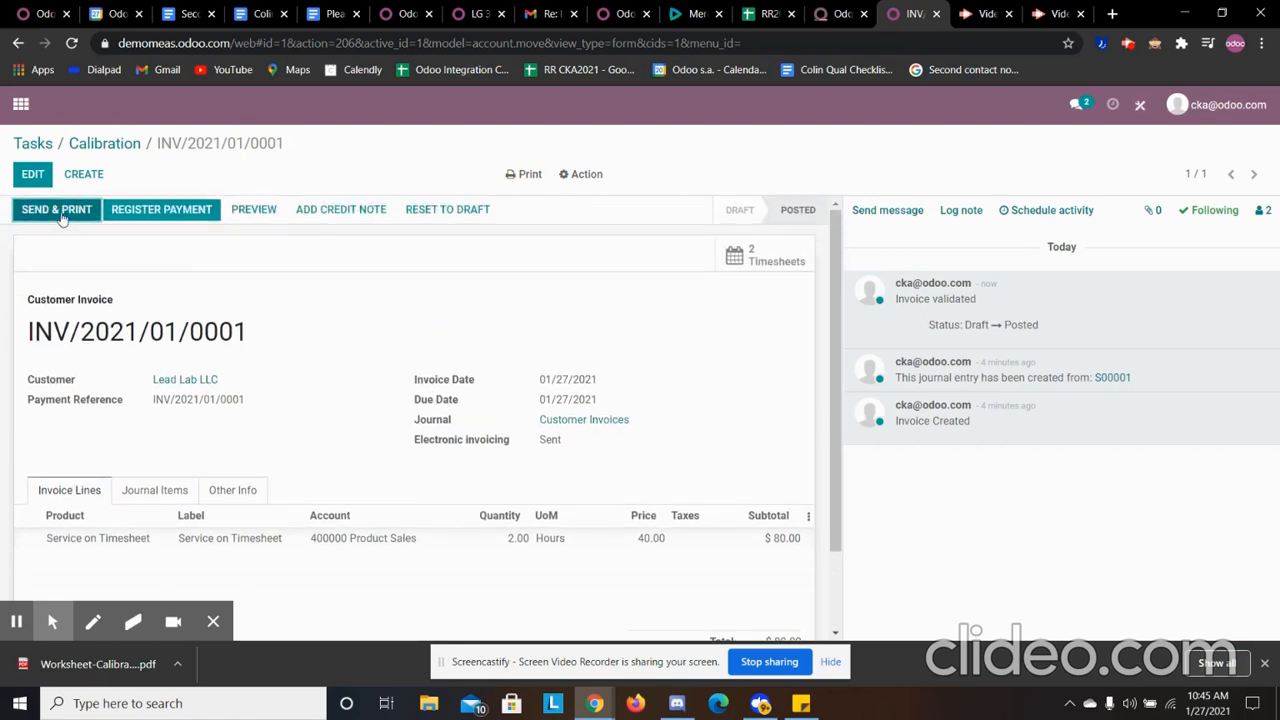
- Start sending and printing the invoice, and save an e-mail address on the Lead Lab LLC contact
left_click(57, 210)
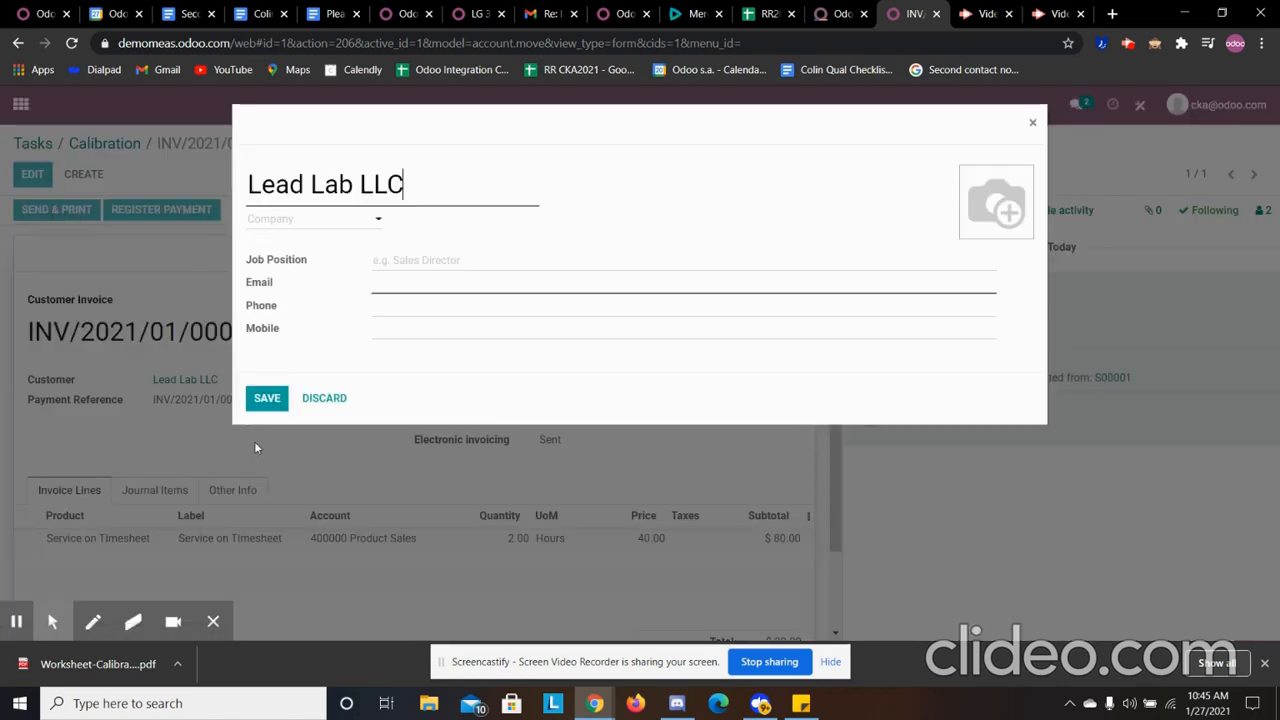
left_click(386, 279)
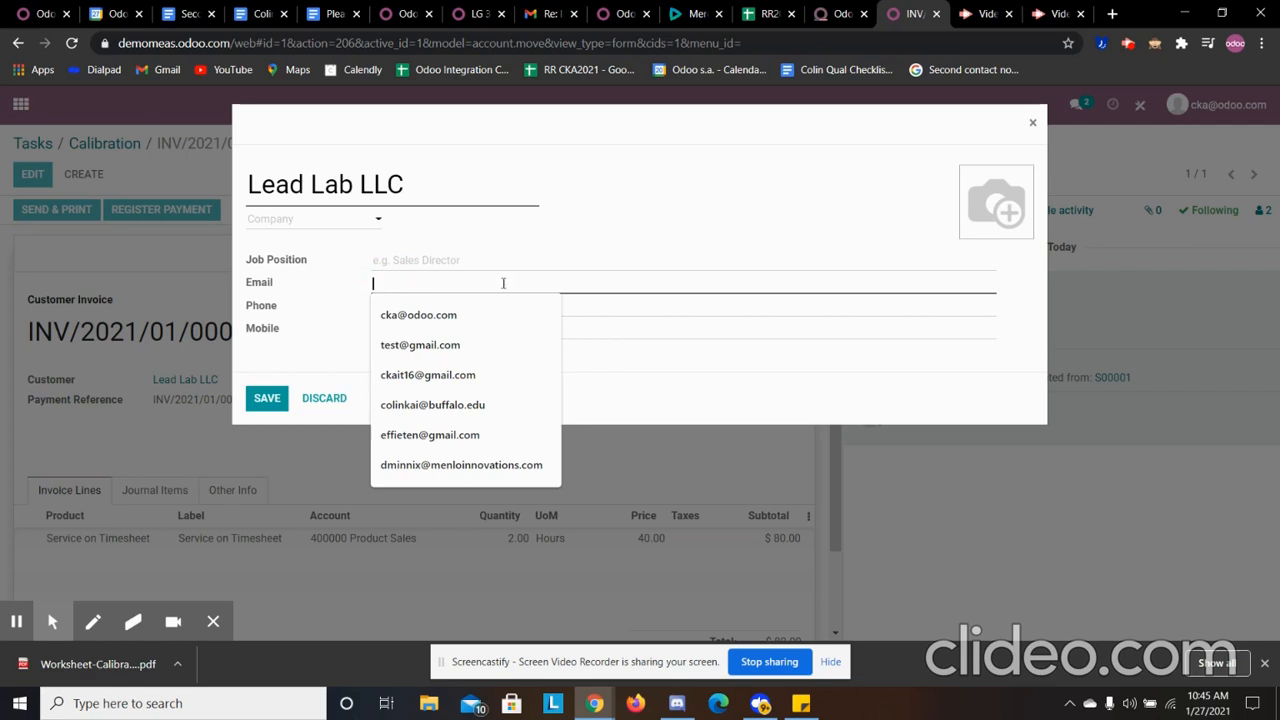
left_click(443, 344)
left_click(253, 403)
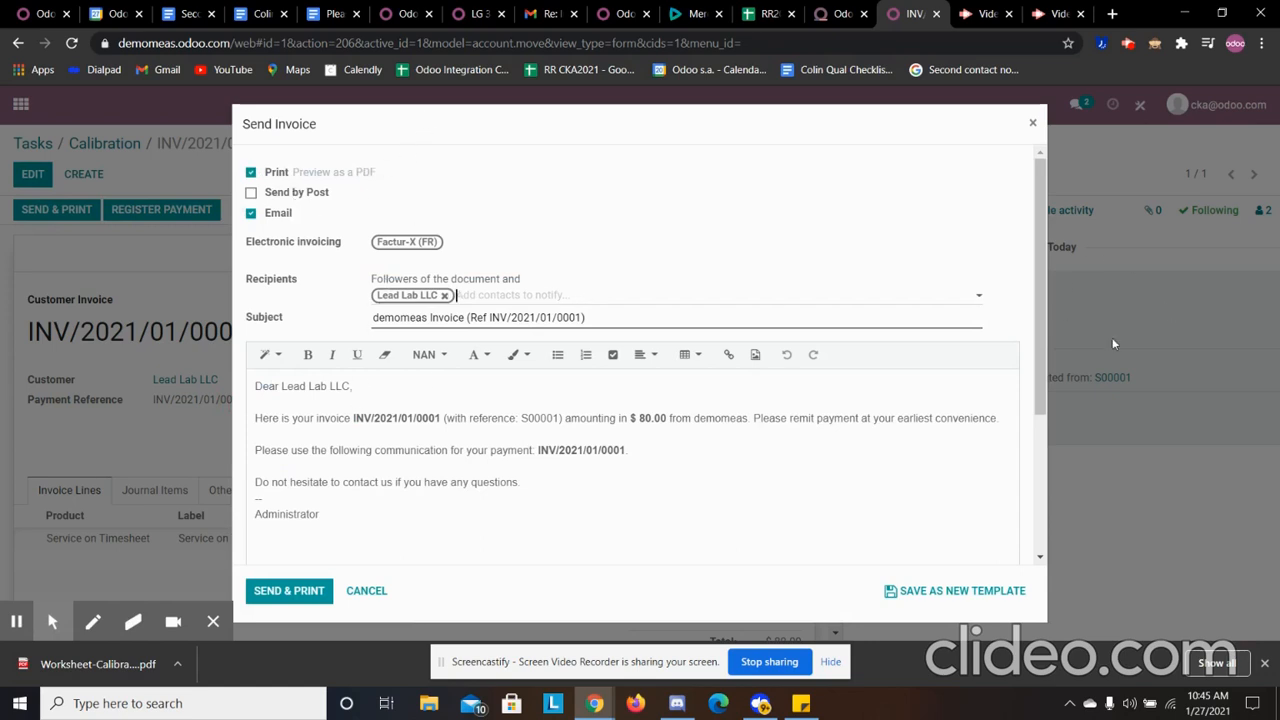
- Review the invoice e-mail and its PDF attachment, and send and print the invoice to Lead Lab LLC
scroll(459, 492, "down", 5)
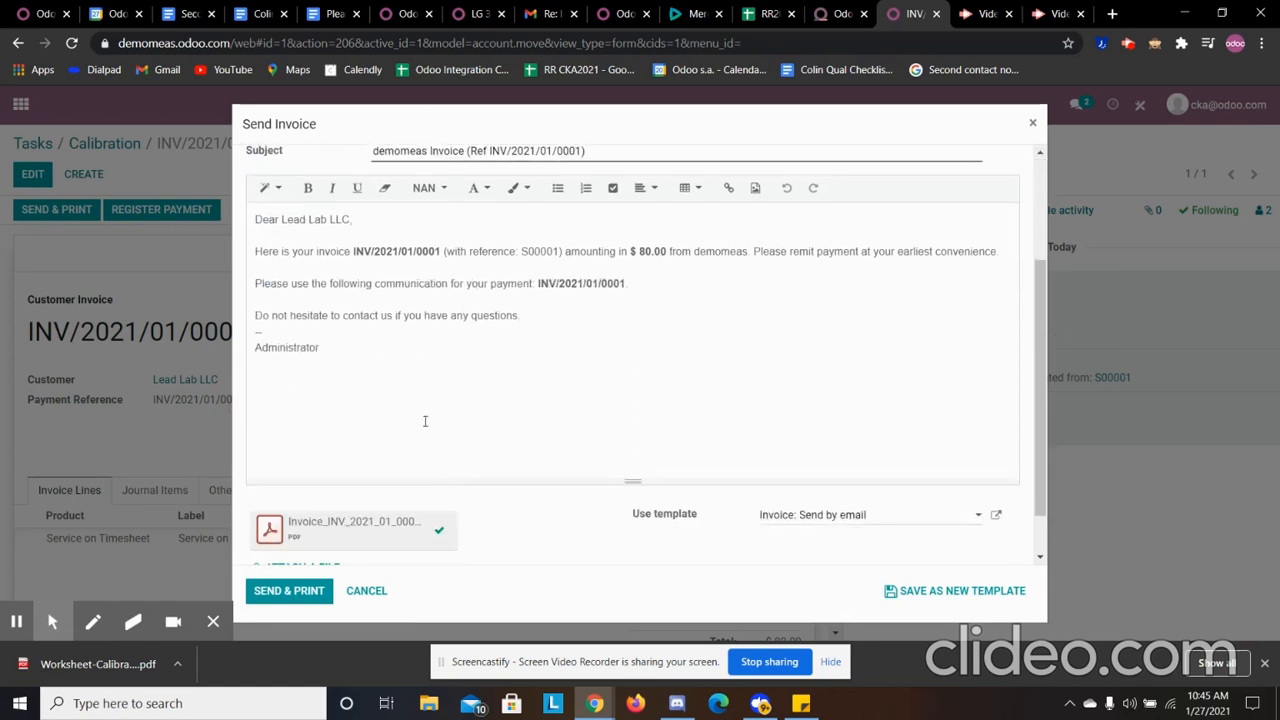
scroll(362, 480, "up", 5)
left_click(289, 590)
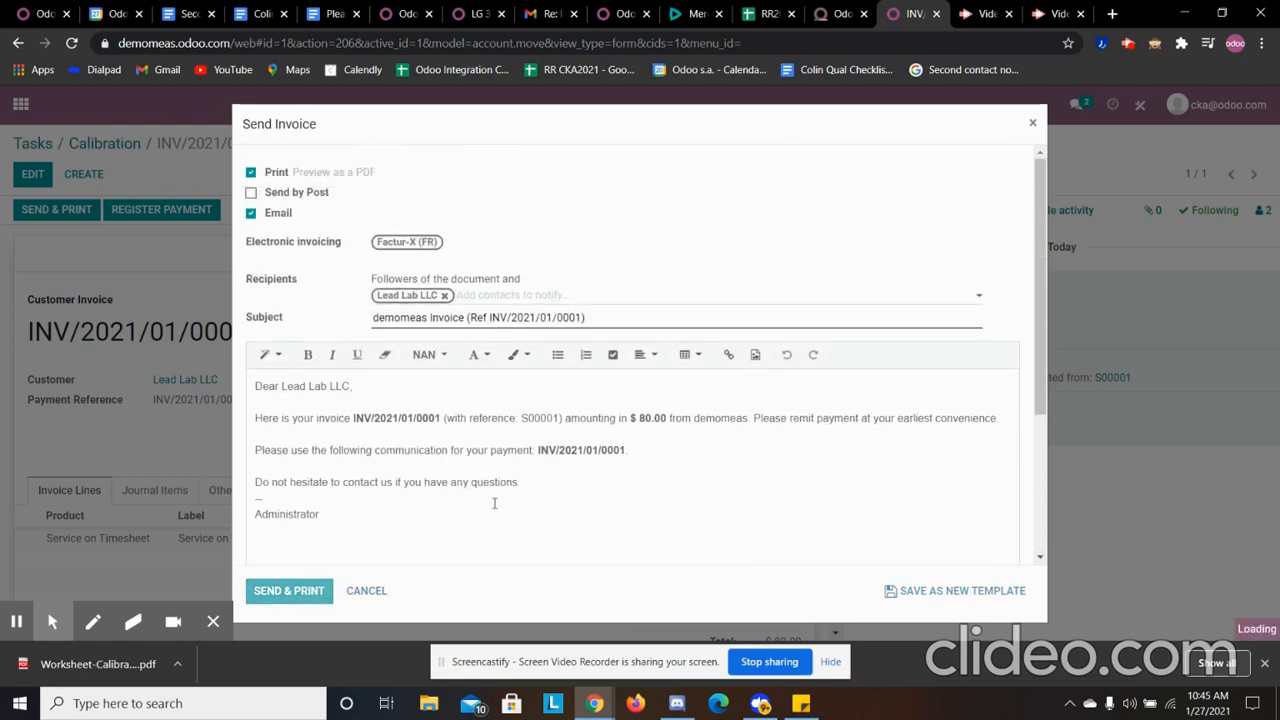
left_click(268, 591)
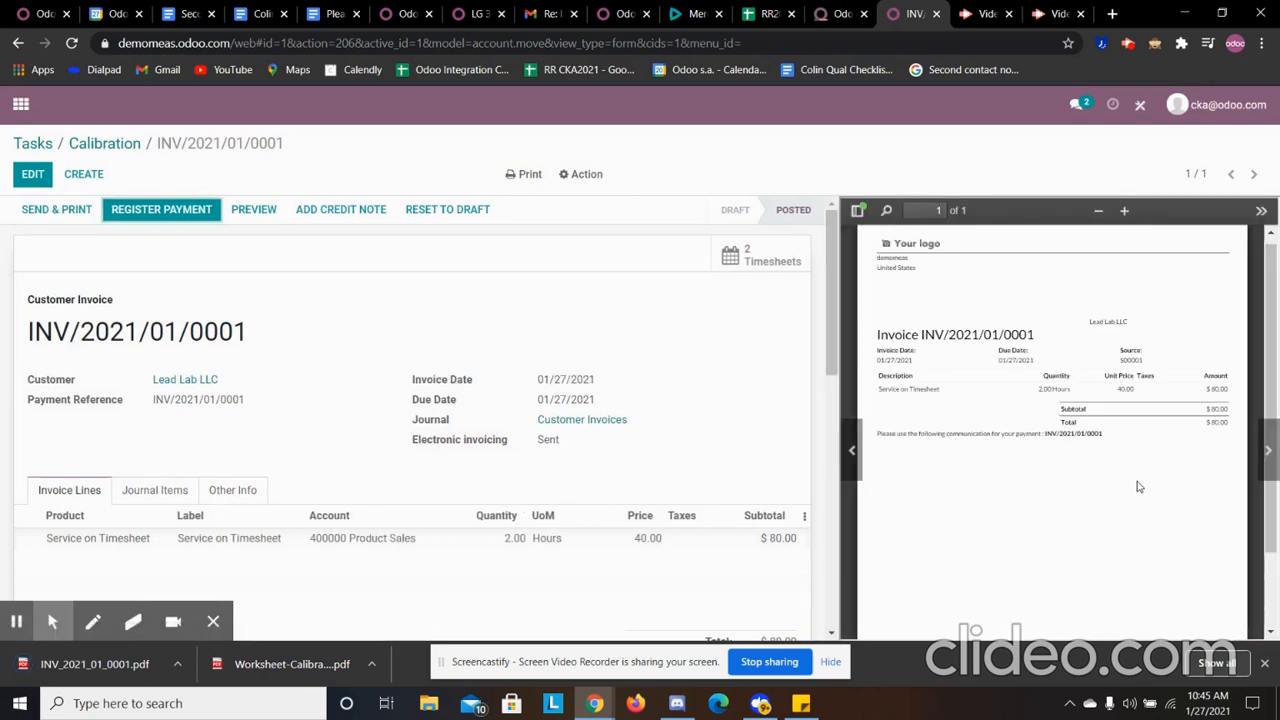
- Examine the invoice's PDF preview, its totals, and the sent message in the invoice's activity log
scroll(1160, 425, "up", 1)
scroll(1157, 423, "down", 2)
scroll(1072, 437, "up", 2)
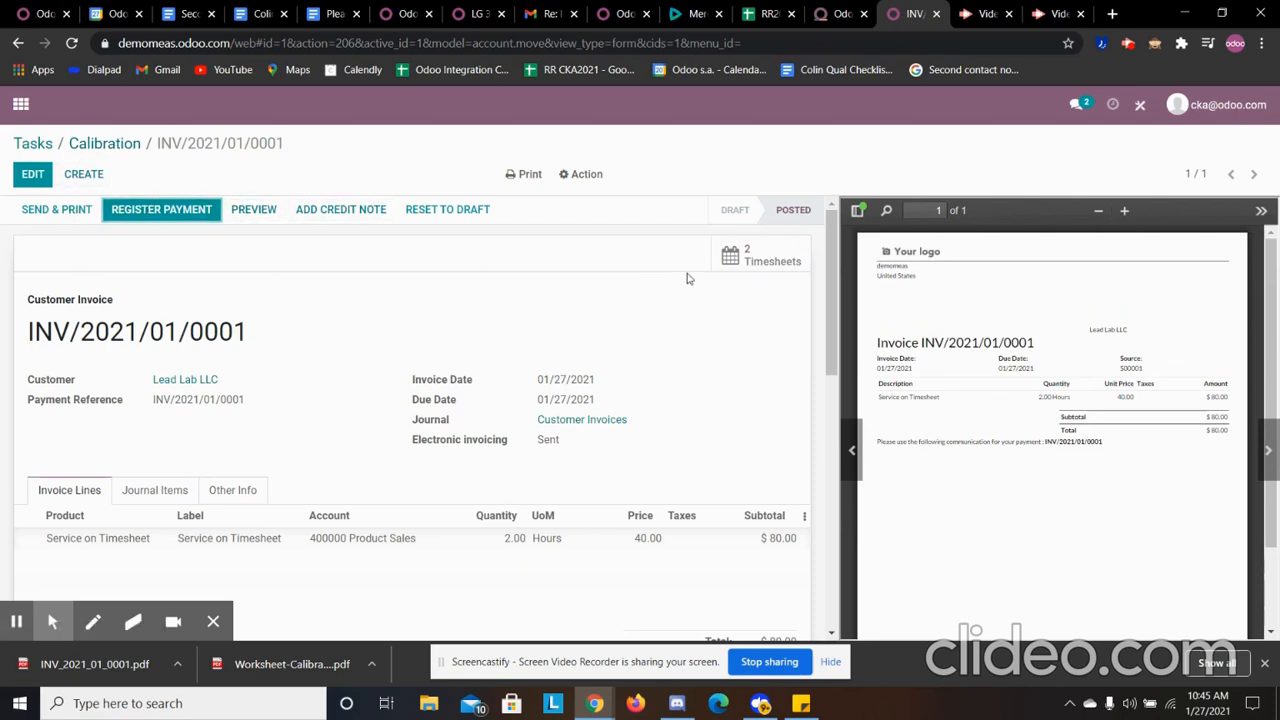
scroll(701, 369, "down", 3)
scroll(1024, 473, "down", 2)
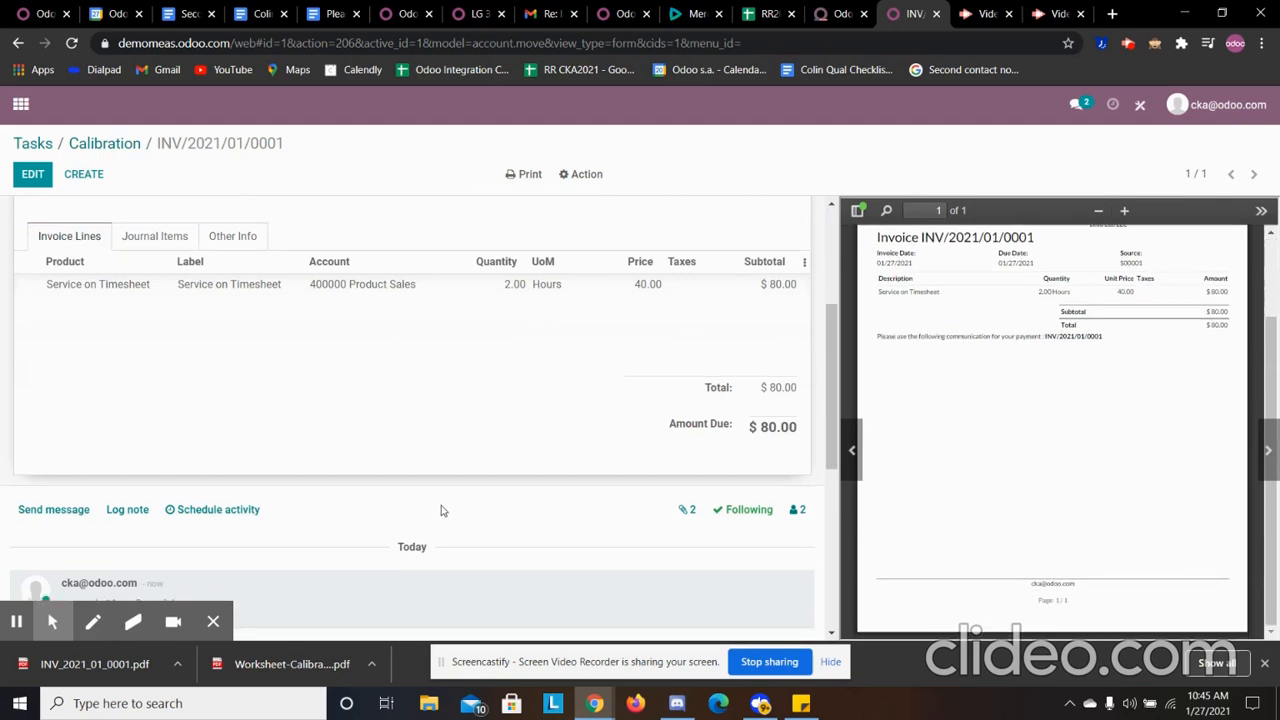
scroll(447, 505, "down", 5)
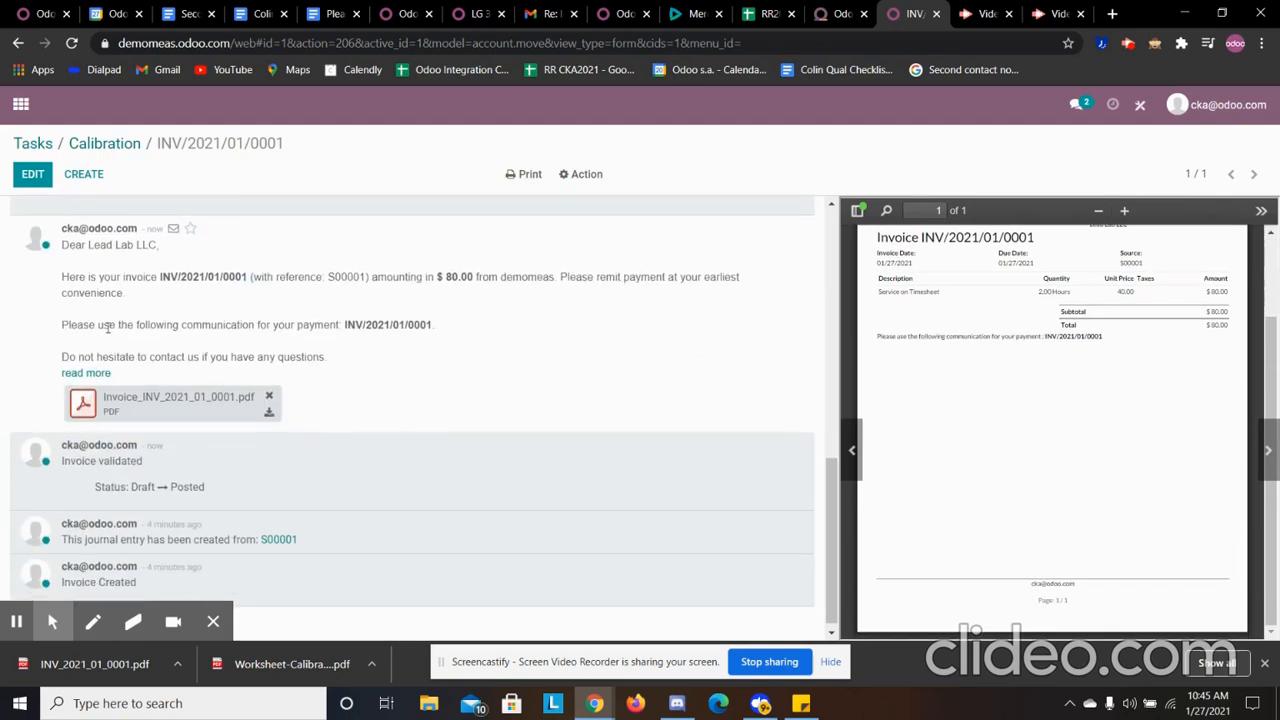
scroll(200, 311, "up", 1)
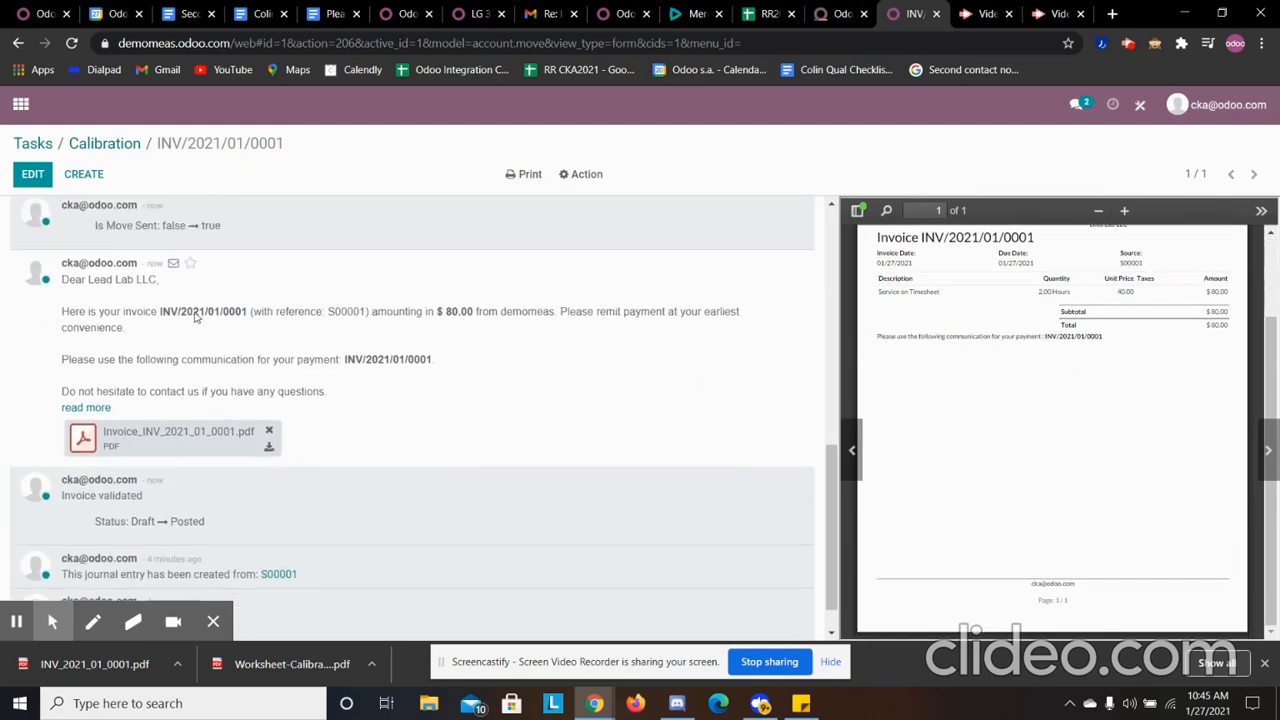
scroll(270, 378, "down", 1)
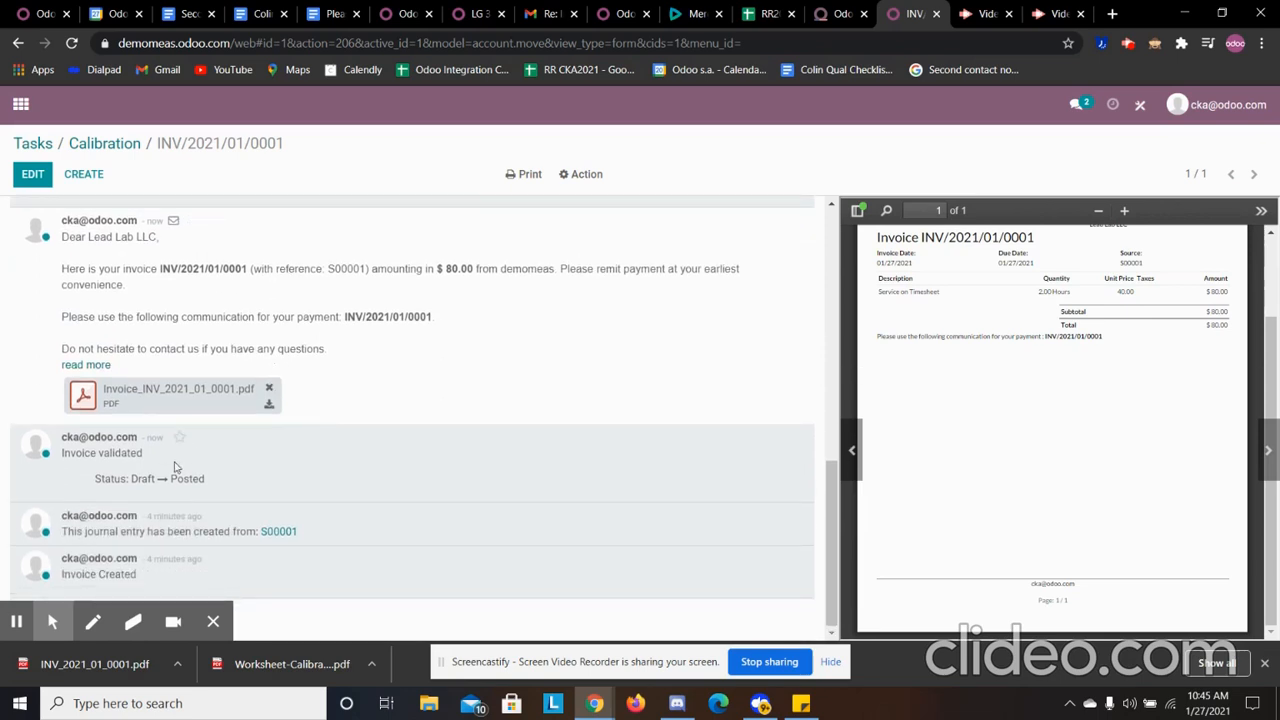
scroll(330, 470, "up", 10)
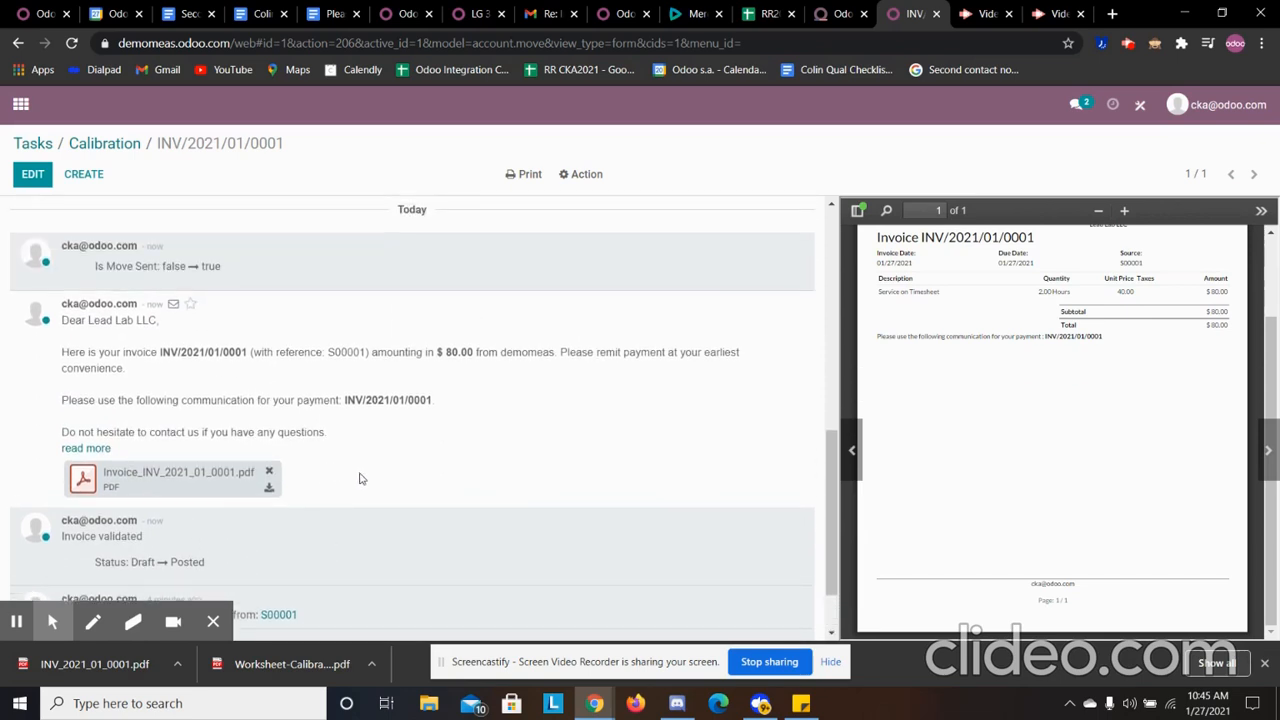
- Review the invoice's journal items and return to its invoice lines
left_click(178, 492)
scroll(305, 462, "down", 2)
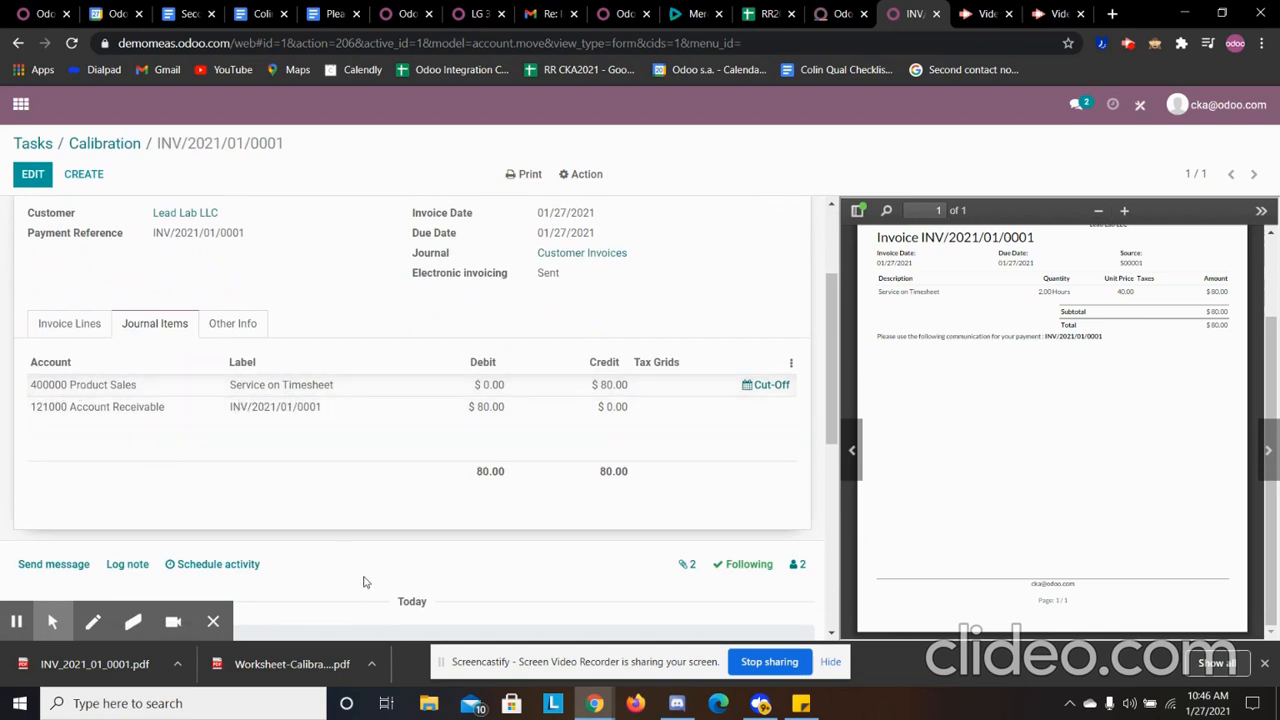
scroll(364, 582, "up", 2)
left_click(92, 492)
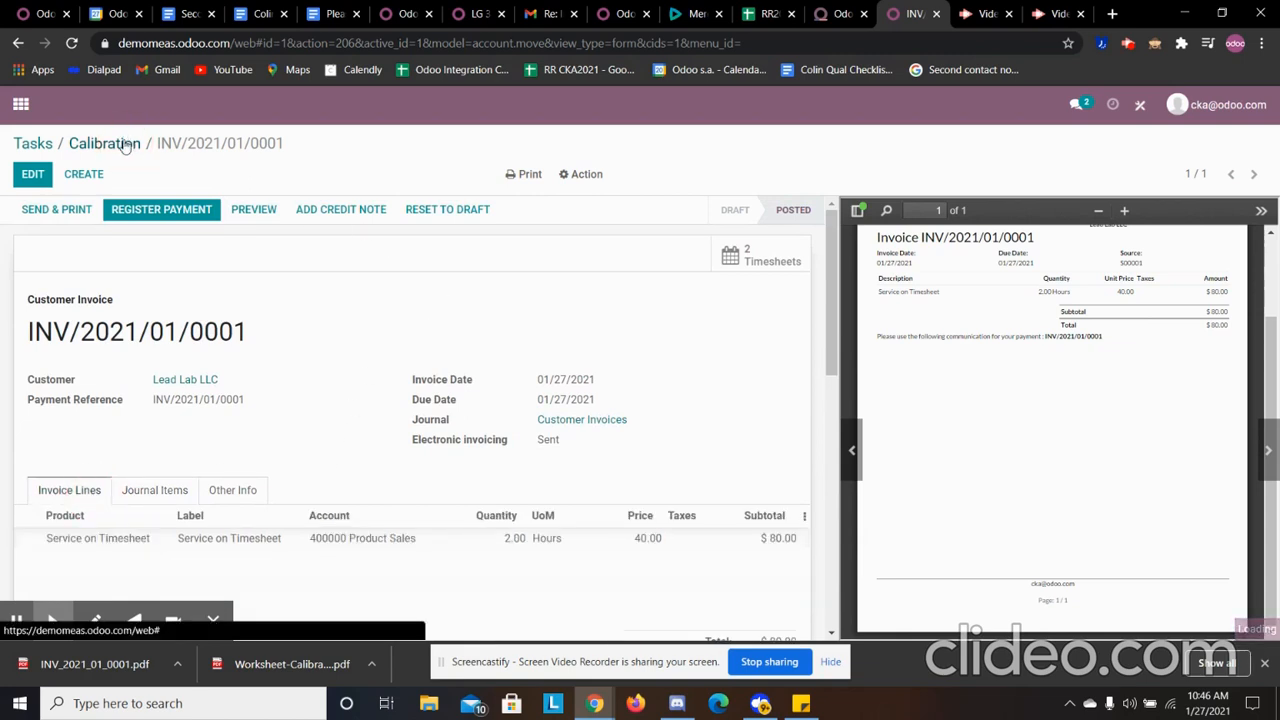
- Go back to the Calibration task, check its tasks in recurrence, and return to the Tasks board
left_click(125, 145)
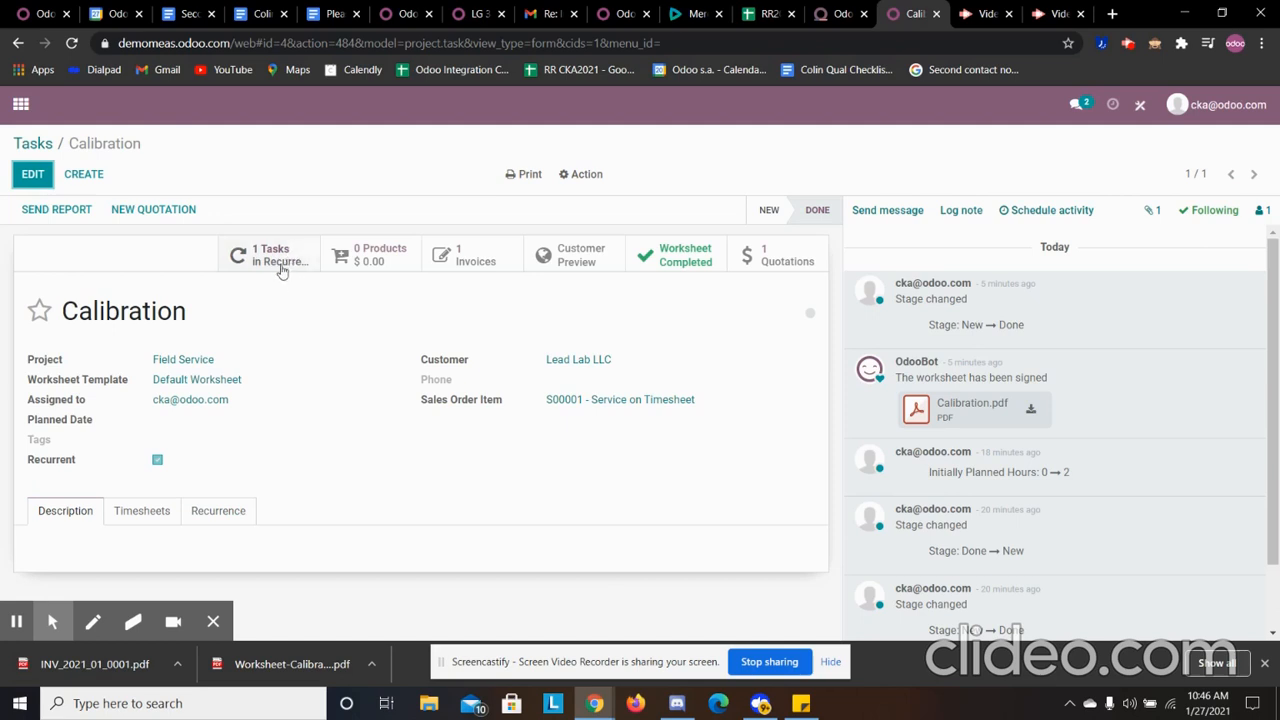
left_click(284, 265)
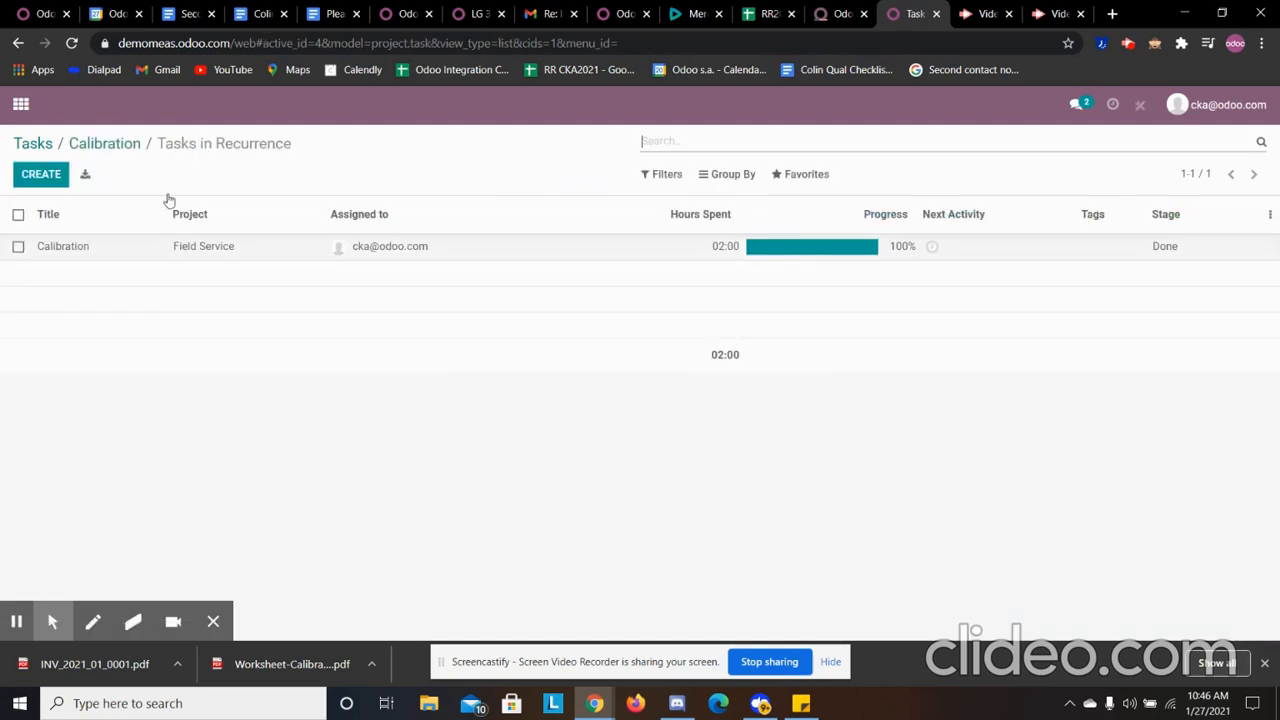
left_click(128, 143)
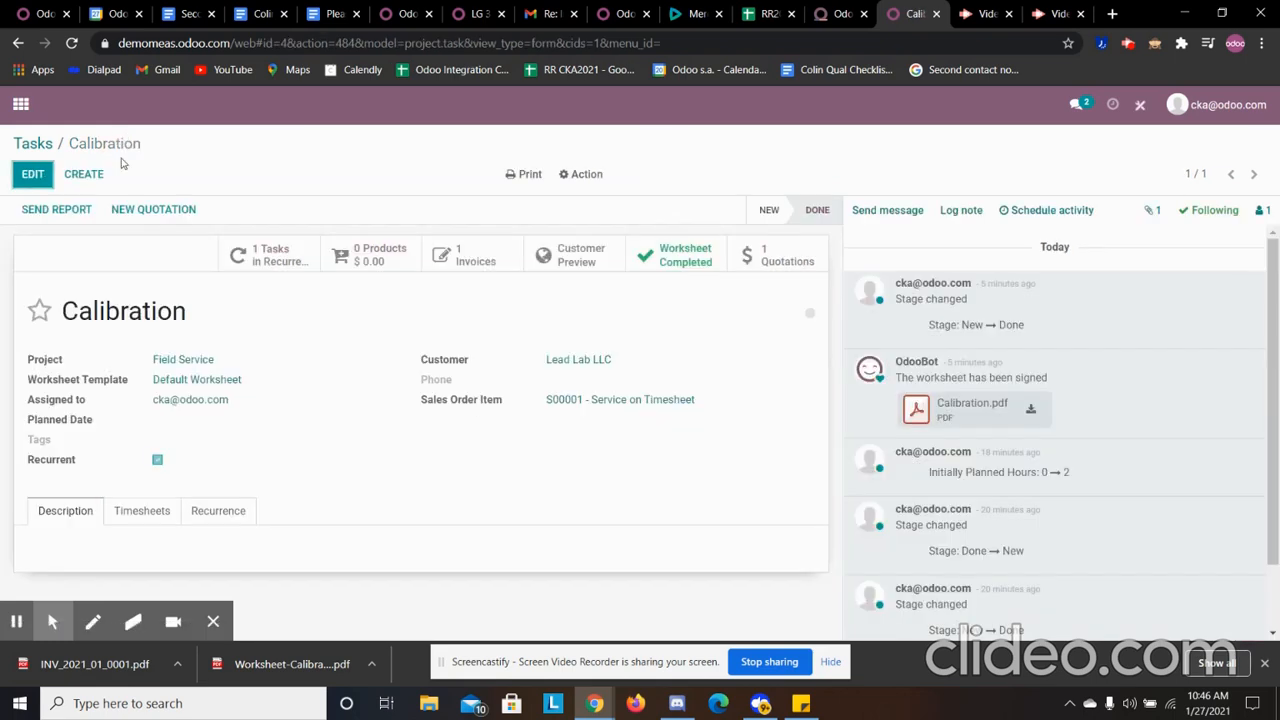
left_click(40, 144)
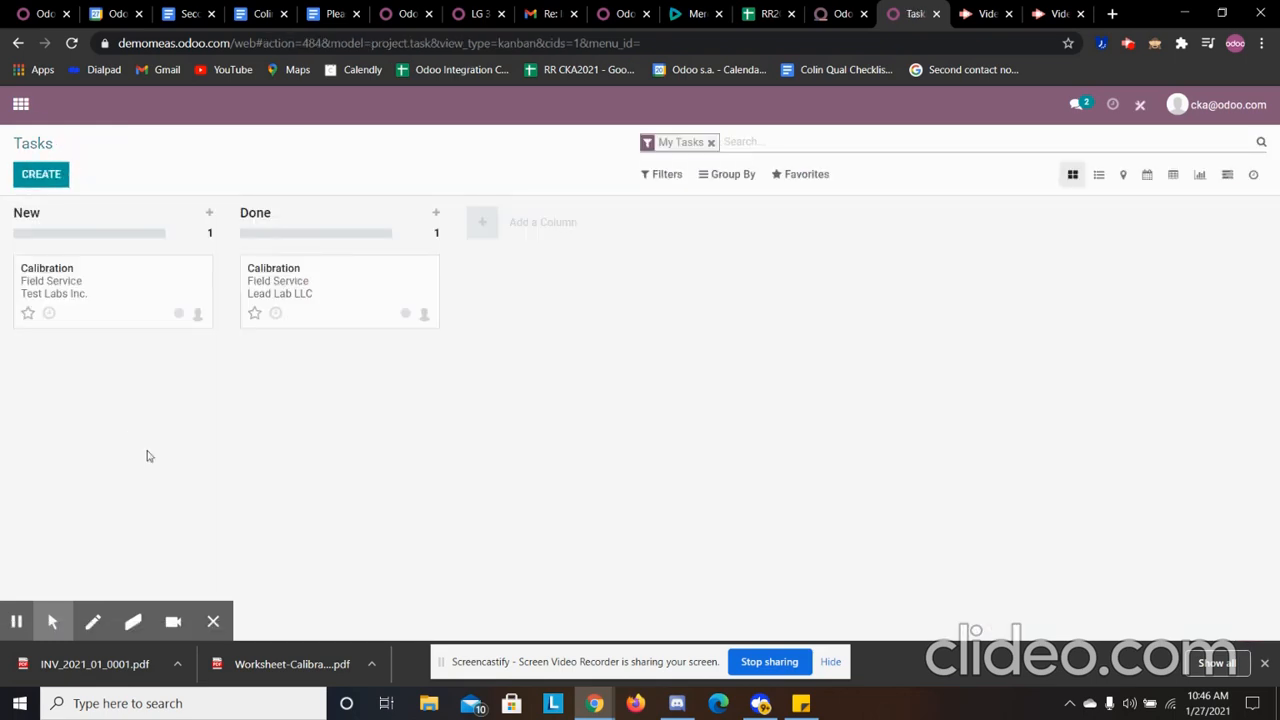